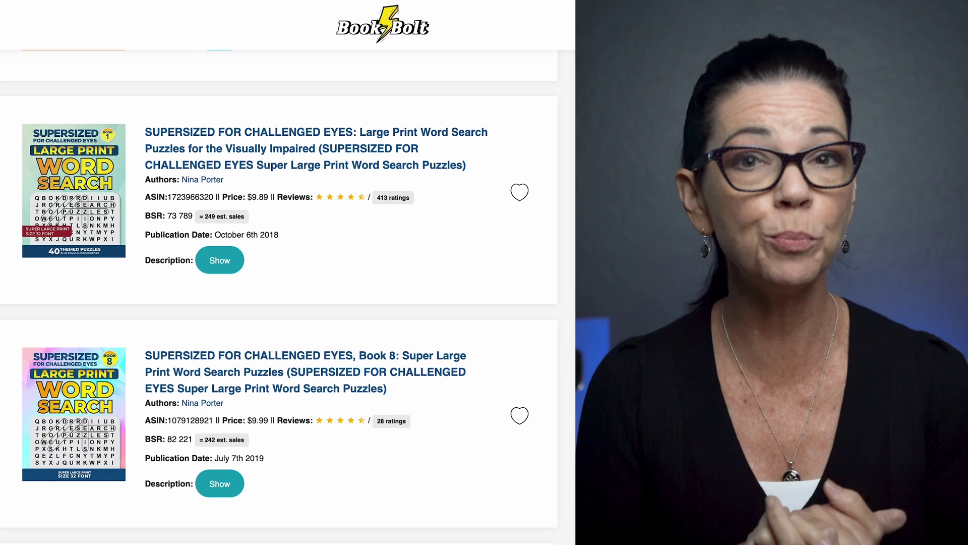
- Scroll down through the Book Bolt large-print word search results
scroll(277, 297, "down", 12)
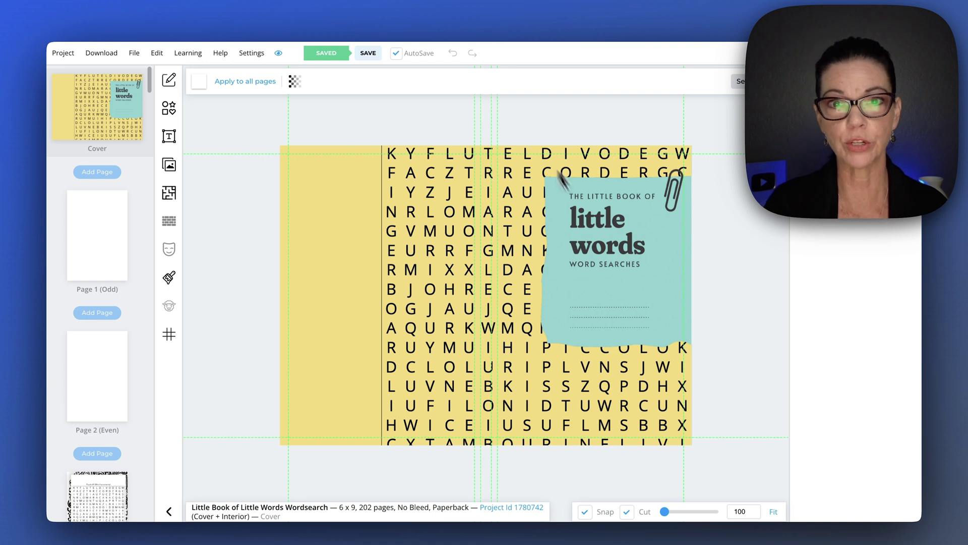
- Switch to the Small Things Google Sheets tab with the puzzle word lists
left_click(541, 4)
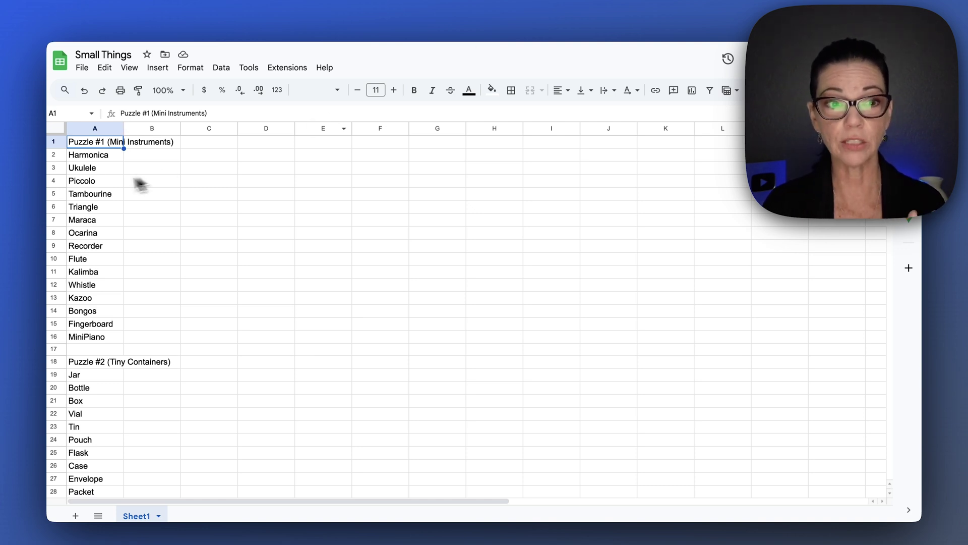
left_click(56, 142)
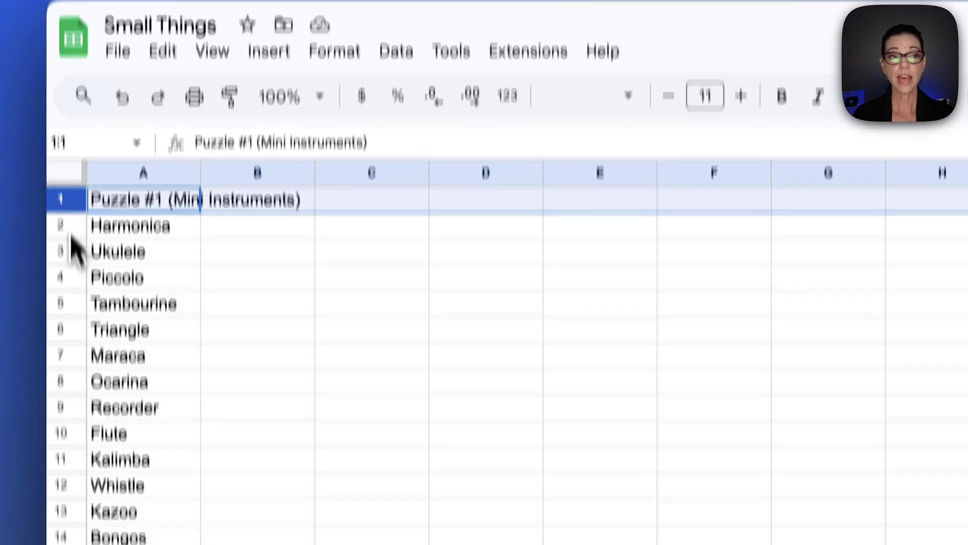
left_click(63, 267)
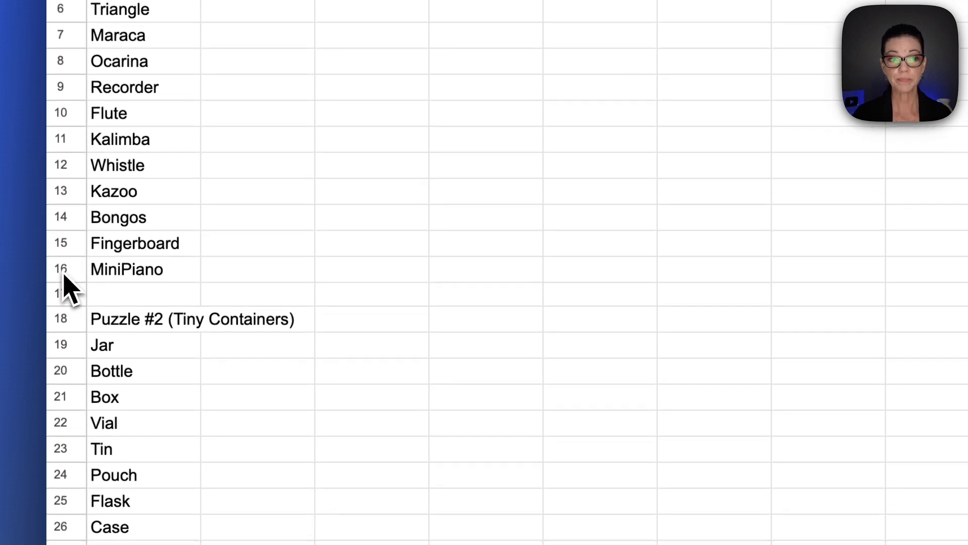
left_click(61, 294)
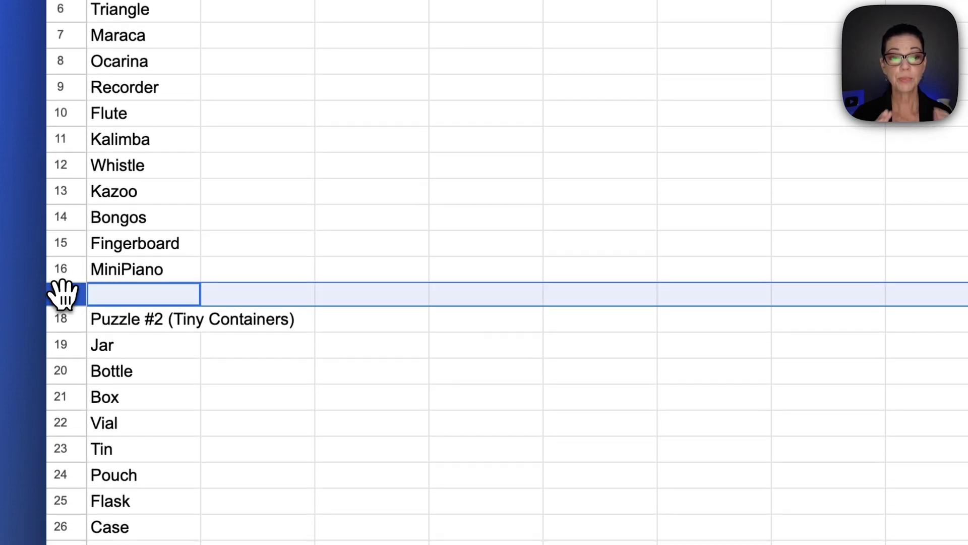
left_click(62, 322)
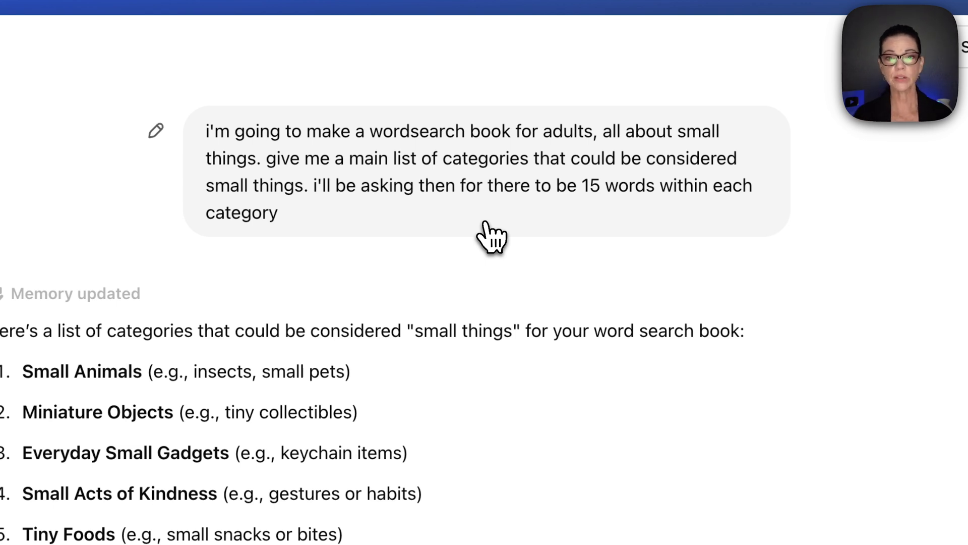
- Scroll the ChatGPT chat and send 'please give them to me in one column'
scroll(484, 227, "down", 5)
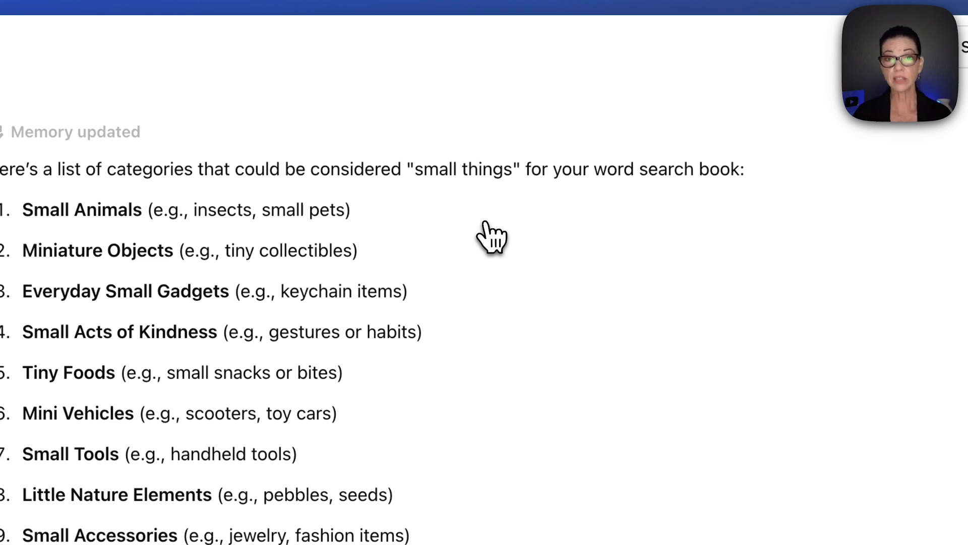
scroll(485, 224, "down", 15)
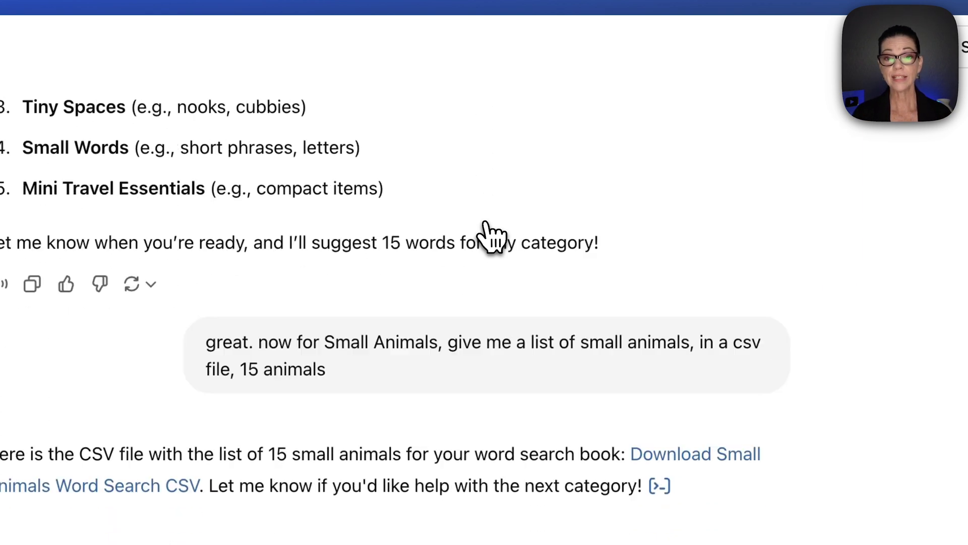
scroll(487, 233, "down", 3)
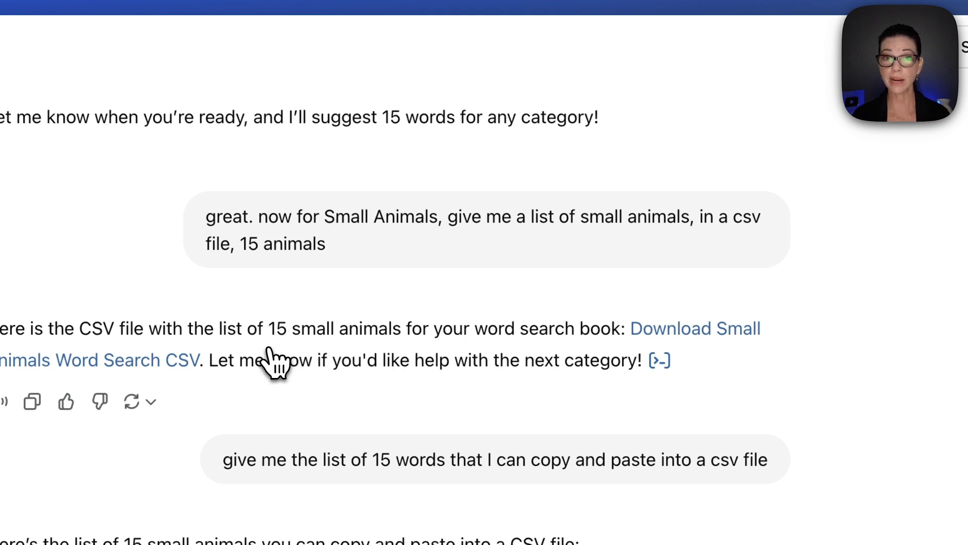
scroll(275, 360, "down", 4)
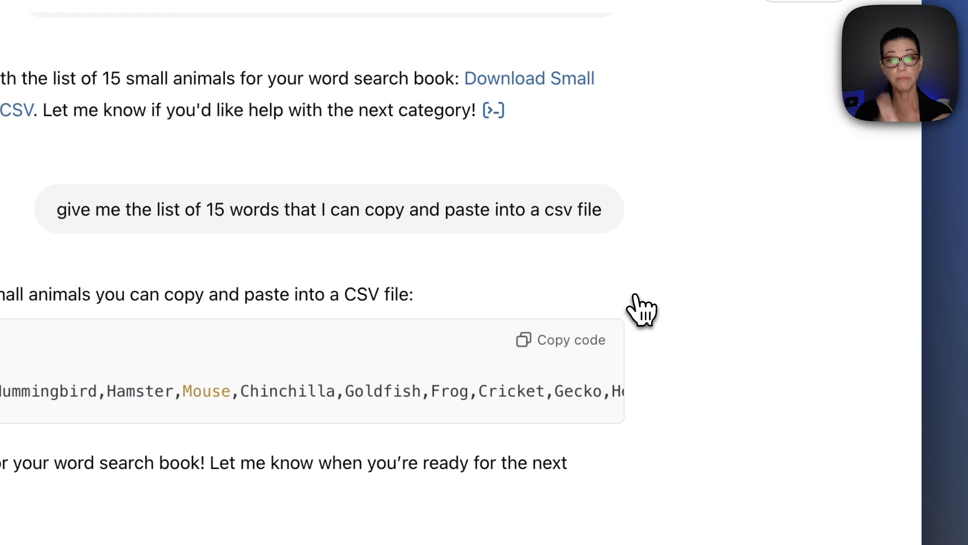
key("Return")
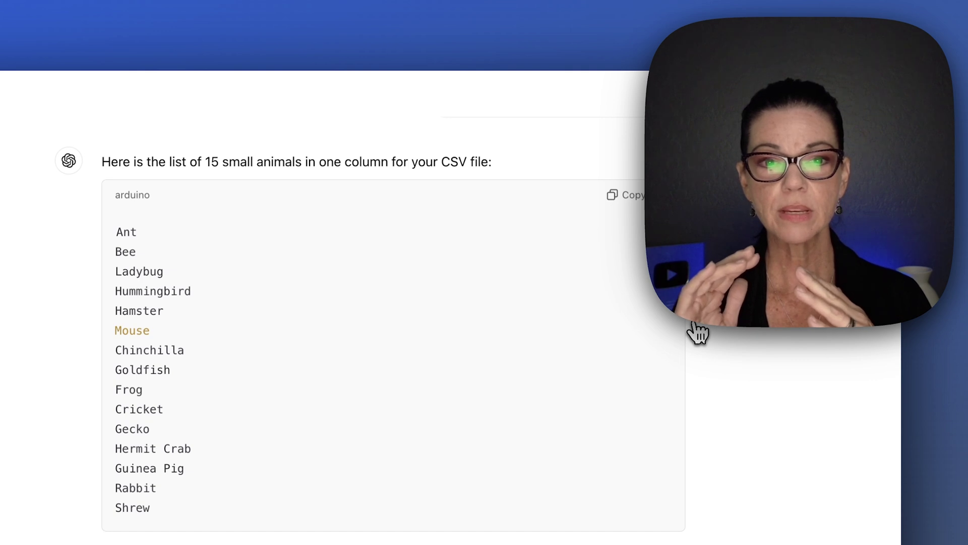
scroll(698, 333, "down", 5)
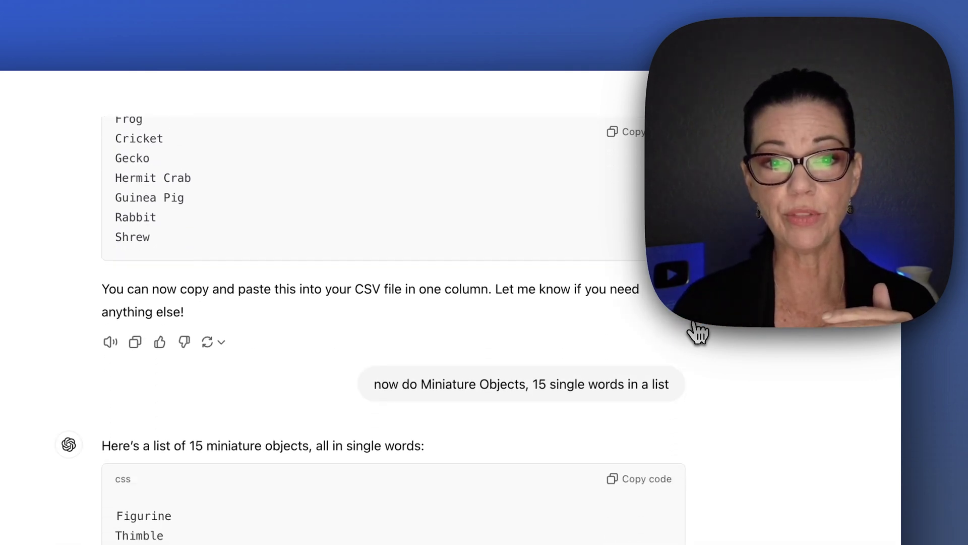
scroll(699, 333, "down", 5)
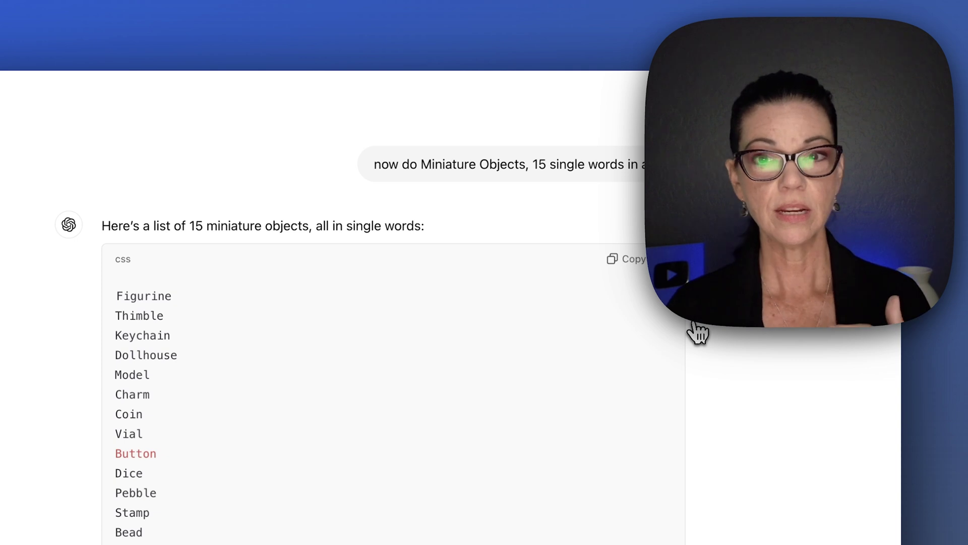
scroll(698, 333, "down", 1)
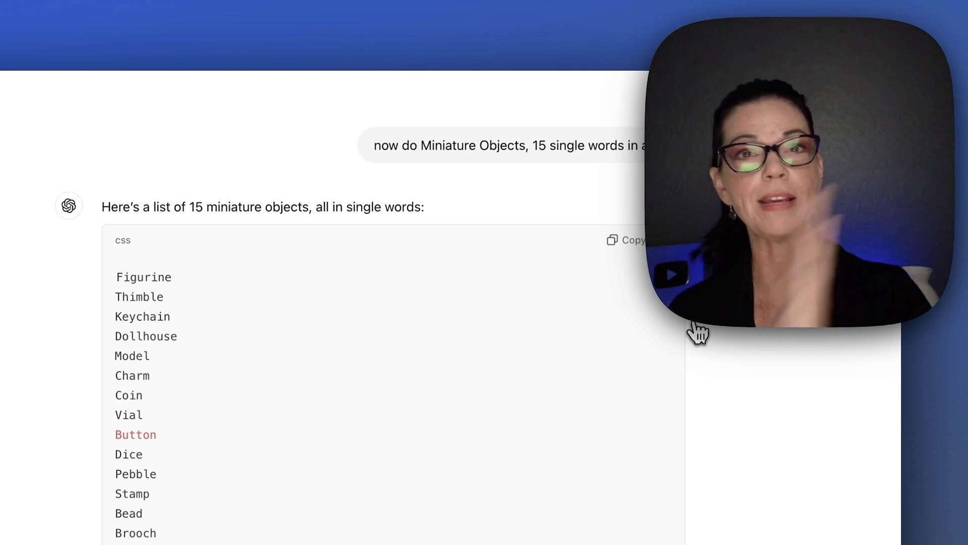
scroll(699, 333, "down", 3)
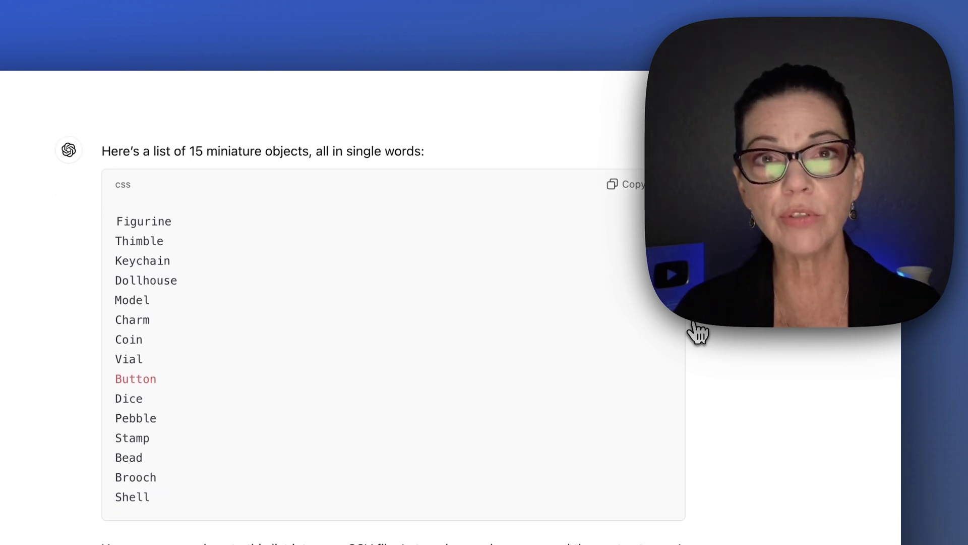
scroll(698, 333, "up", 2)
scroll(698, 333, "down", 10)
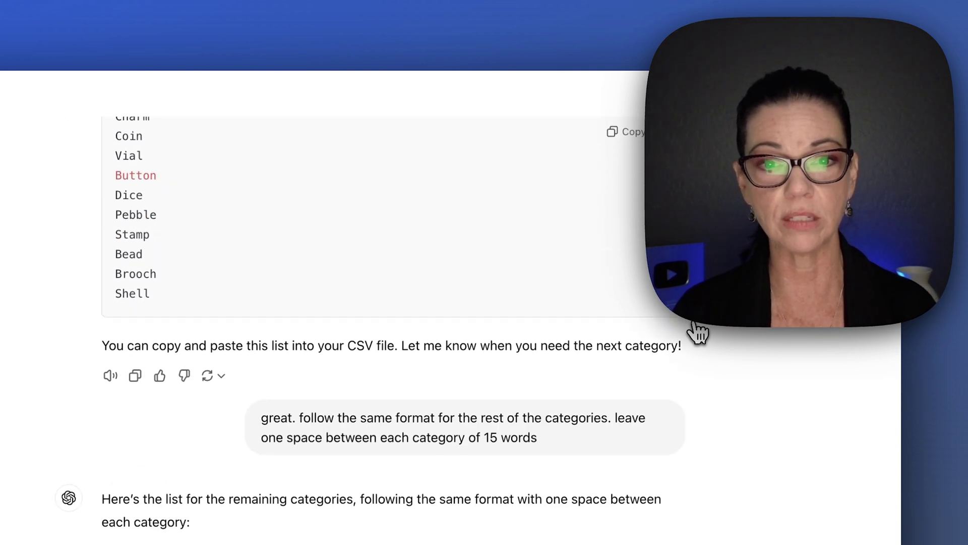
scroll(698, 333, "down", 20)
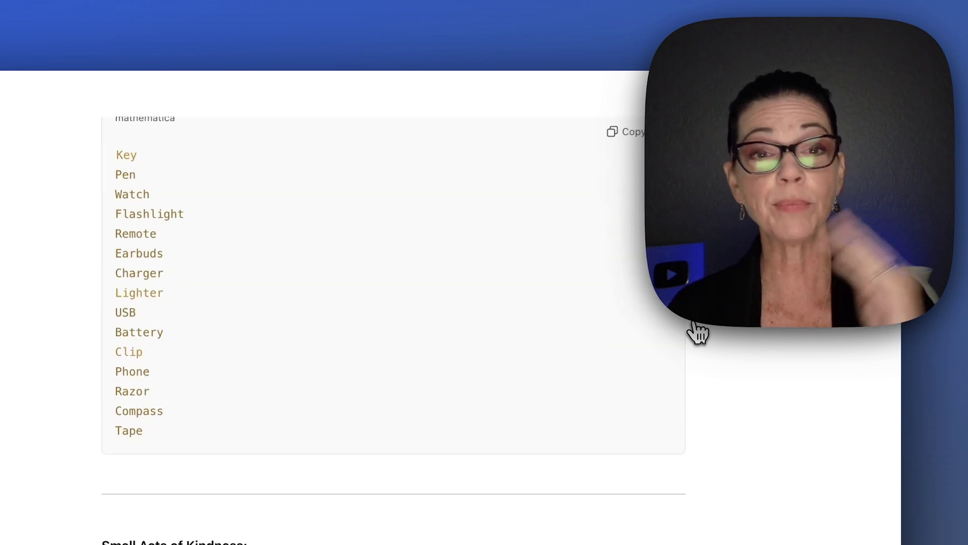
scroll(698, 333, "down", 20)
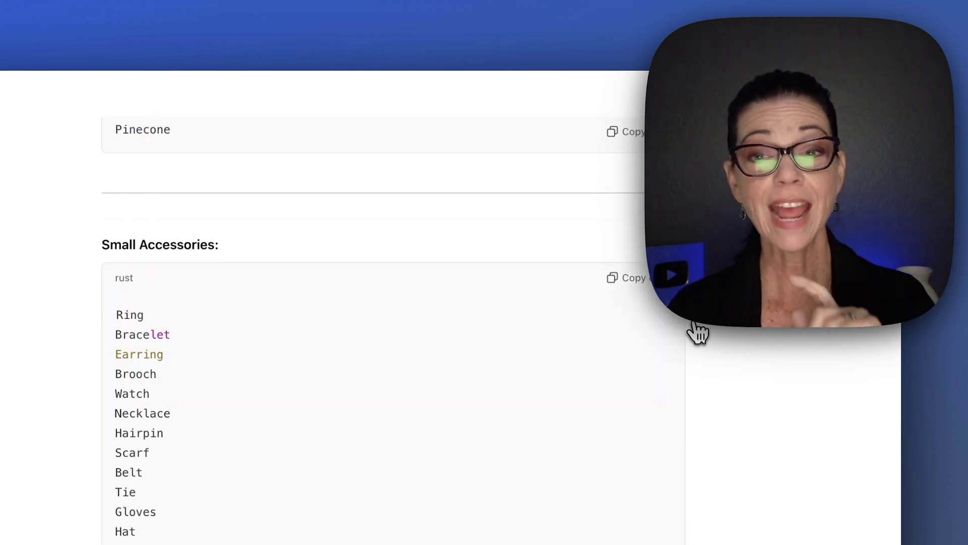
scroll(699, 333, "down", 10)
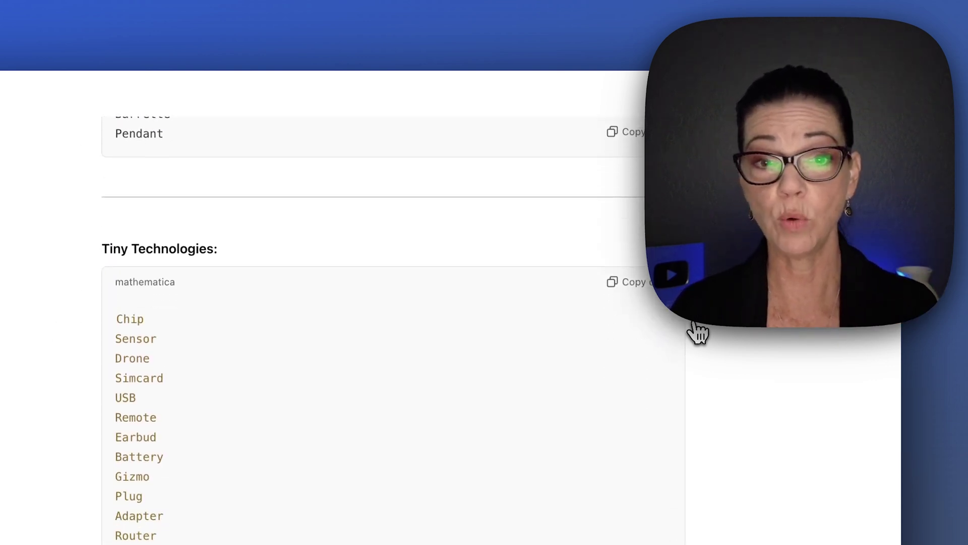
scroll(699, 333, "down", 16)
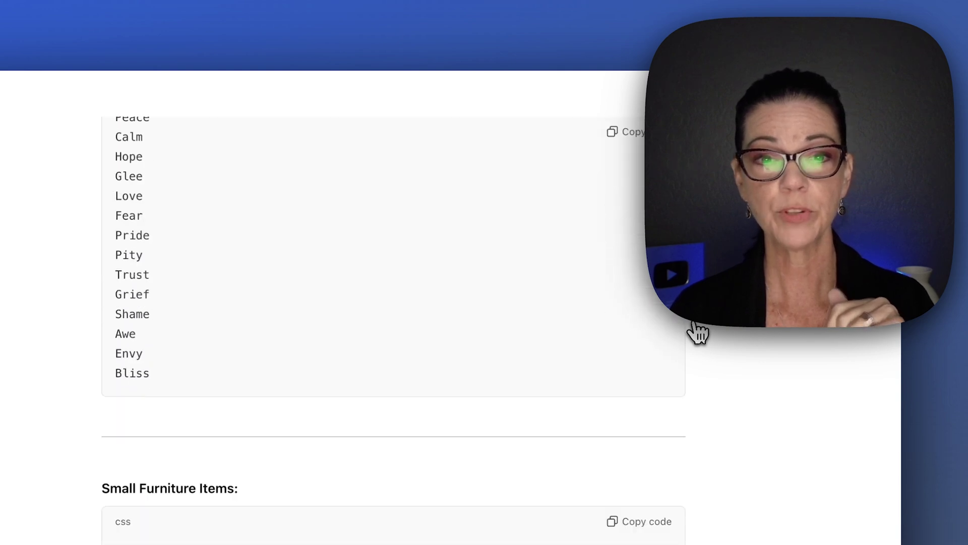
scroll(699, 333, "down", 20)
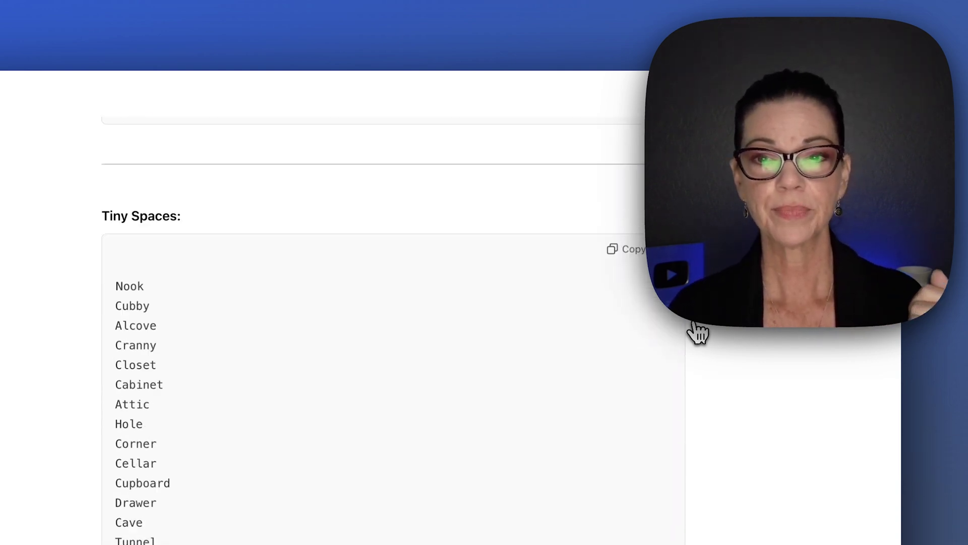
scroll(698, 333, "down", 12)
scroll(698, 333, "up", 10)
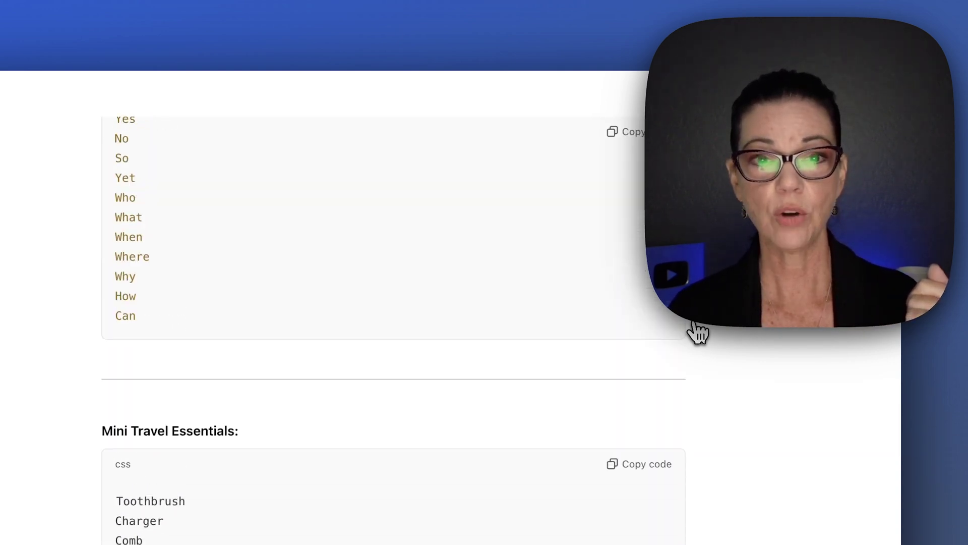
scroll(698, 332, "down", 2)
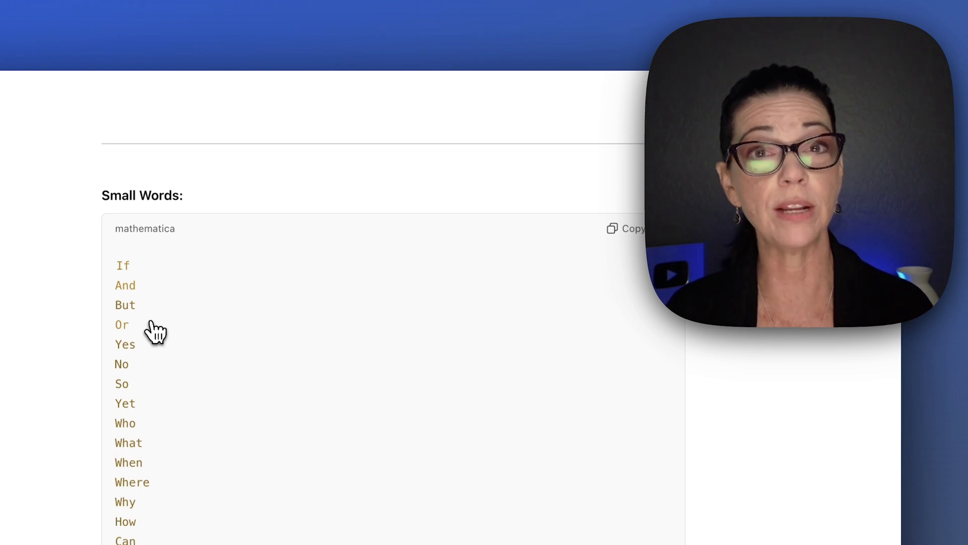
scroll(152, 331, "down", 10)
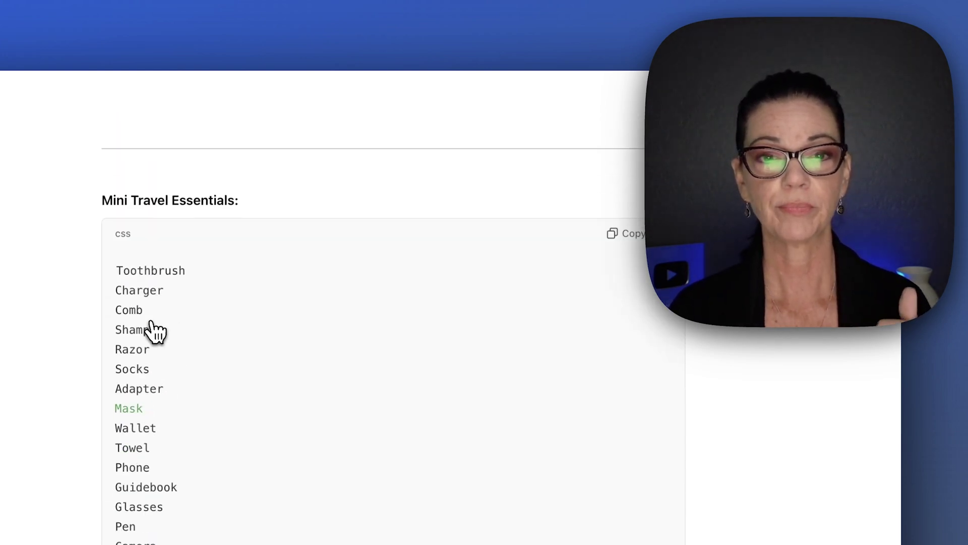
scroll(271, 378, "down", 10)
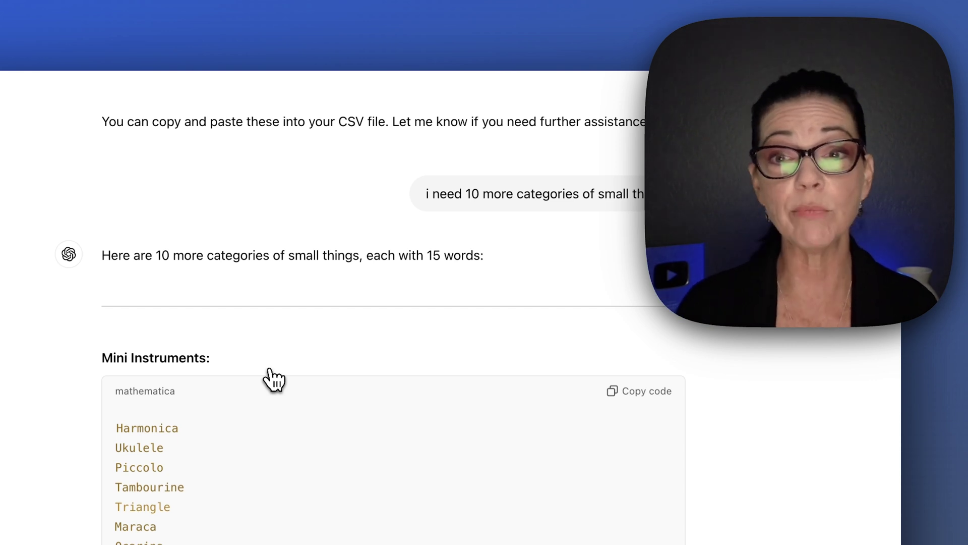
scroll(271, 378, "down", 1)
scroll(271, 378, "down", 20)
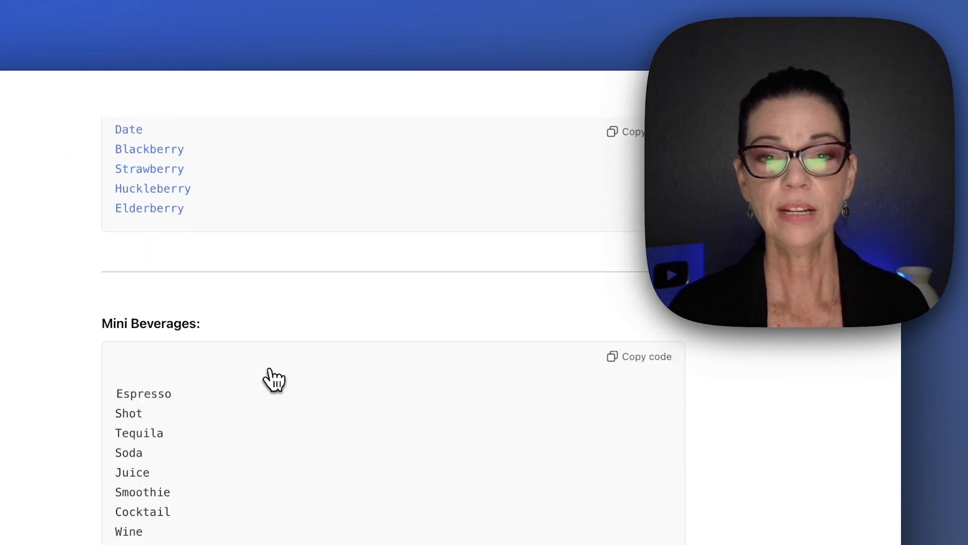
scroll(274, 379, "down", 12)
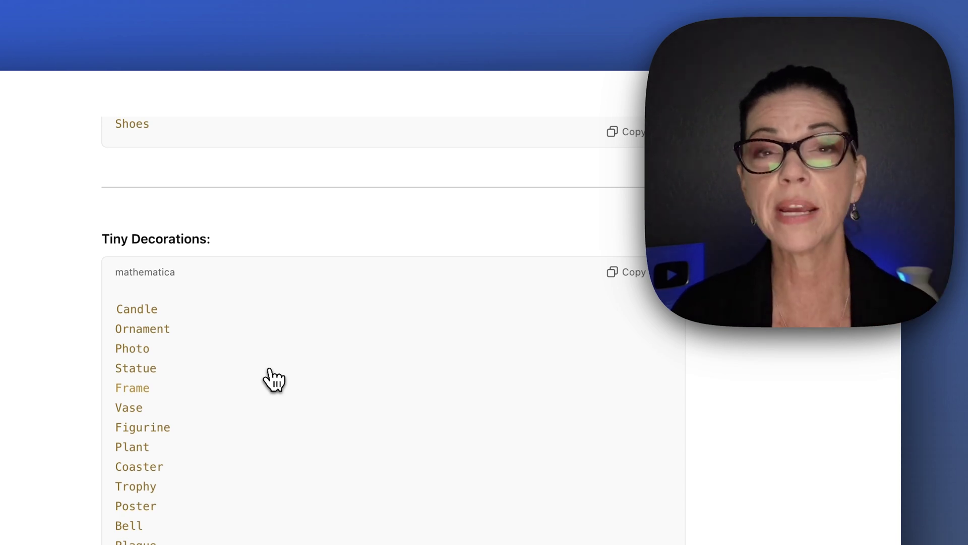
scroll(274, 379, "down", 10)
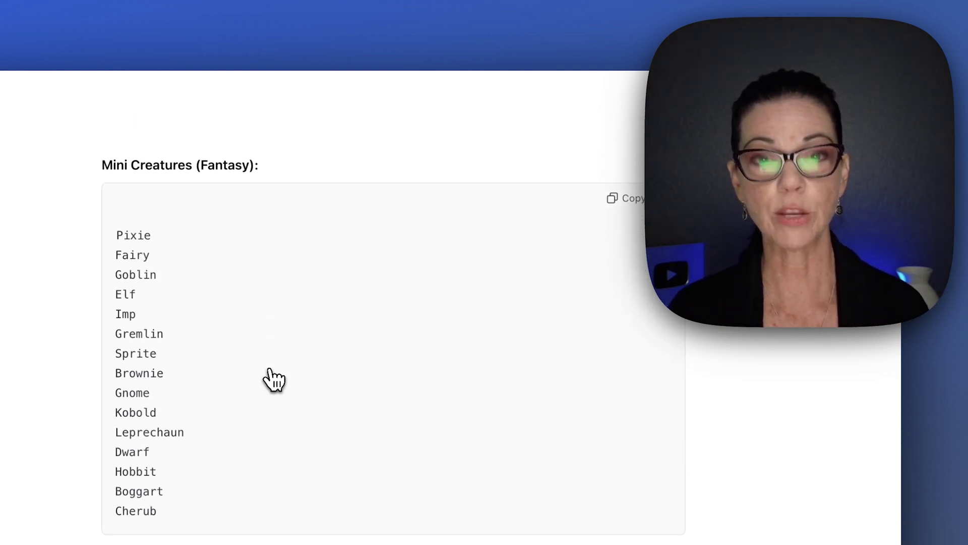
scroll(274, 379, "down", 12)
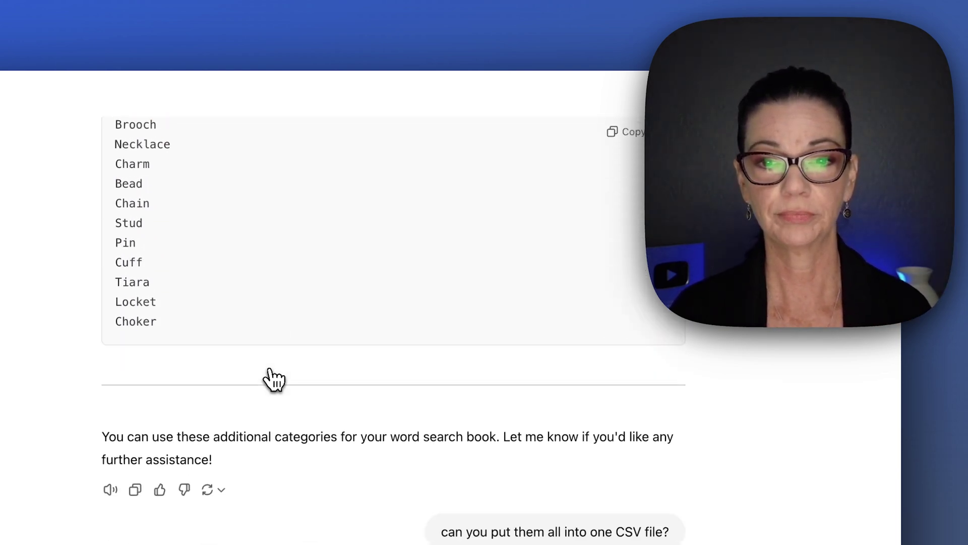
scroll(274, 379, "down", 7)
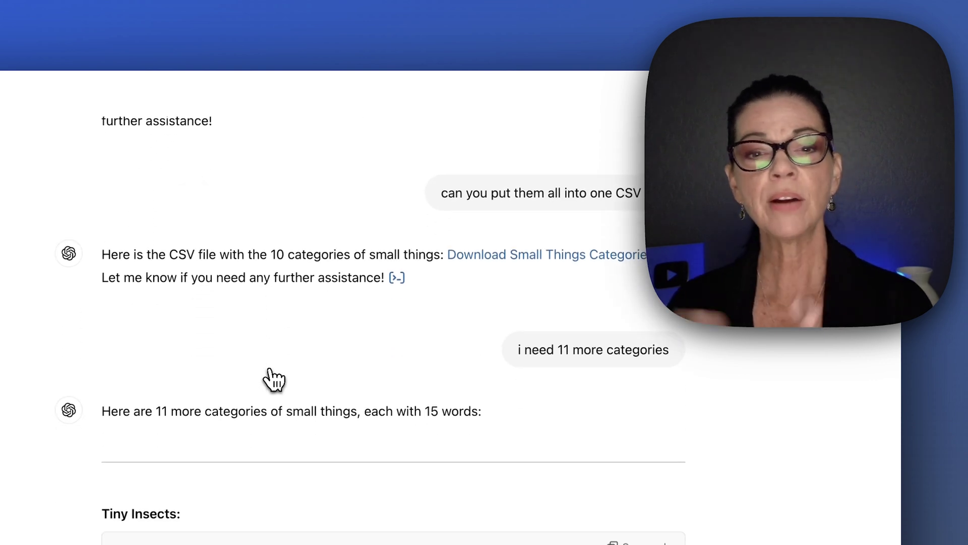
scroll(274, 379, "up", 3)
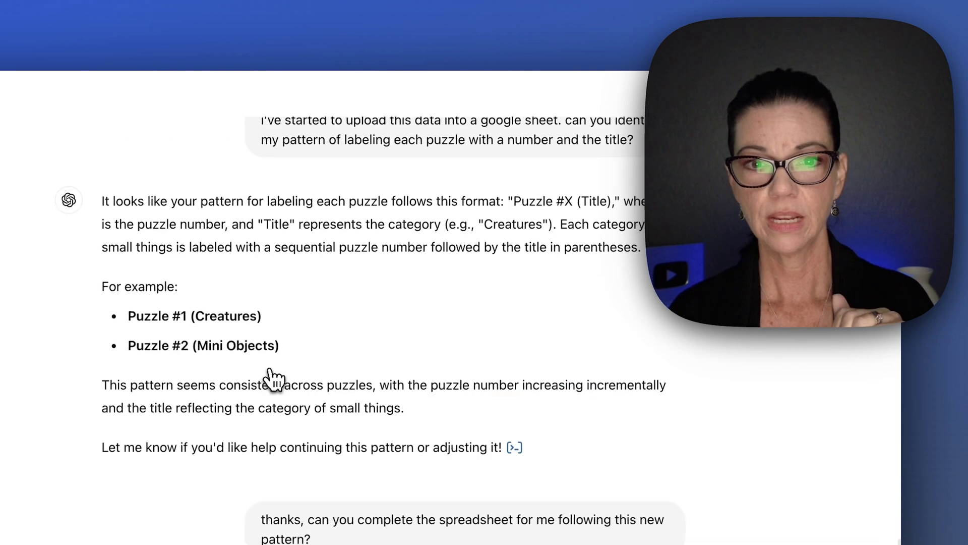
scroll(273, 379, "up", 1)
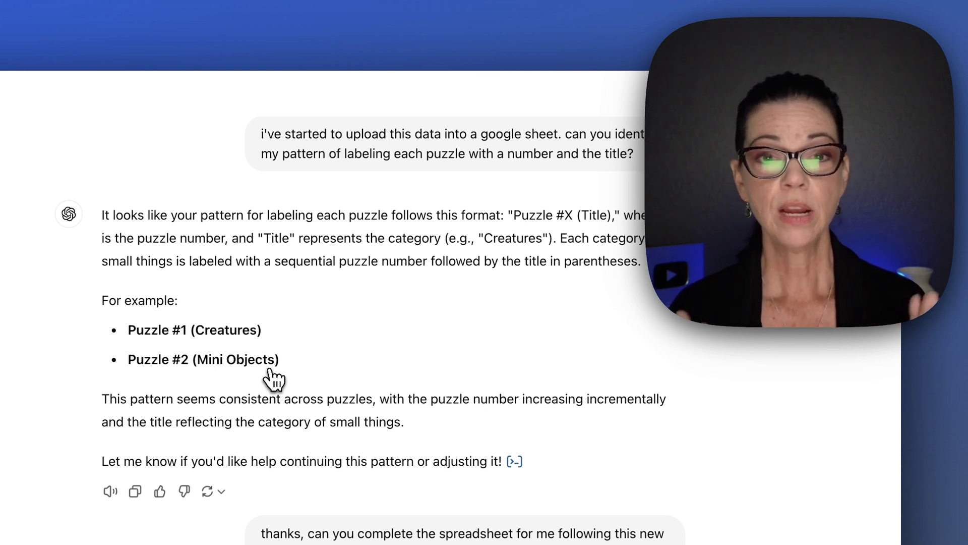
- Scroll down through the ChatGPT chat before returning to the Small Things sheet
scroll(275, 378, "down", 4)
scroll(273, 376, "down", 7)
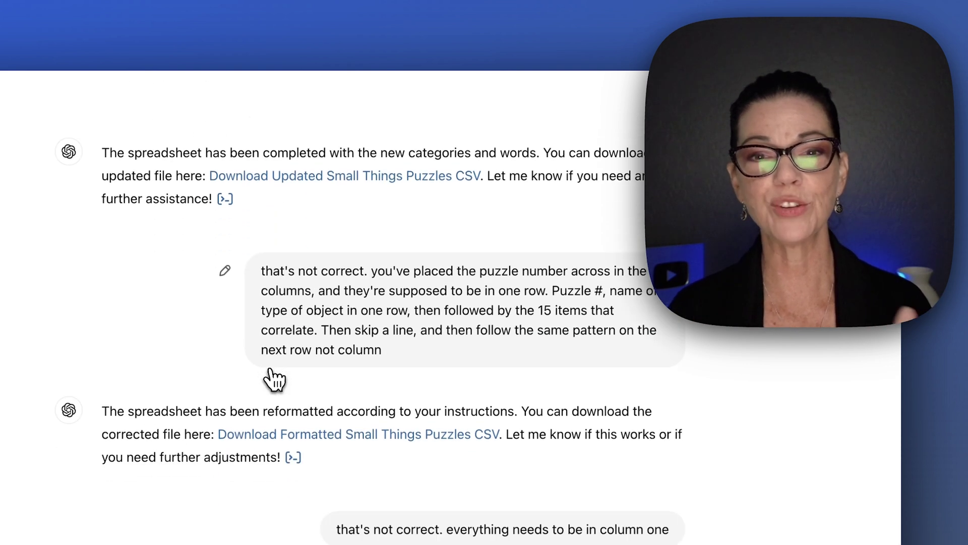
scroll(280, 378, "down", 15)
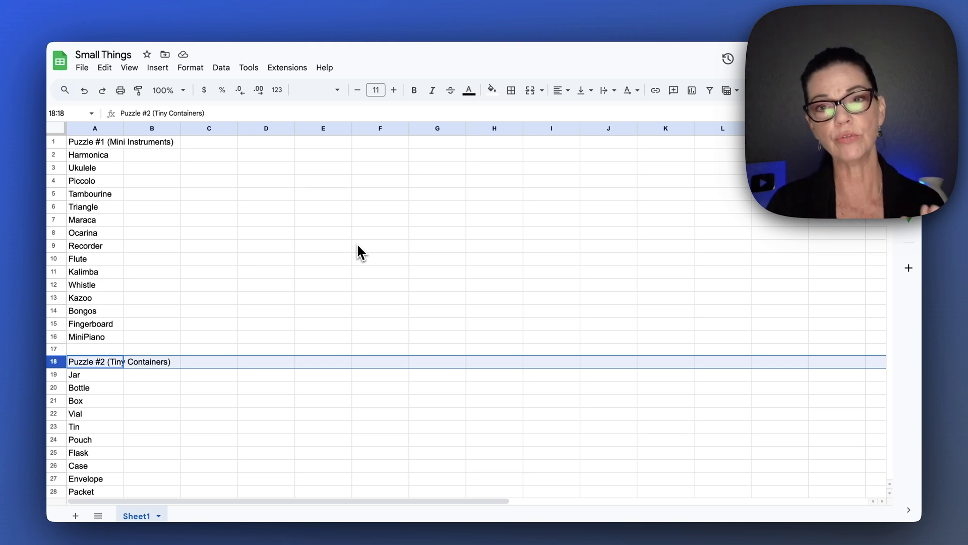
- Check the Small Things sheet and download it as a Comma Separated Values (.csv) file
scroll(358, 245, "down", 15)
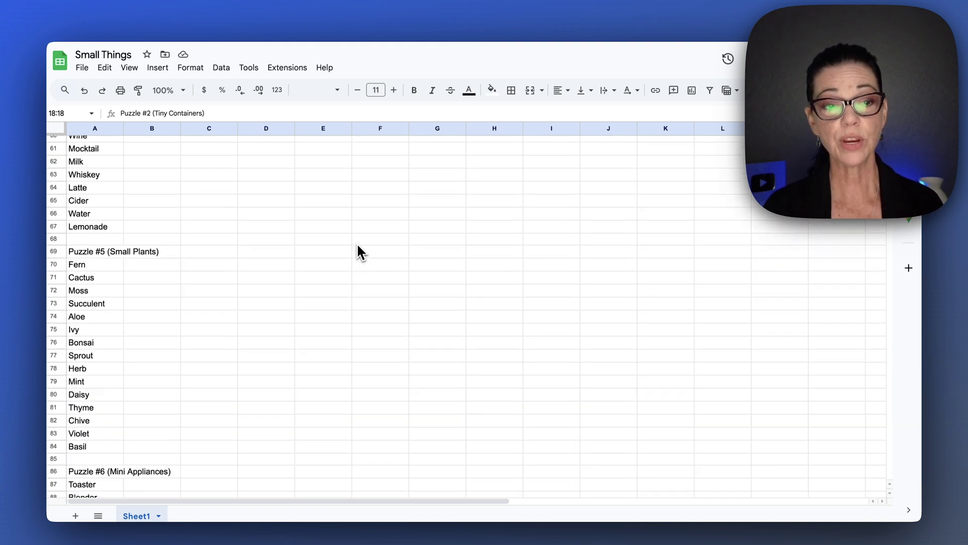
scroll(358, 246, "down", 20)
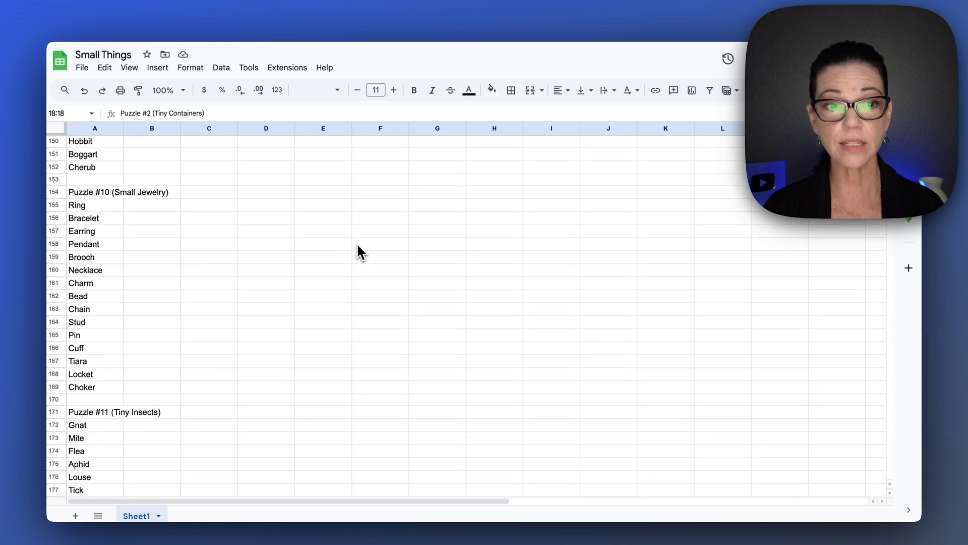
scroll(358, 251, "down", 1)
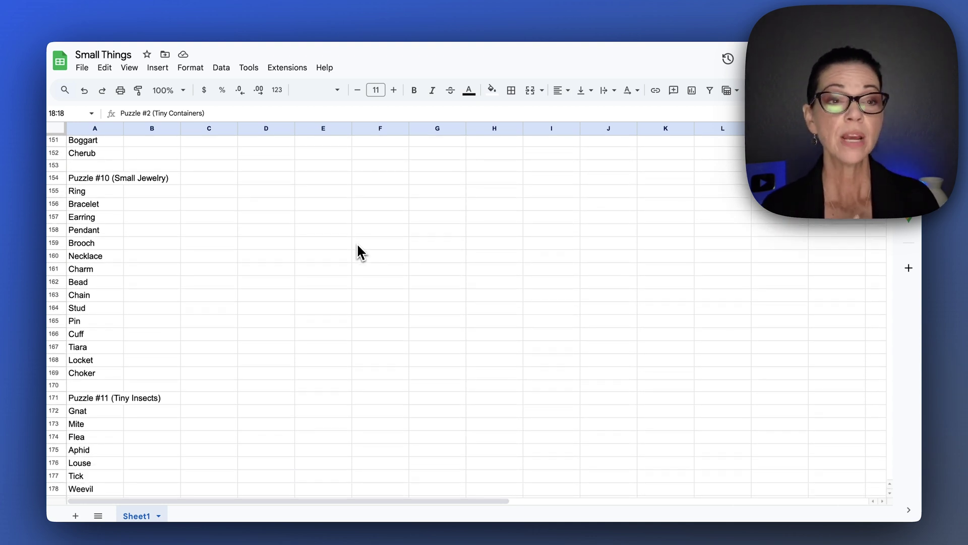
scroll(357, 245, "down", 6)
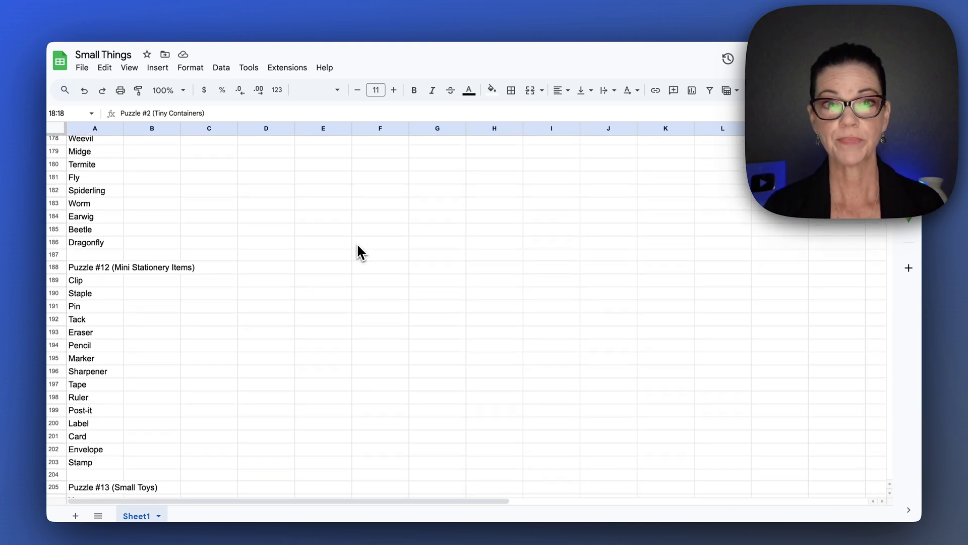
left_click(82, 68)
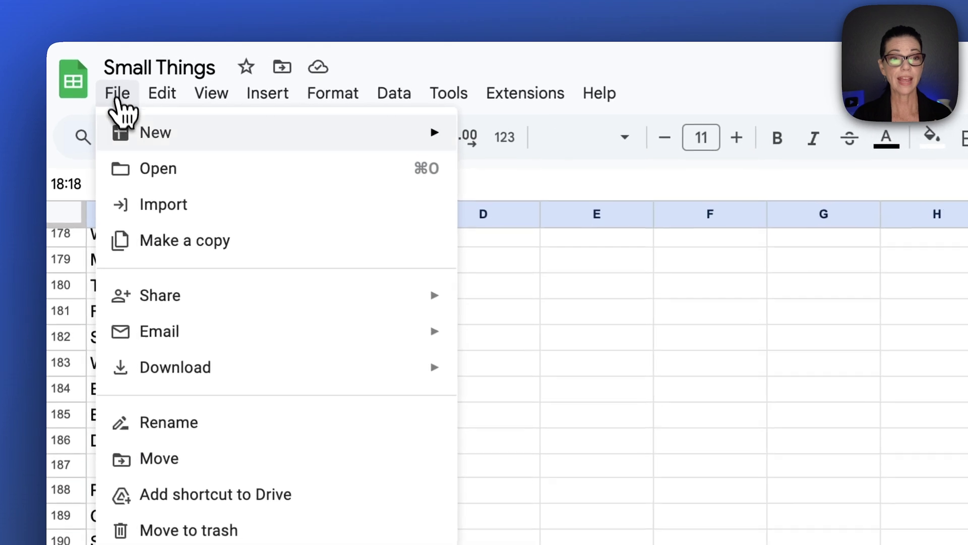
mouse_move(348, 382)
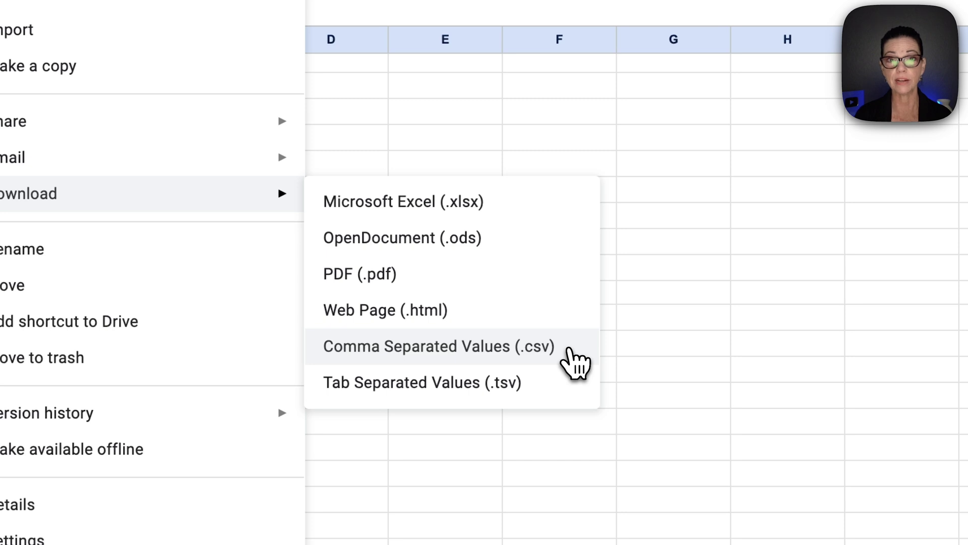
left_click(569, 349)
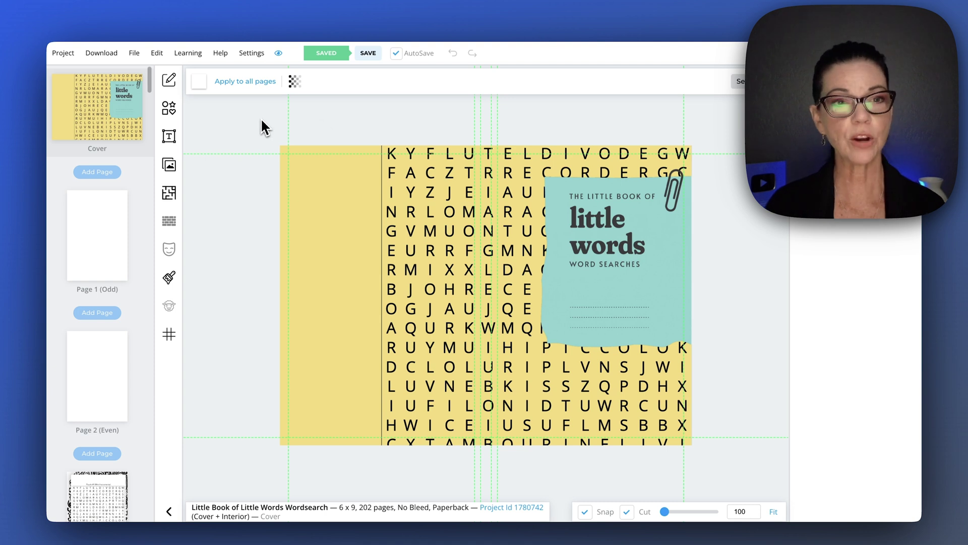
- Start a new Book Bolt project and rename it 'Large Print Word Search'
left_click(63, 53)
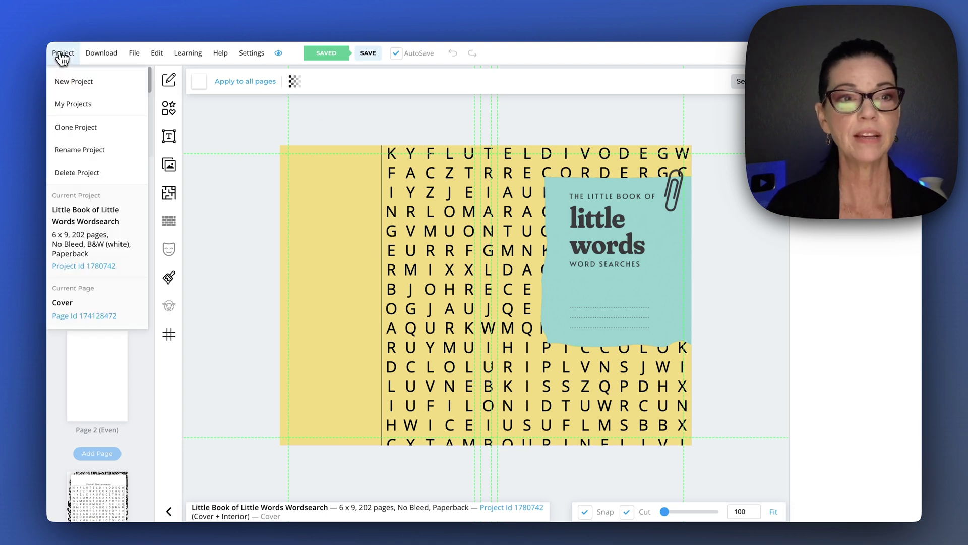
left_click(74, 82)
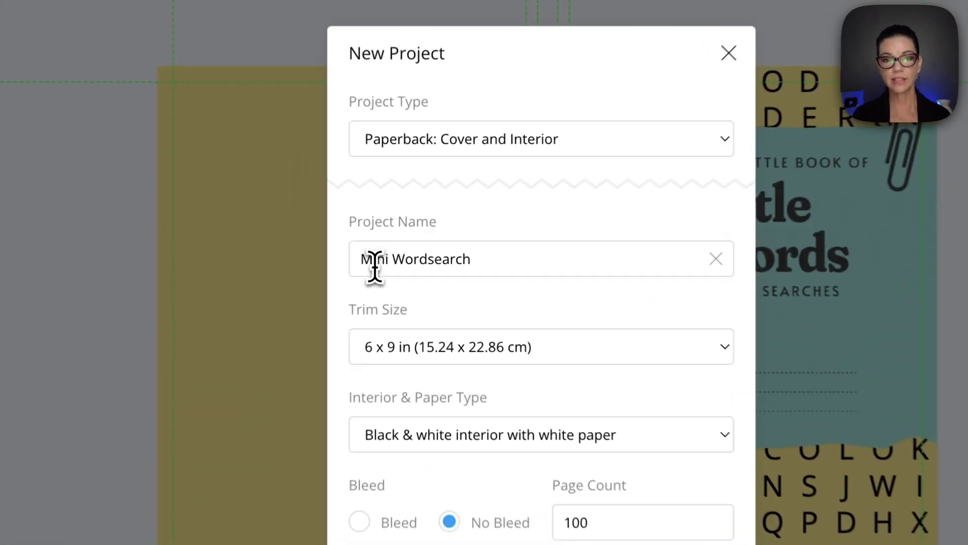
double_click(375, 259)
type("La")
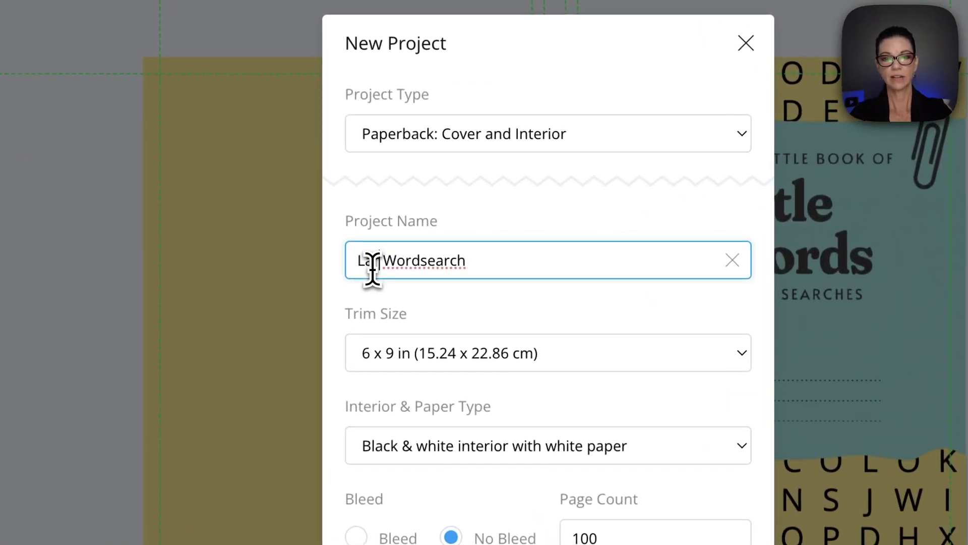
type("rge Prin")
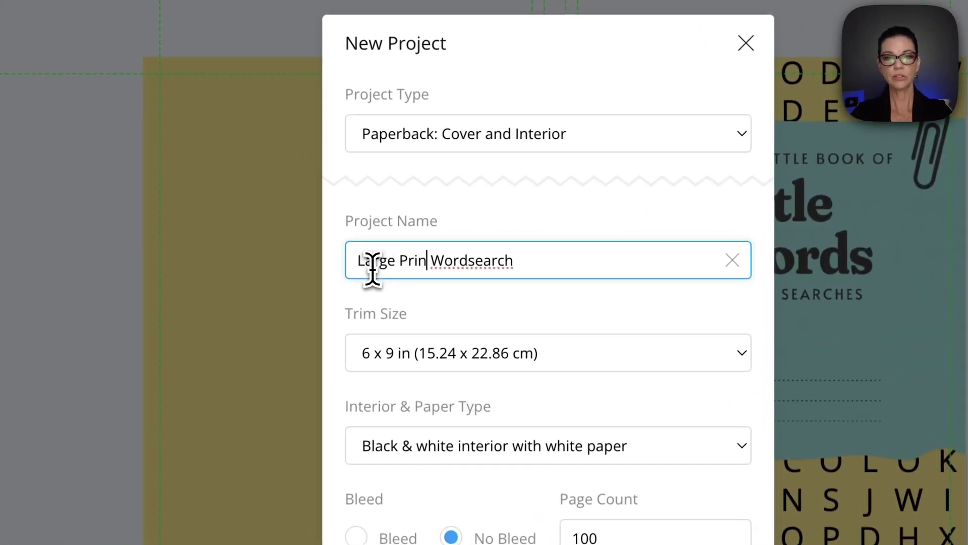
type("t")
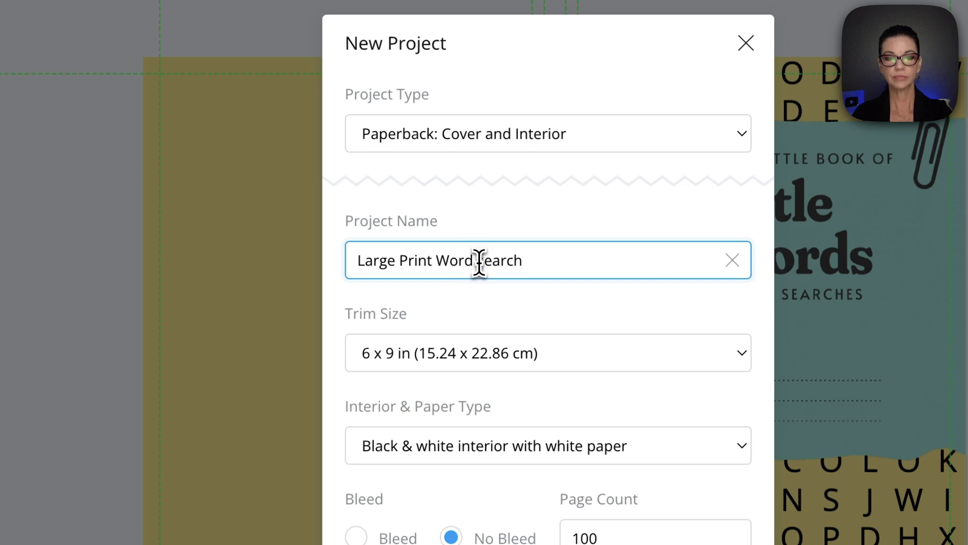
left_click(479, 260)
key("BackSpace")
type("S")
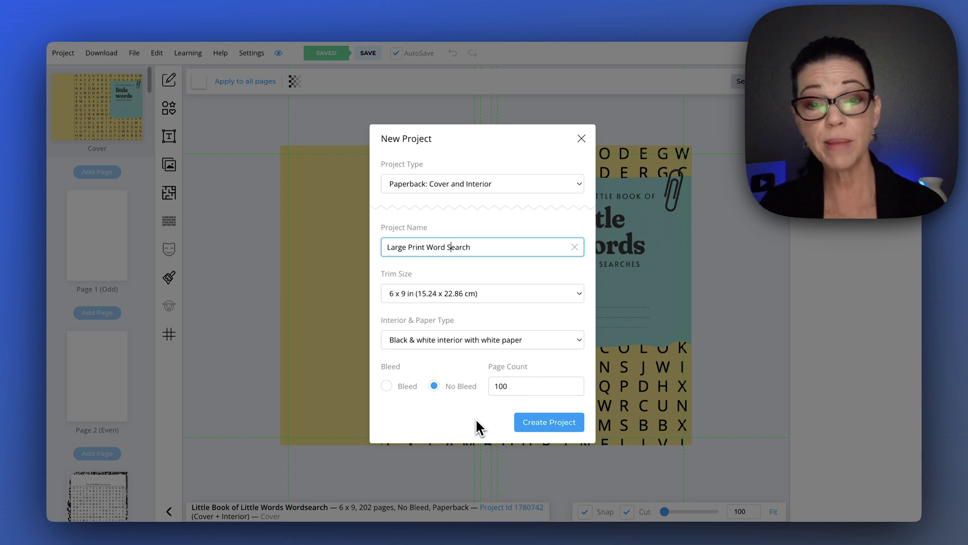
- Set the page count to 202, keeping 6x9 No Bleed, and create the project
left_click(510, 388)
key("BackSpace")
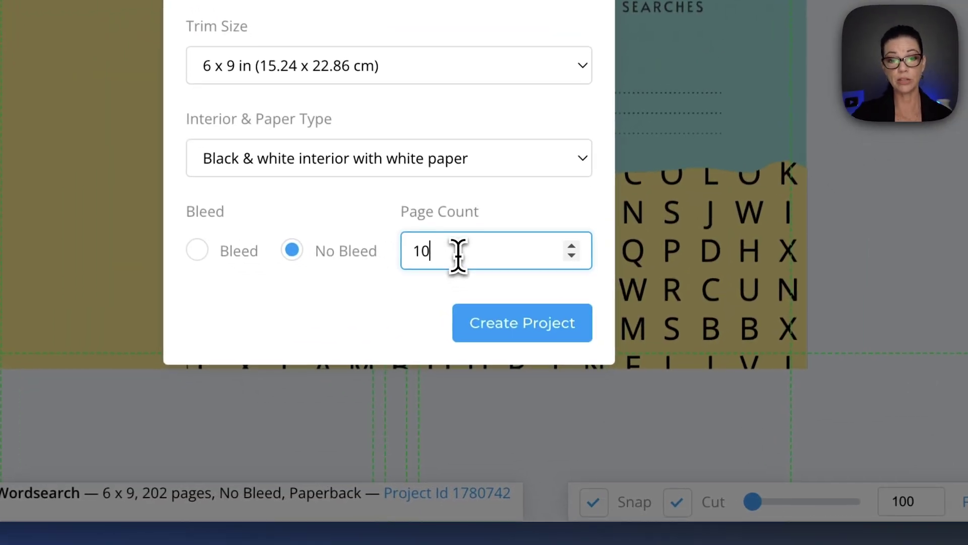
key("BackSpace")
key("BackSpace")
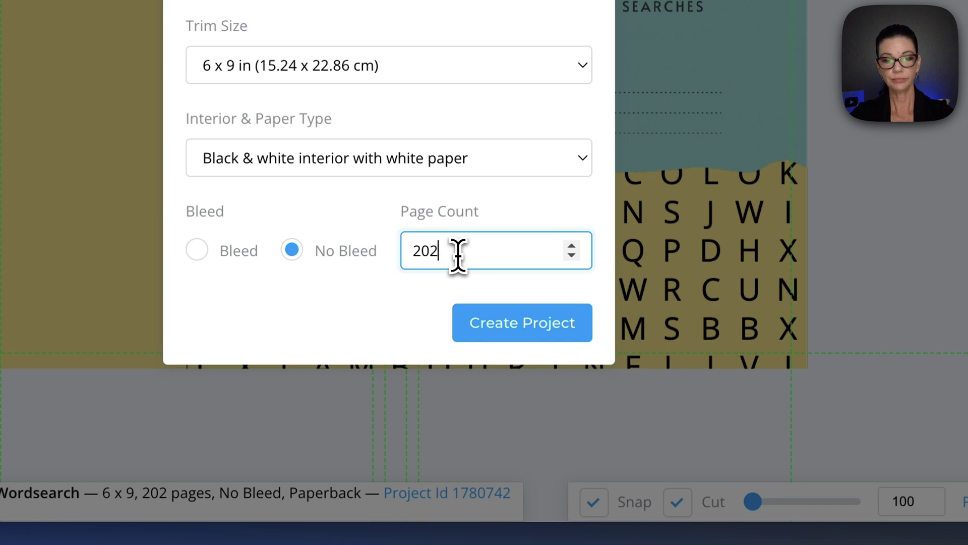
left_click(511, 327)
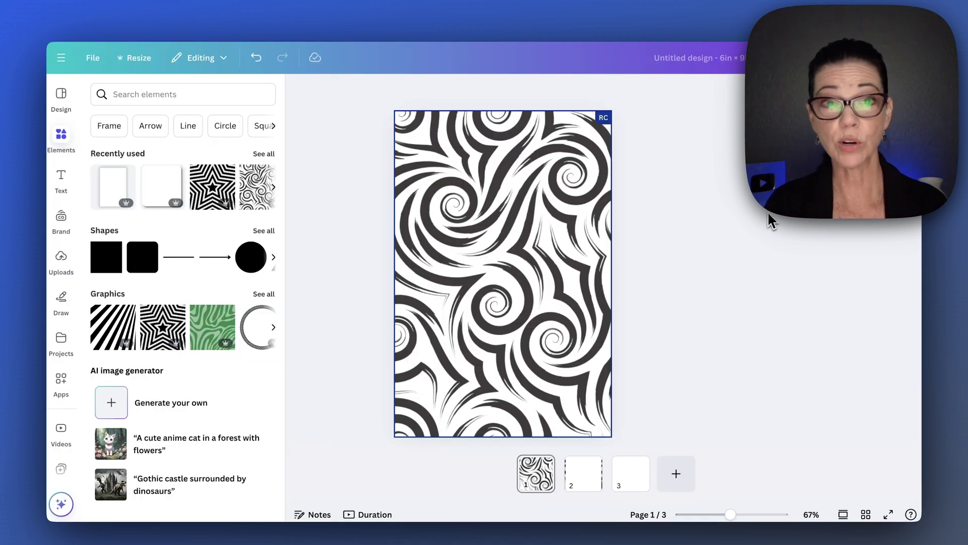
- Focus the Search elements box in the 6 x 9 swirl-background Canva design
left_click(204, 94)
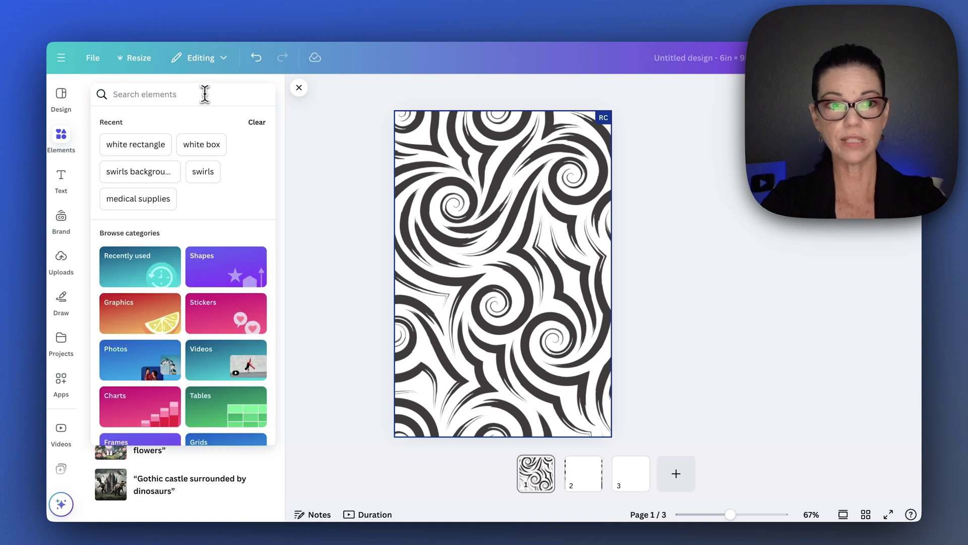
- Rerun the swirls search, show all swirl graphics and go to blank page 3
left_click(143, 171)
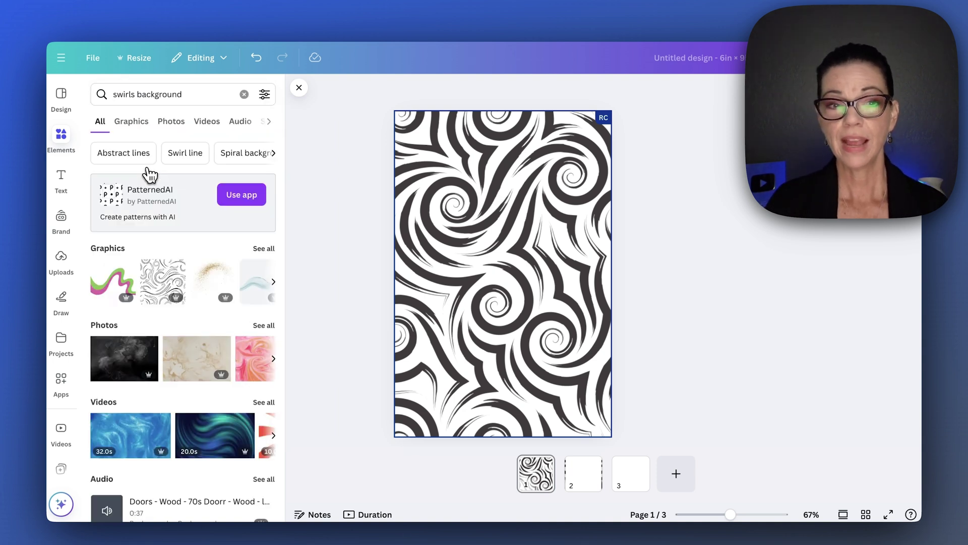
left_click(264, 248)
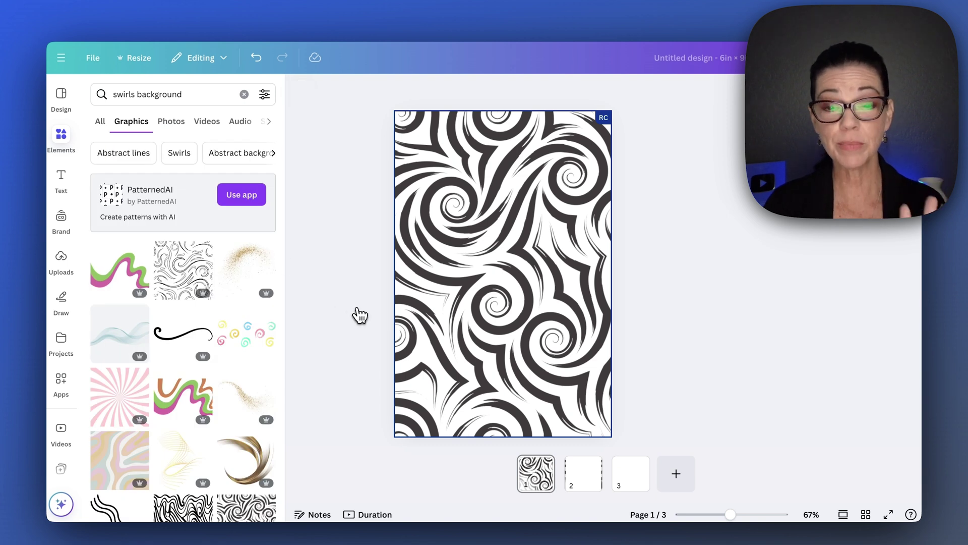
left_click(584, 473)
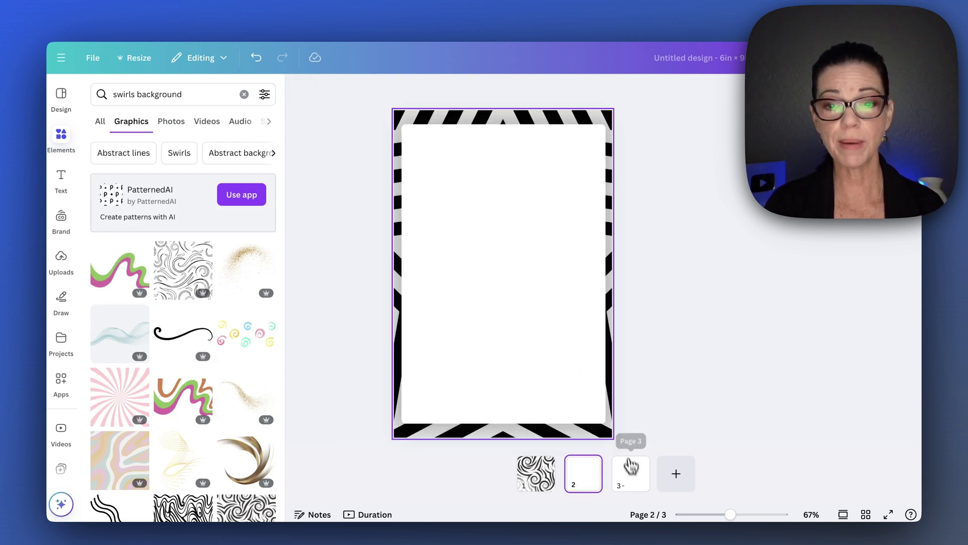
left_click(631, 479)
scroll(237, 333, "down", 4)
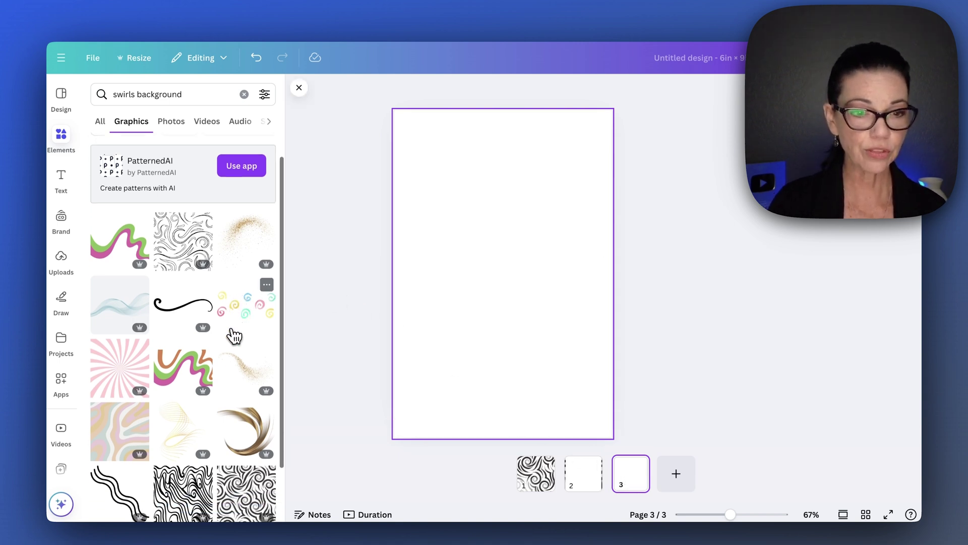
scroll(233, 335, "down", 2)
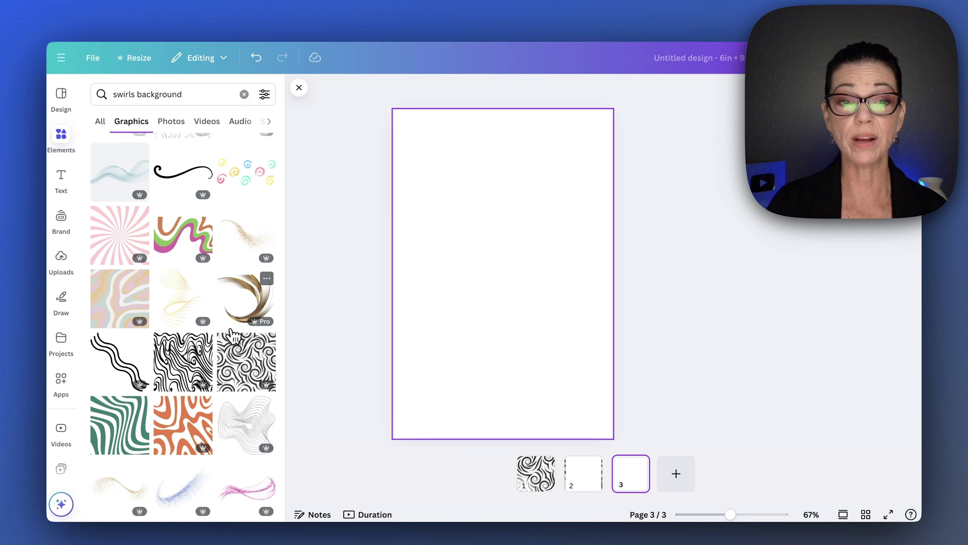
scroll(233, 336, "down", 2)
scroll(232, 335, "down", 5)
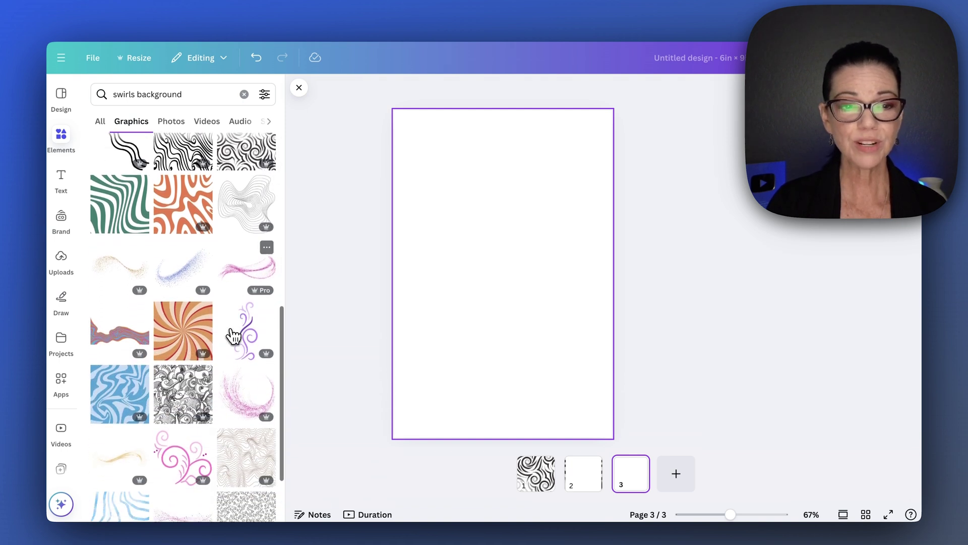
scroll(232, 335, "down", 1)
- Add a black-and-white swirl graphic to page 3 and stretch it to fill the page
left_click(200, 350)
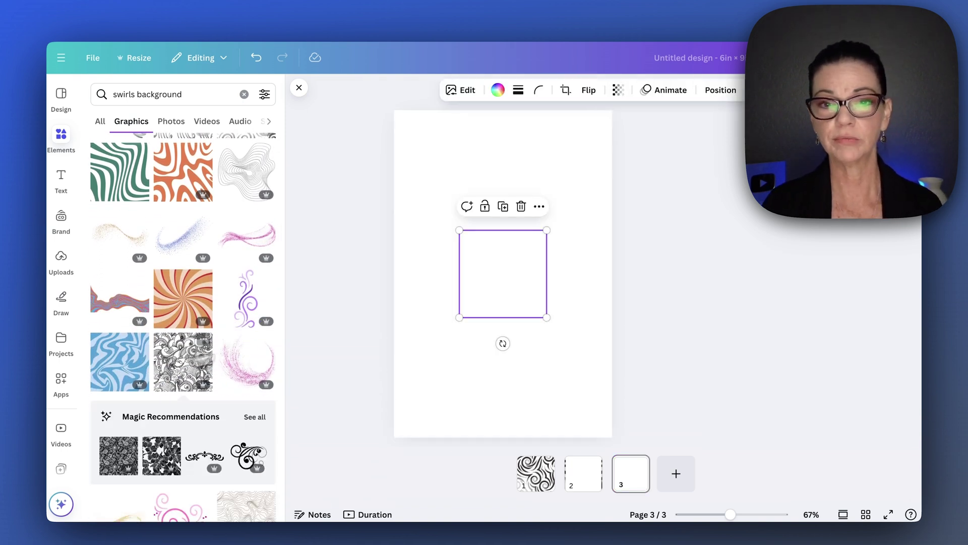
left_click_drag(459, 230, 340, 110)
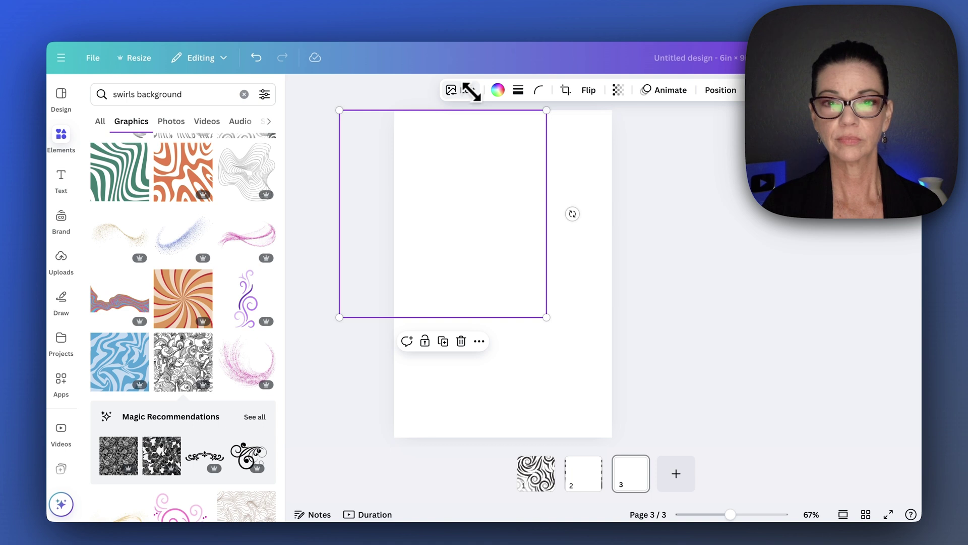
left_click_drag(547, 318, 666, 436)
left_click(497, 90)
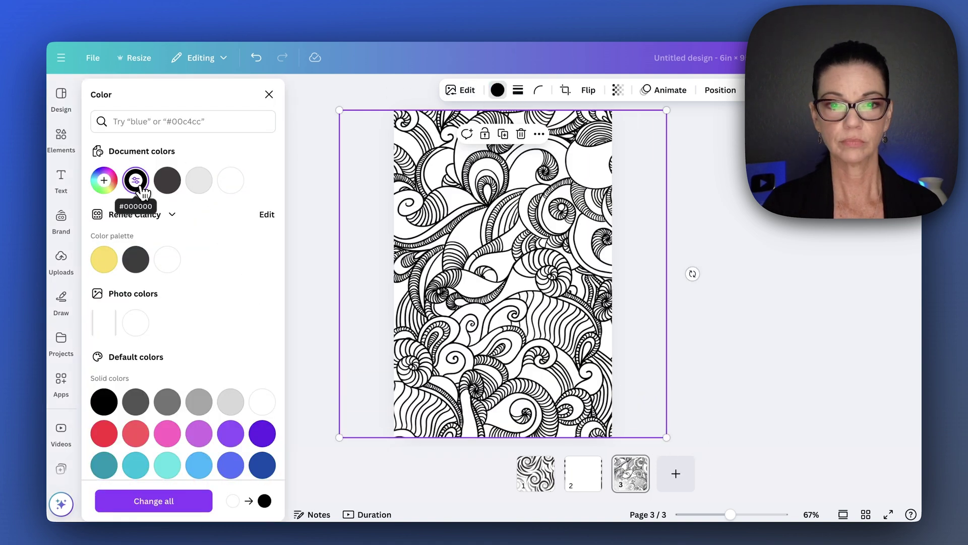
key("Escape")
key("Escape")
- Add pages 4 and 5, each filled with a different swirl graphic
left_click(674, 477)
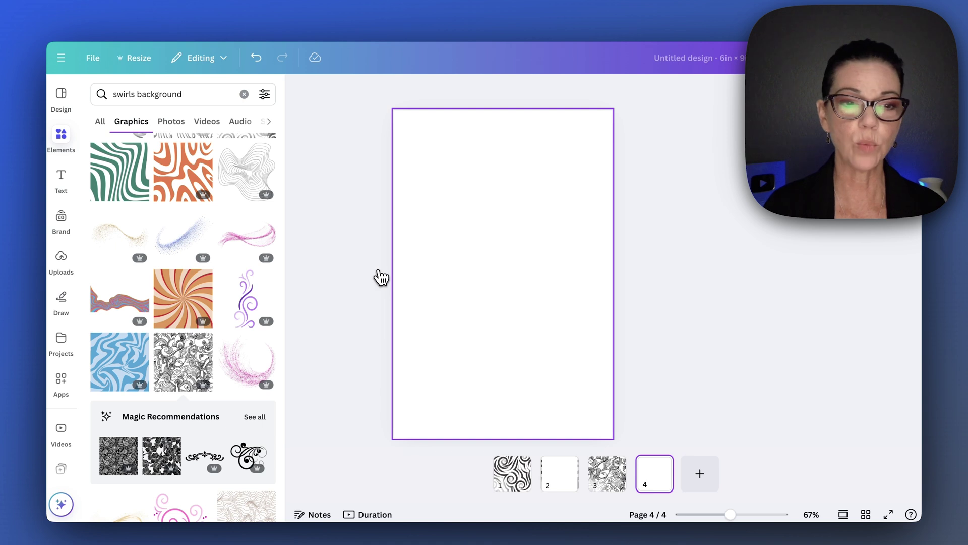
scroll(200, 342, "down", 2)
scroll(200, 342, "down", 2)
left_click_drag(199, 340, 531, 190)
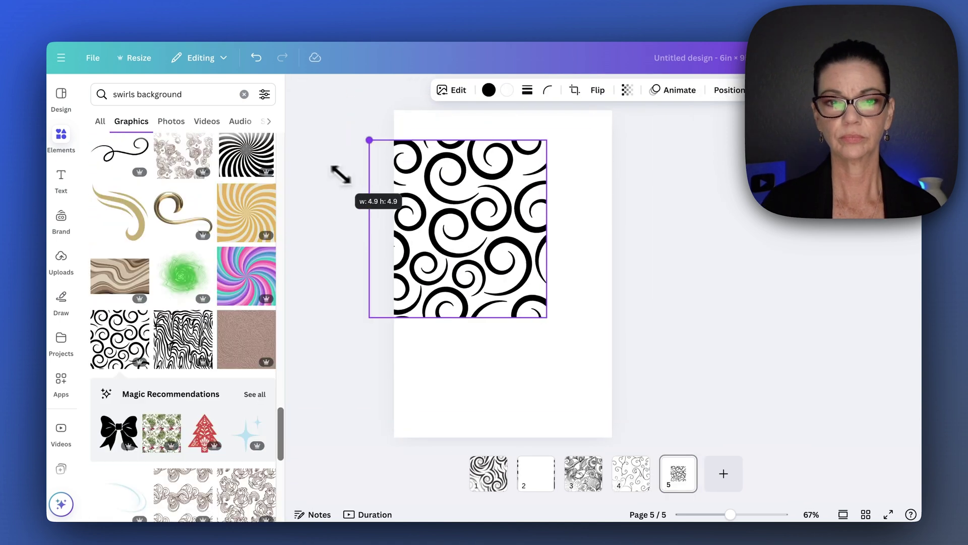
left_click_drag(340, 173, 340, 110)
left_click_drag(545, 313, 674, 429)
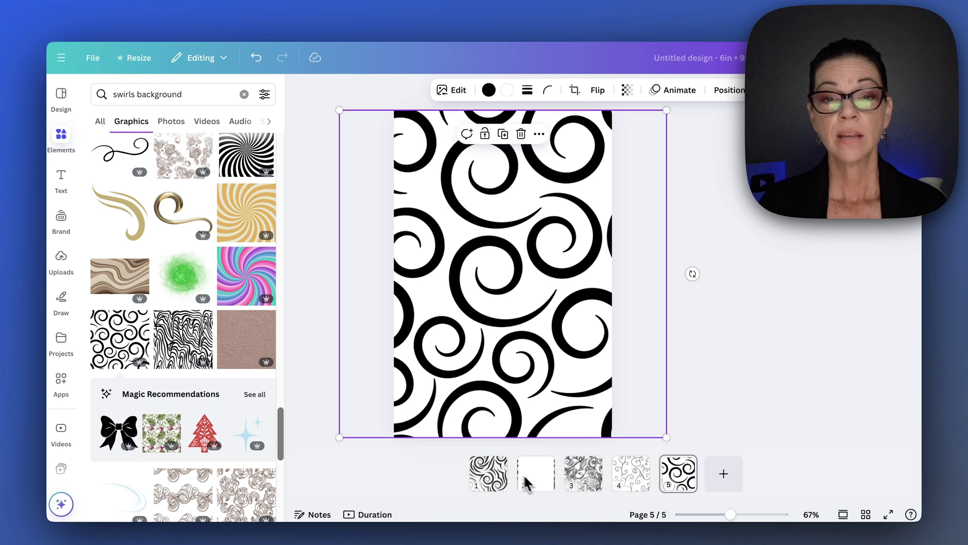
left_click(493, 474)
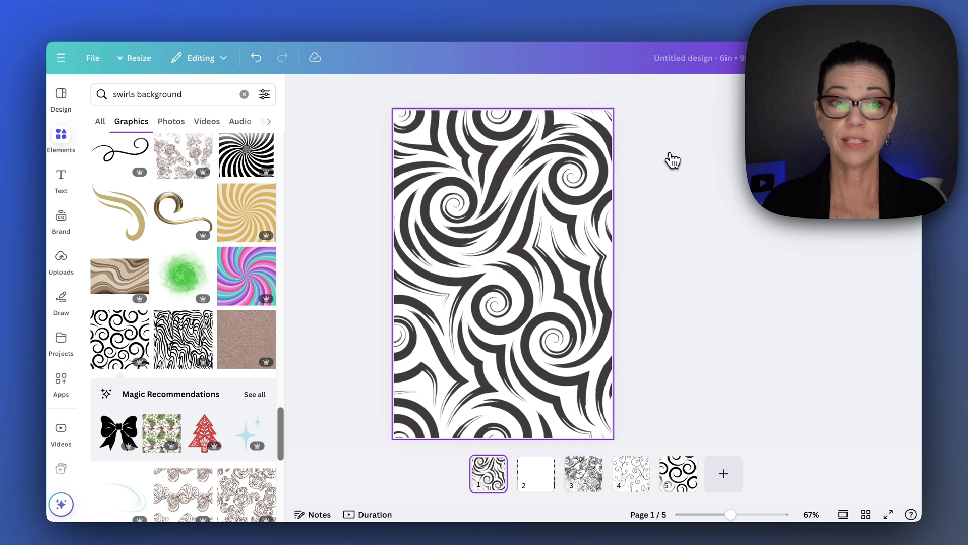
- Search graphics for 'white rectangle' and add the shadowed white rectangle to page 1
left_click(169, 94)
triple_click(168, 95)
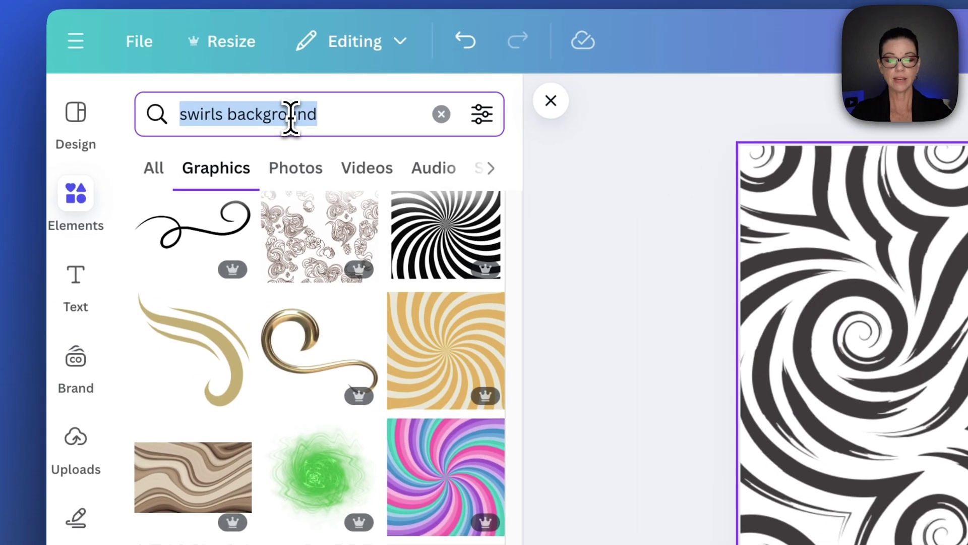
type("white")
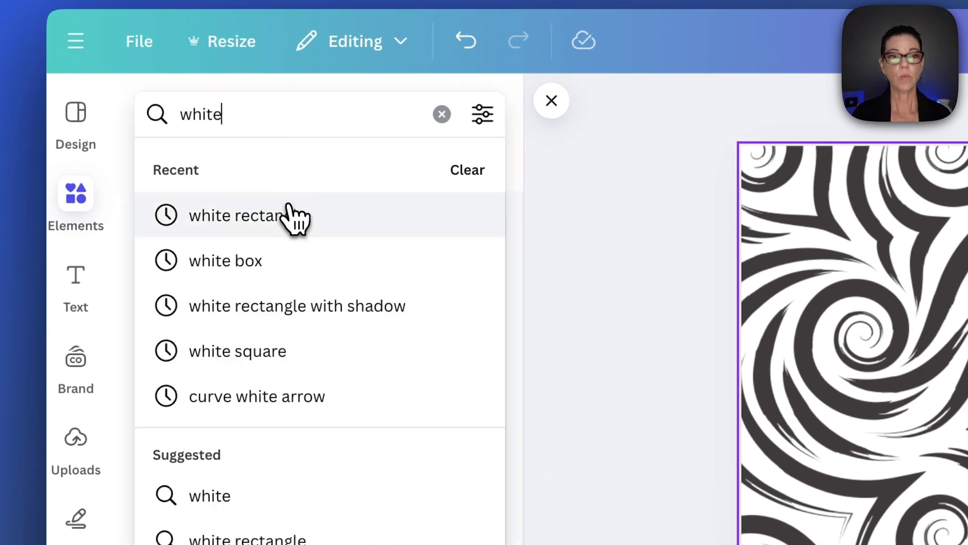
left_click(295, 217)
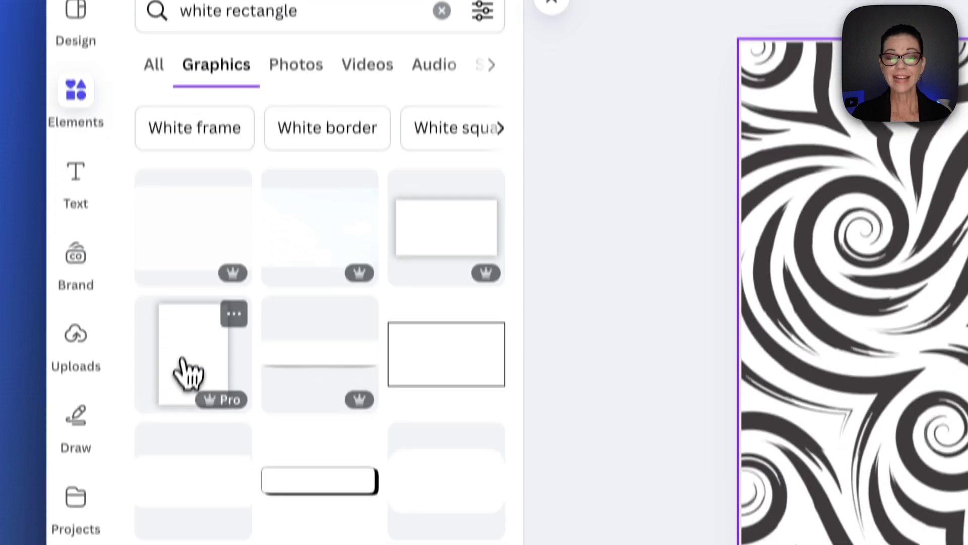
left_click(188, 373)
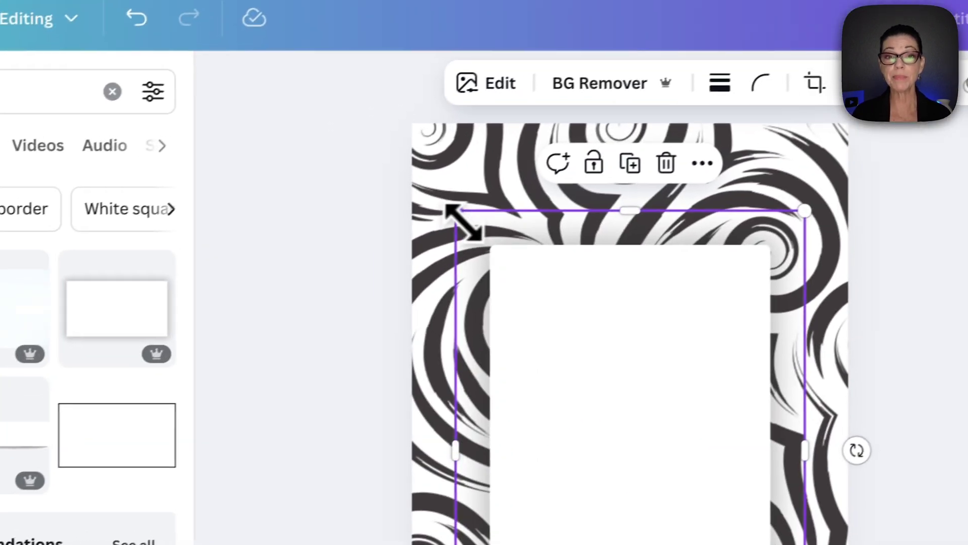
- Stretch the white rectangle to about 6.6 x 9.1 and centre it on page 1
left_click_drag(461, 220, 376, 152)
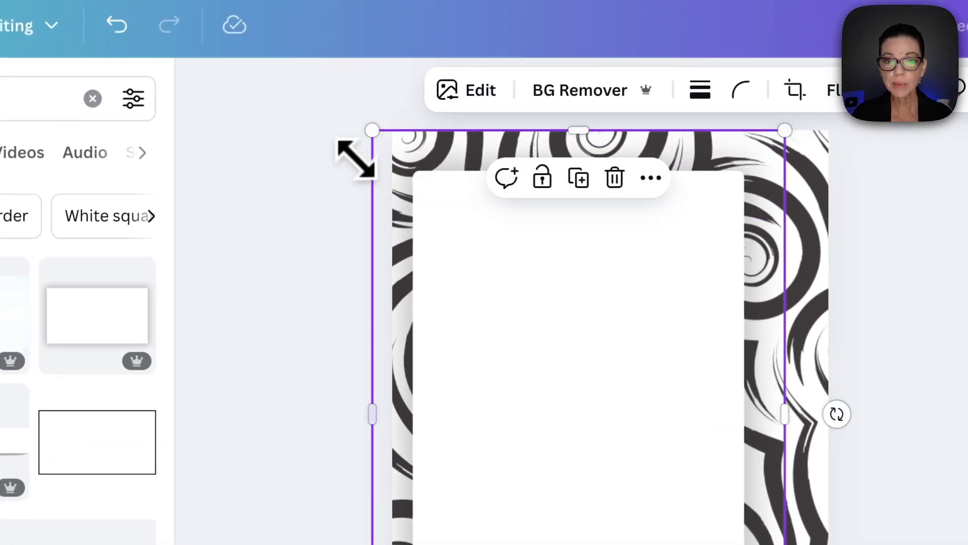
left_click_drag(497, 389, 490, 360)
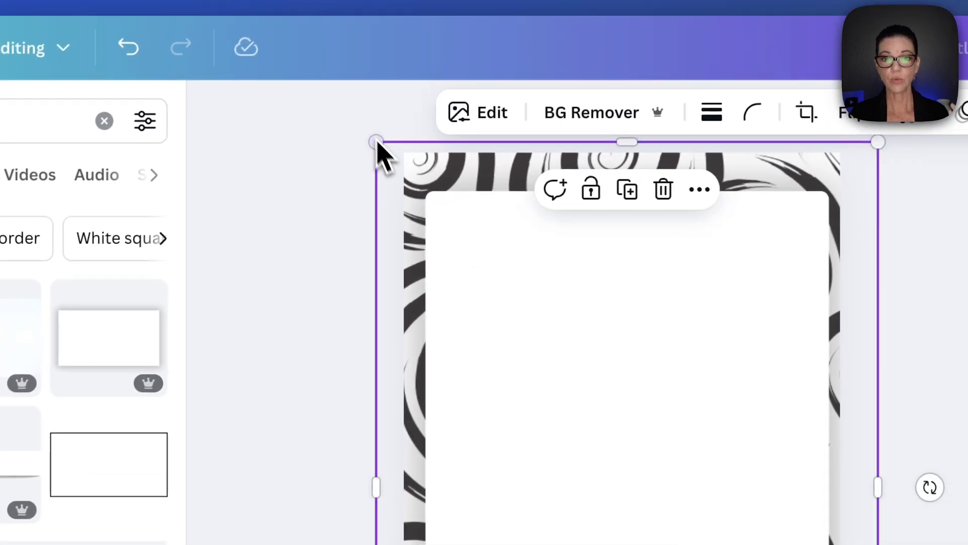
left_click_drag(592, 425, 591, 426)
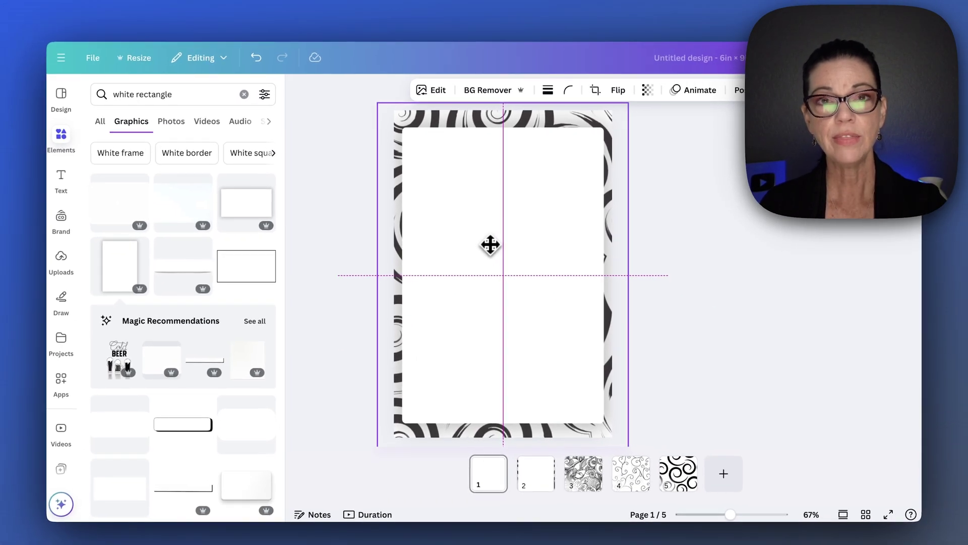
left_click_drag(490, 245, 490, 243)
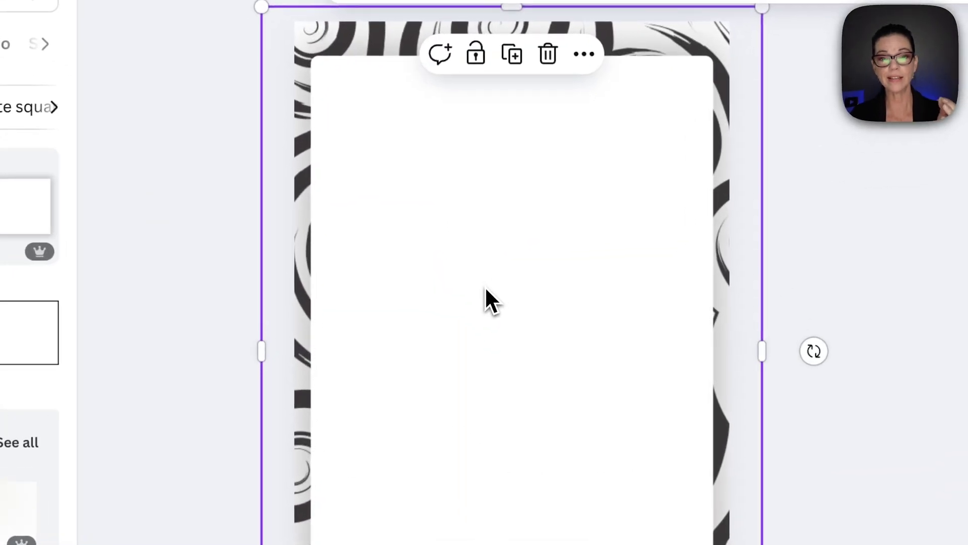
left_click_drag(485, 286, 487, 285)
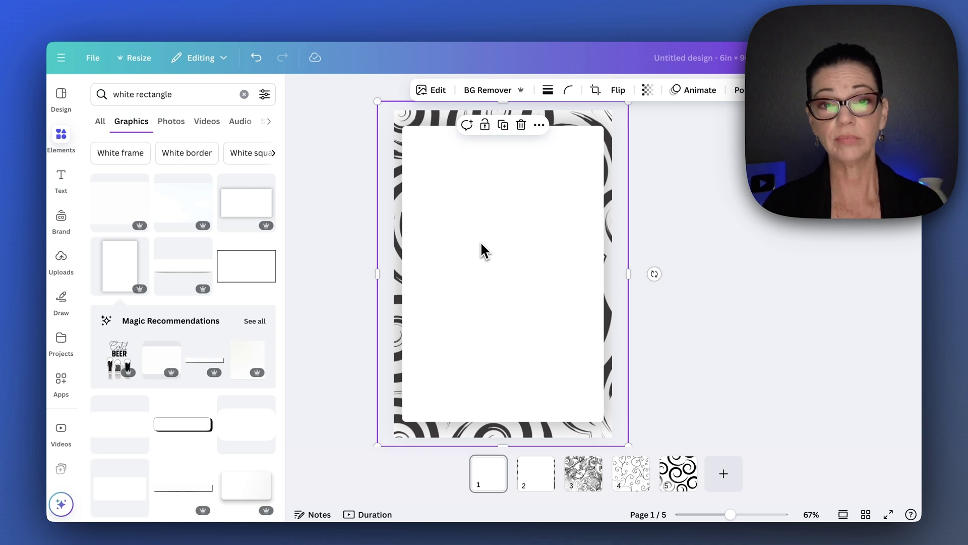
- Paste the white rectangle onto pages 3, 4 and 5
left_click(537, 476)
left_click(488, 276)
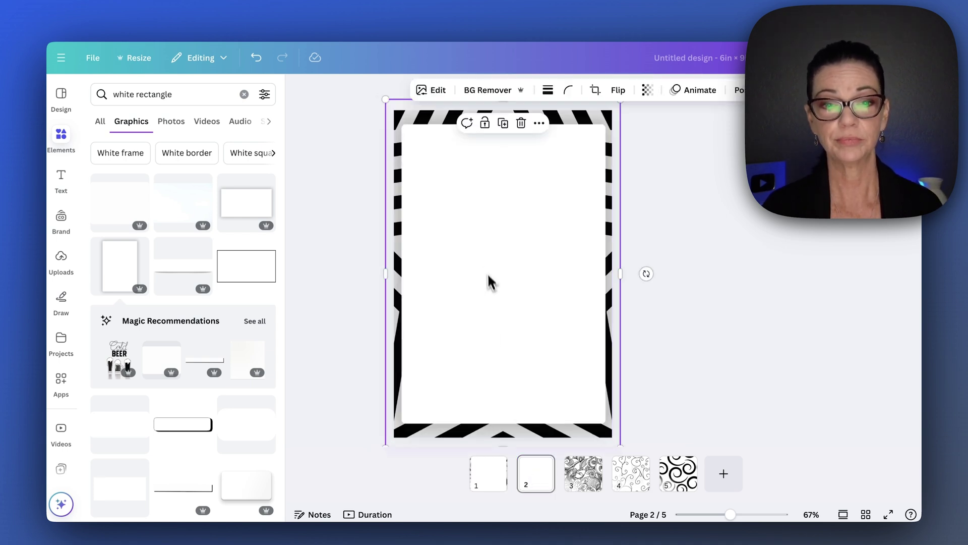
left_click(585, 476)
key("ctrl+v")
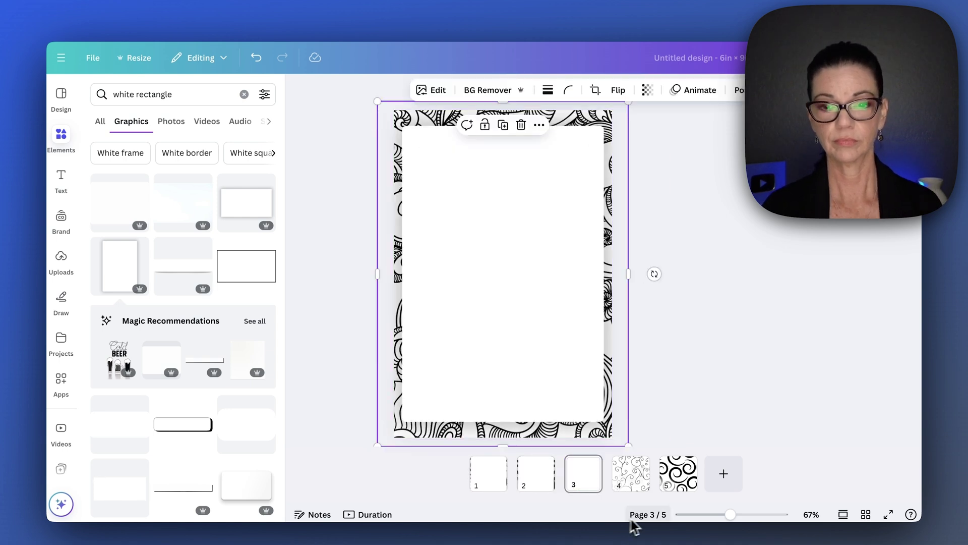
left_click(636, 479)
key("ctrl+v")
left_click(680, 479)
key("ctrl+v")
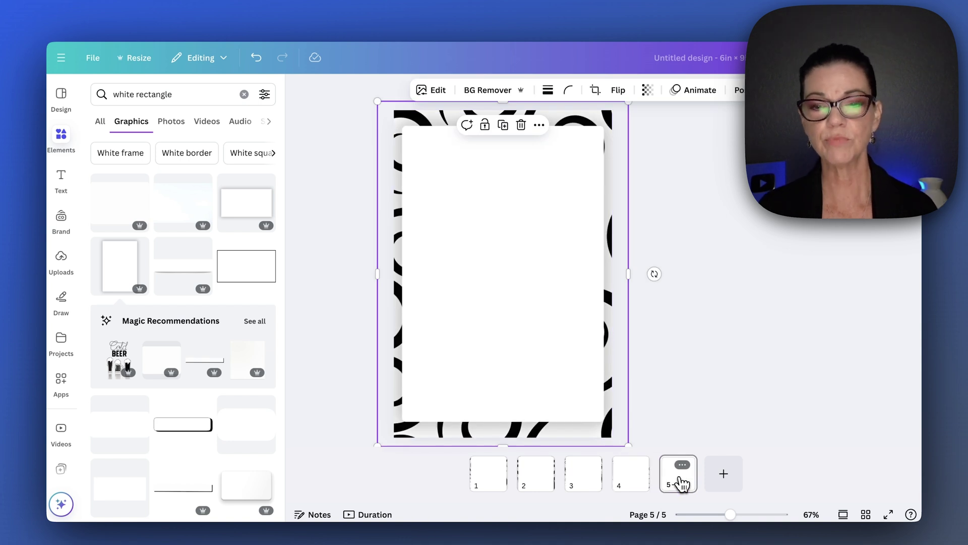
left_click(625, 480)
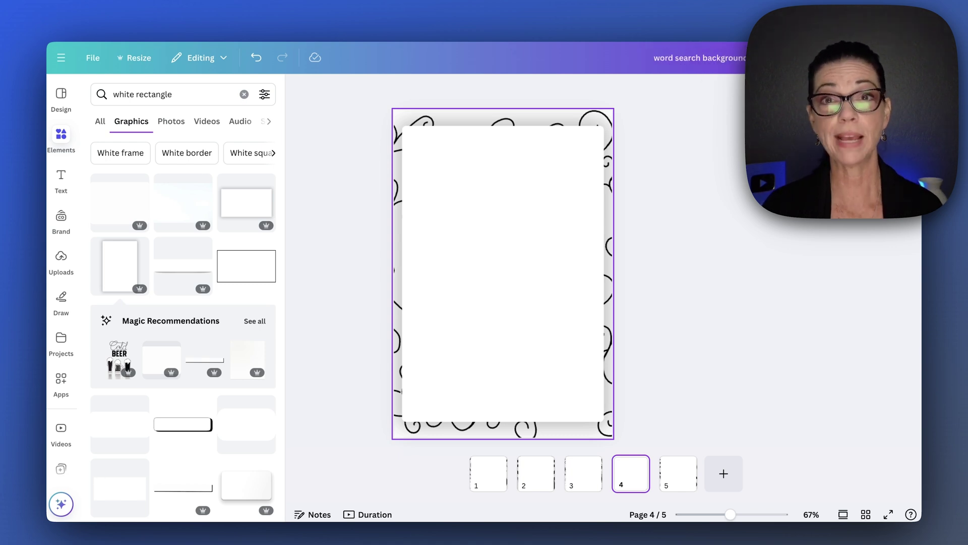
- Download the design as a PDF Standard file
left_click(887, 57)
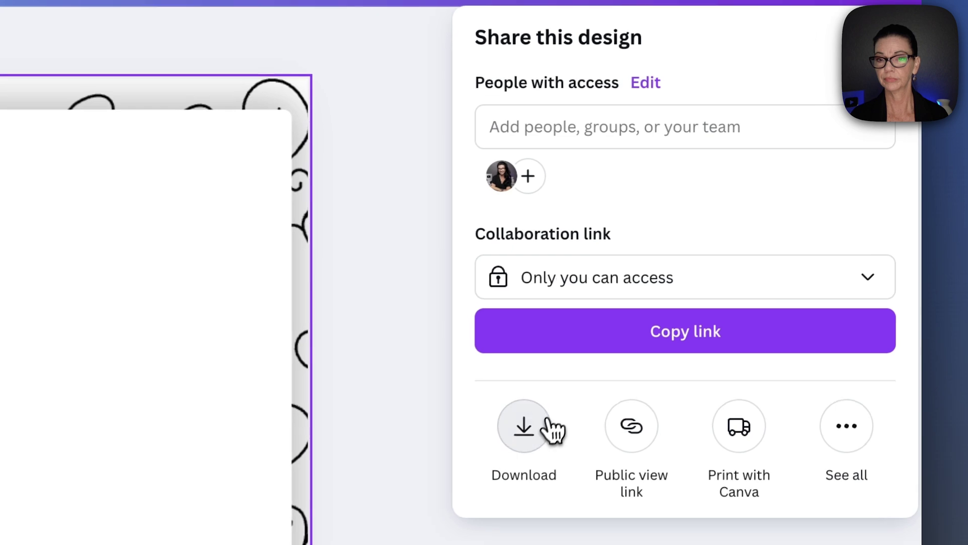
left_click(552, 429)
left_click(681, 156)
left_click(613, 343)
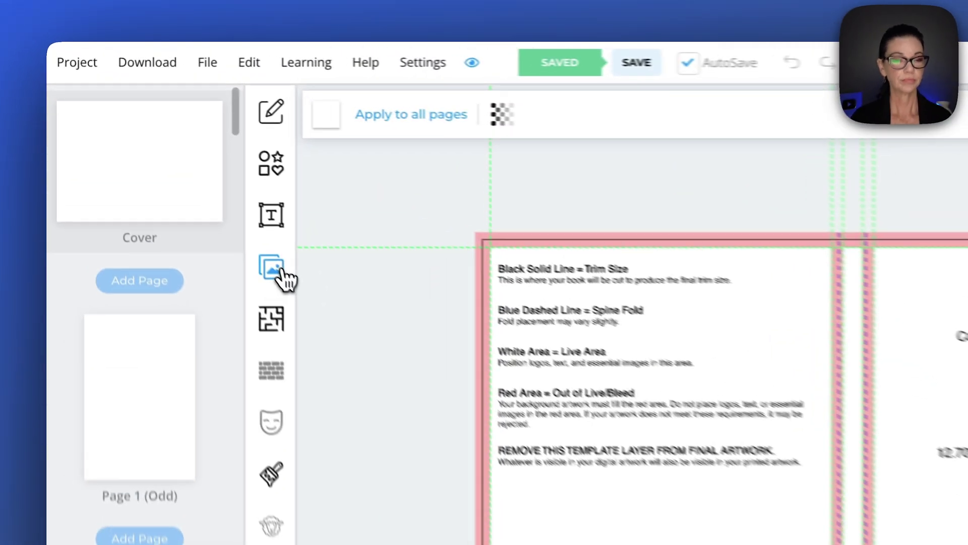
- Upload word search backgrounds.pdf from Downloads so its five pages land in a 'word search backgrounds' folder
left_click(169, 165)
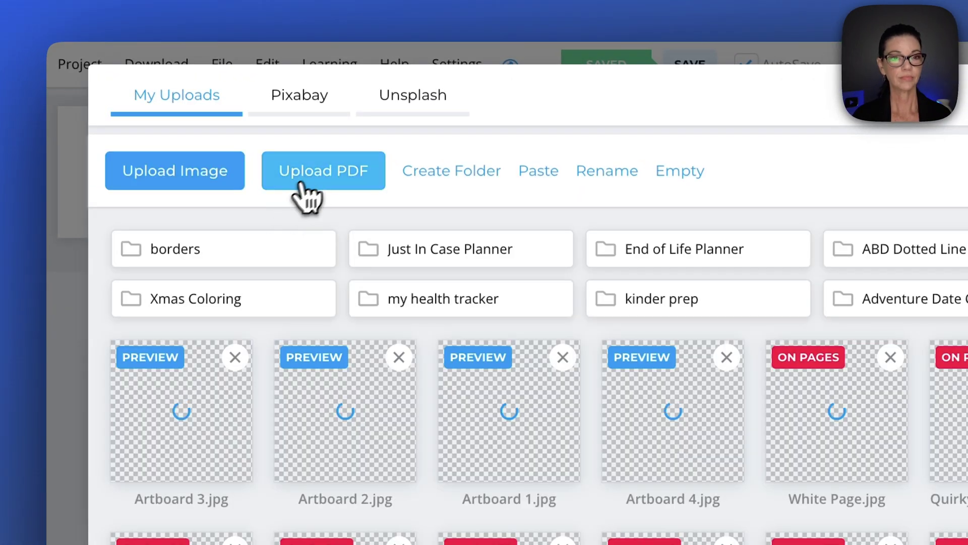
left_click(325, 172)
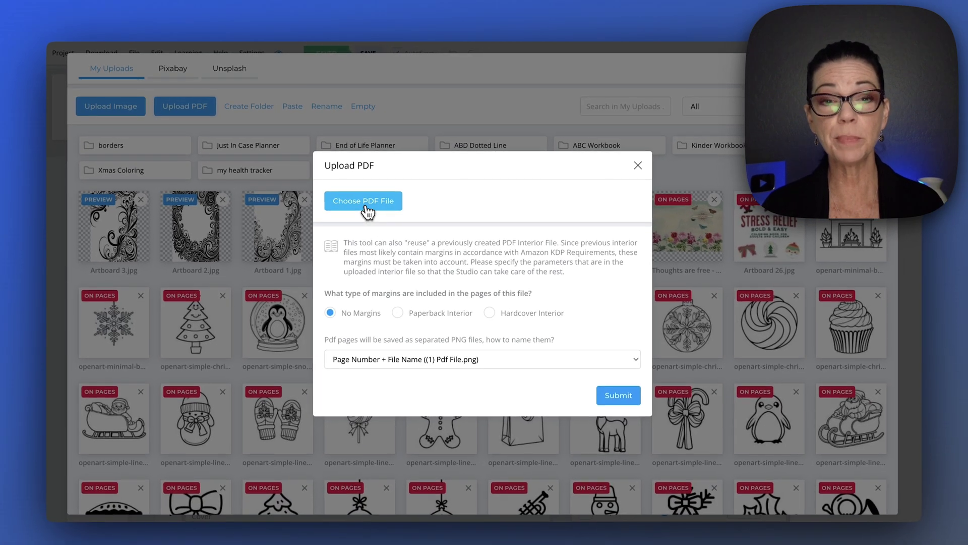
left_click(451, 249)
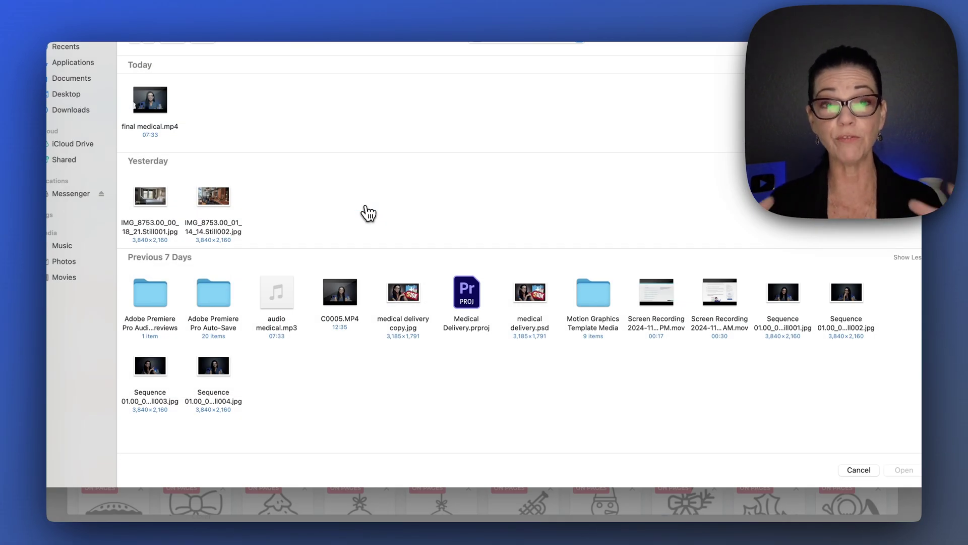
left_click(71, 110)
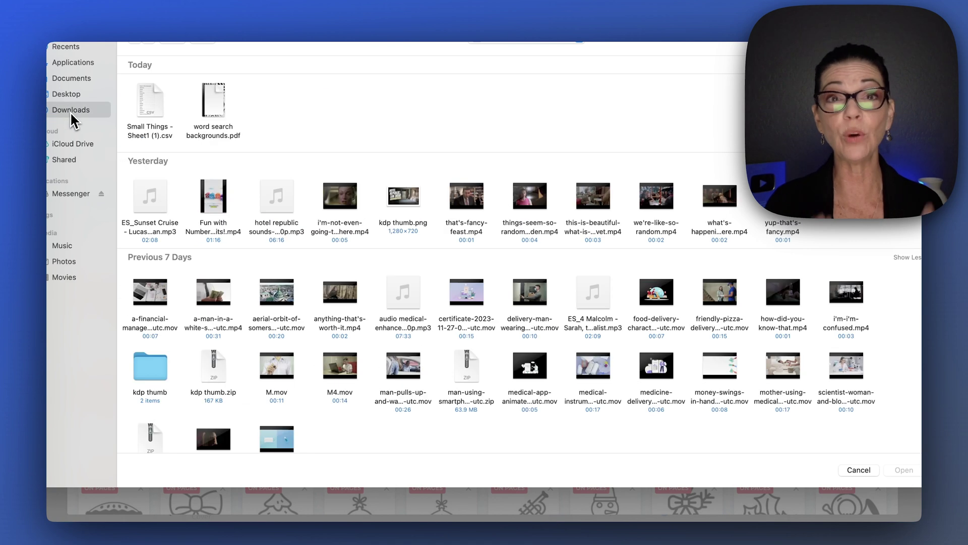
left_click(211, 89)
double_click(210, 89)
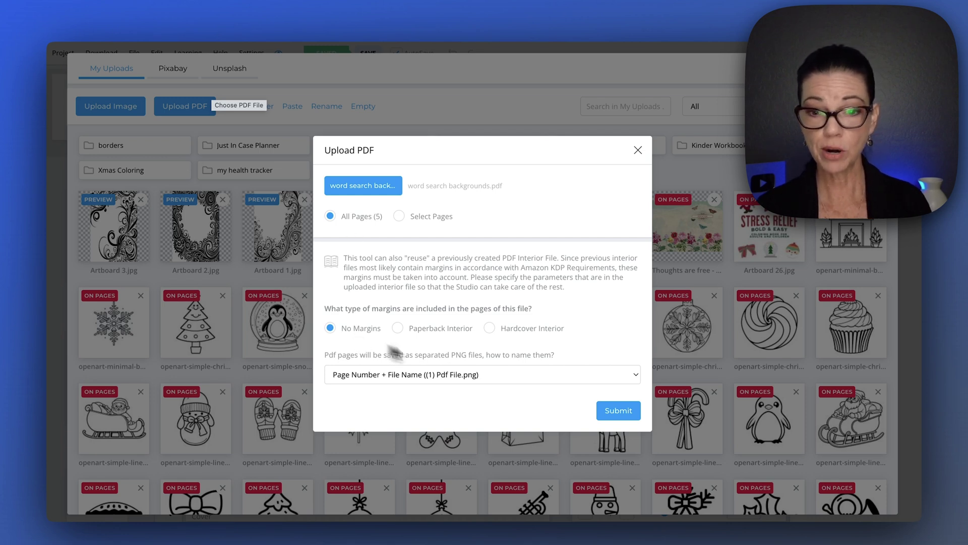
left_click(612, 416)
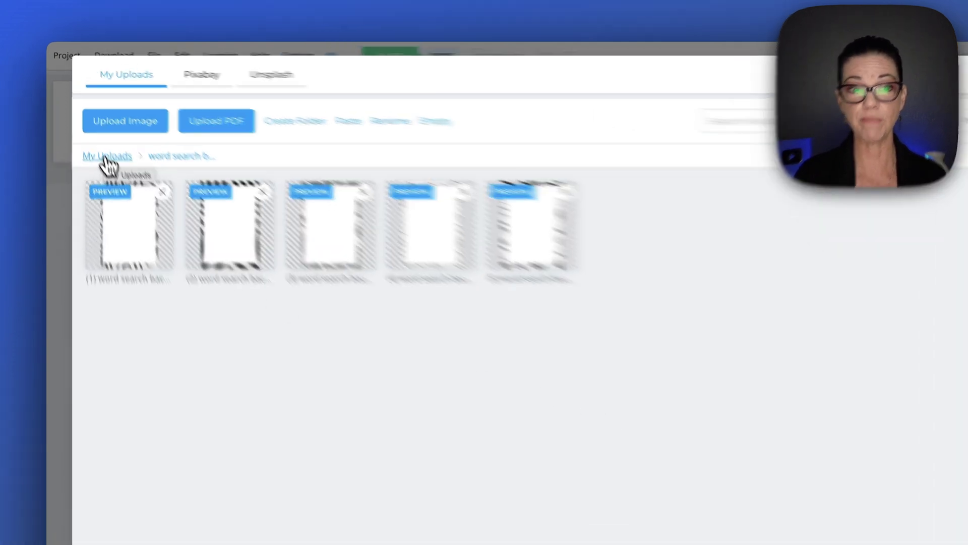
left_click(94, 135)
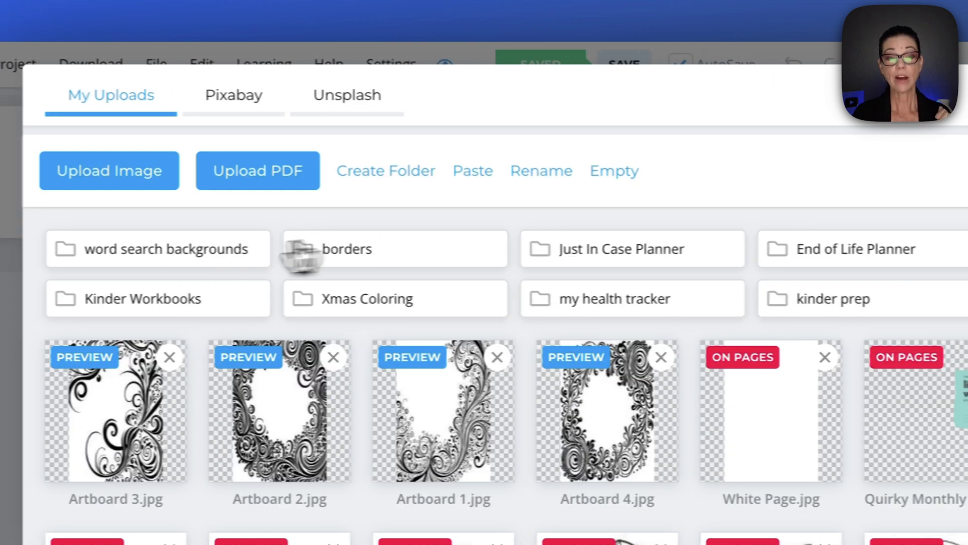
- Use the word search backgrounds folder as a page template, selecting first-half odd pages except Page 1
right_click(226, 253)
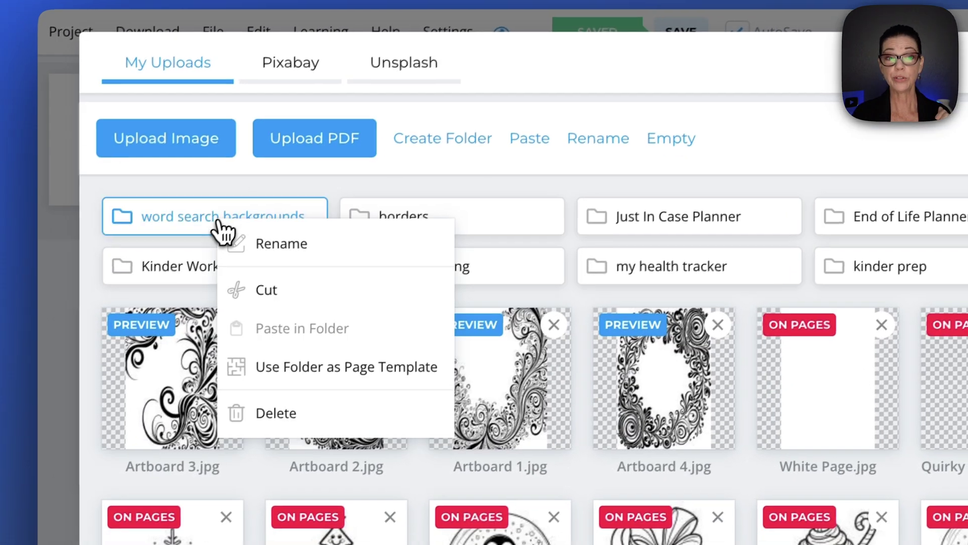
left_click(315, 359)
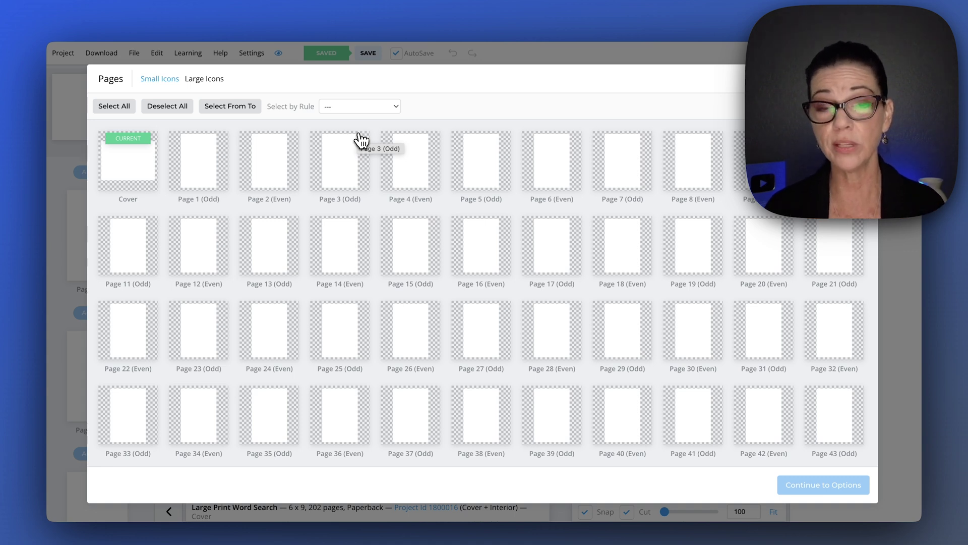
left_click(370, 107)
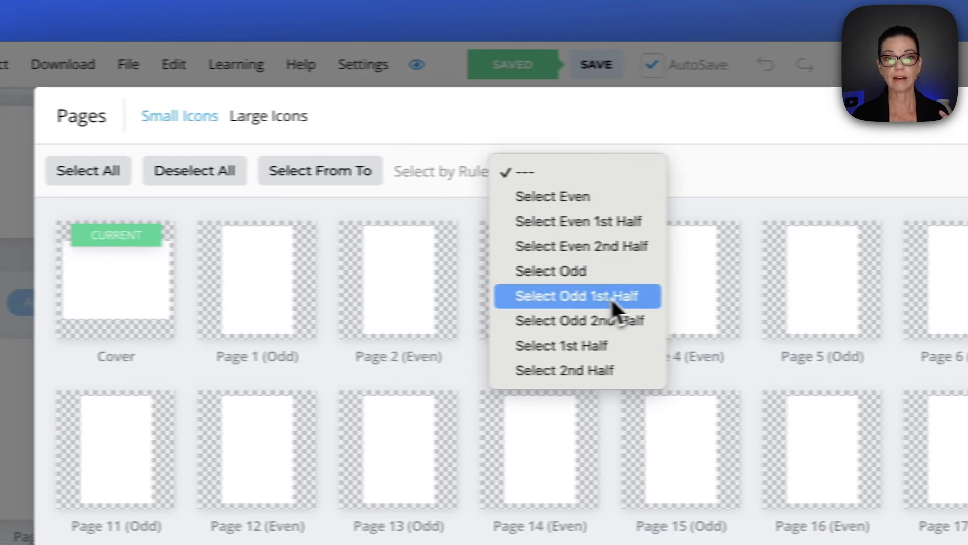
left_click(487, 296)
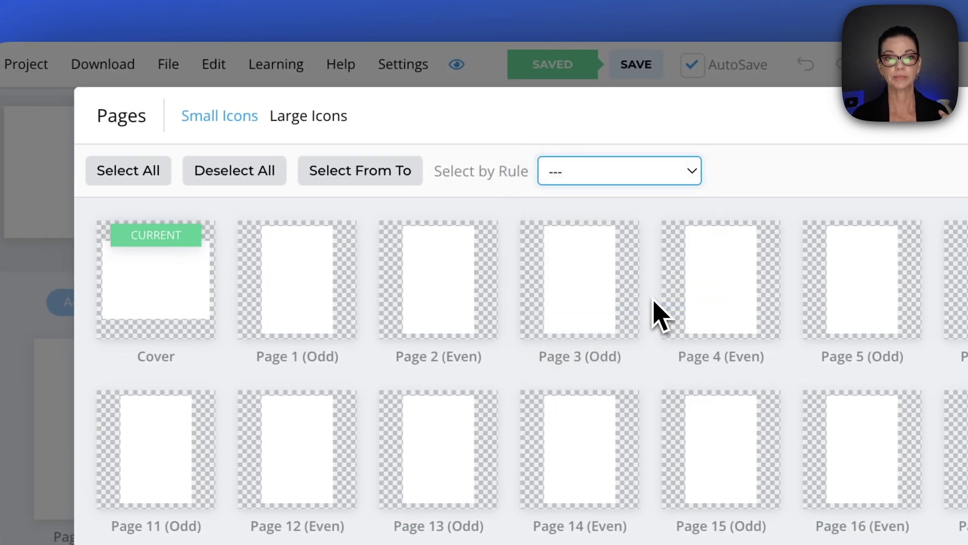
left_click(315, 295)
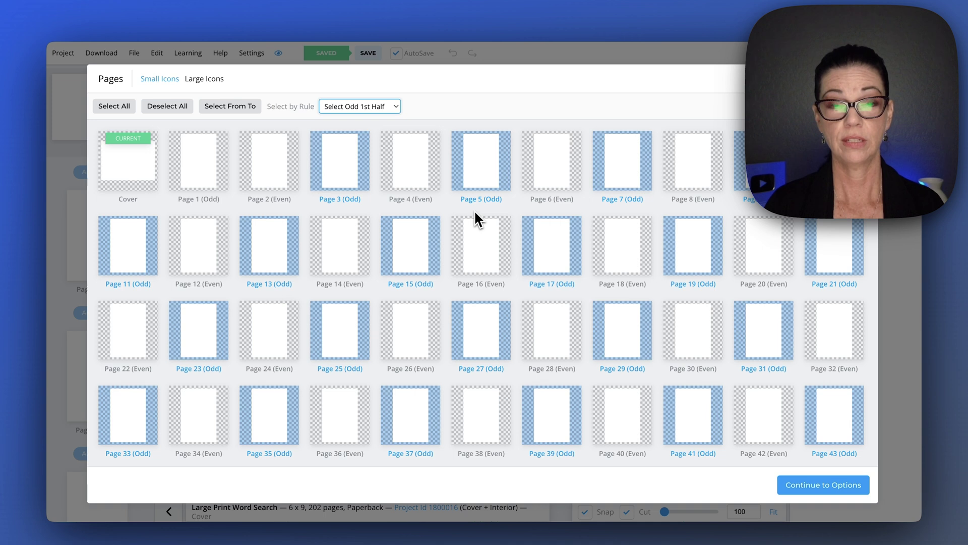
- Add odd Pages 103 through 133 to the selection, giving 66 chosen pages
scroll(473, 210, "down", 8)
scroll(474, 209, "down", 5)
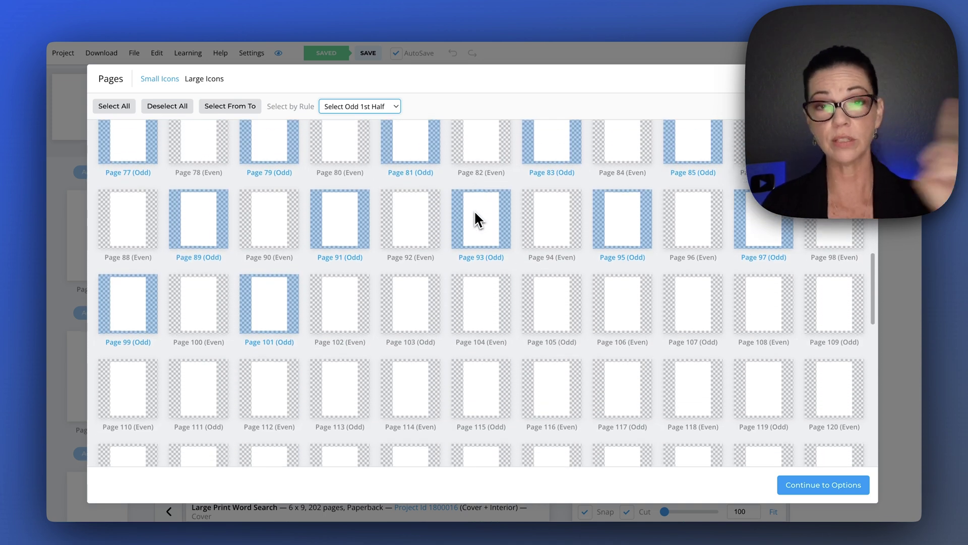
scroll(474, 210, "down", 1)
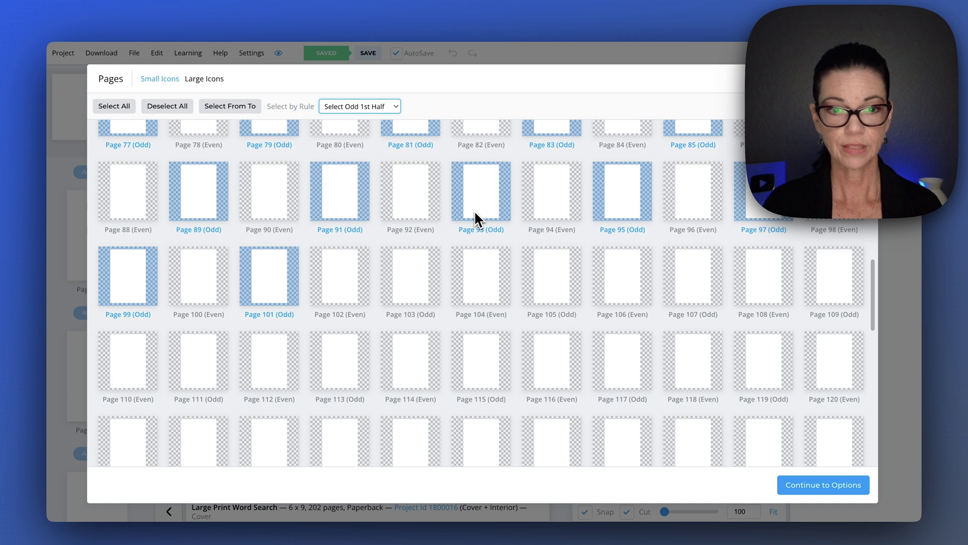
scroll(460, 367, "down", 3)
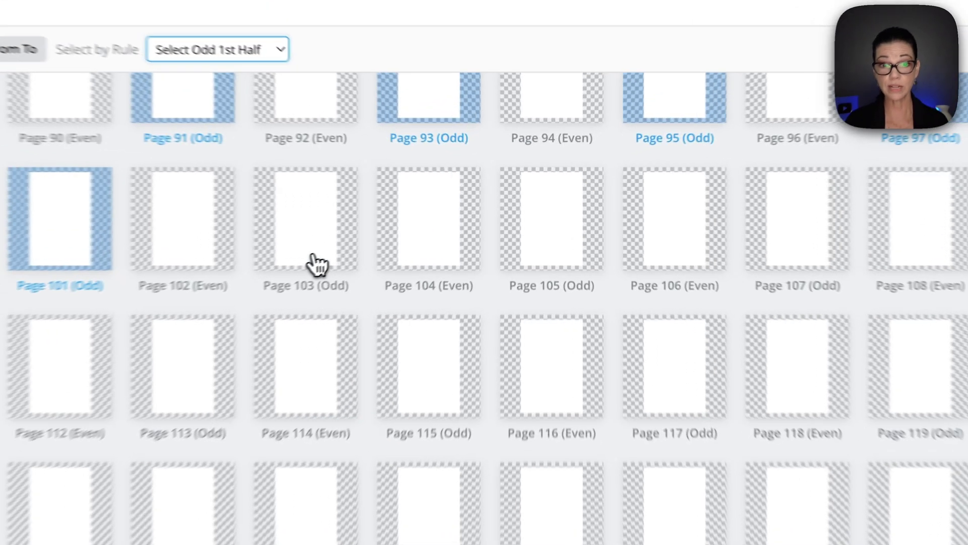
left_click(413, 220)
left_click(510, 254)
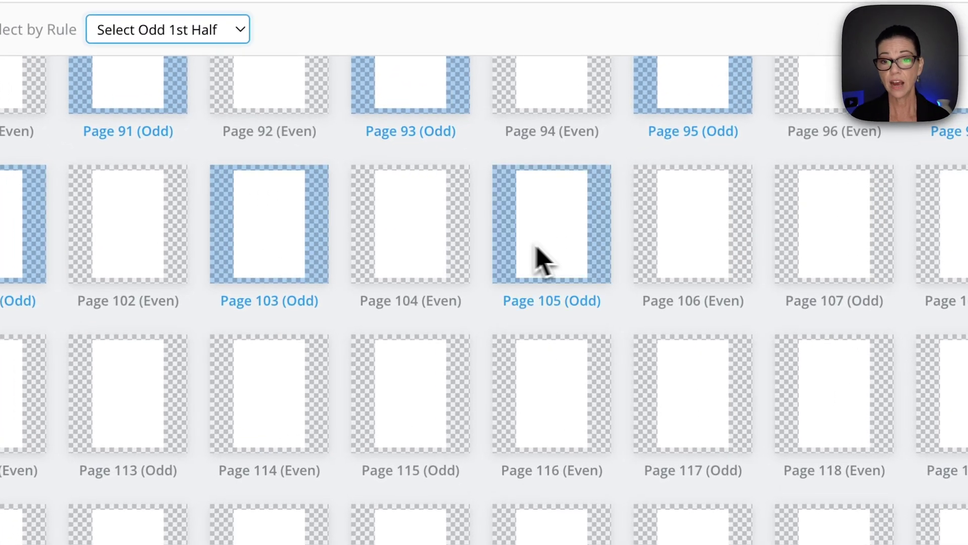
left_click(807, 237)
left_click(737, 201)
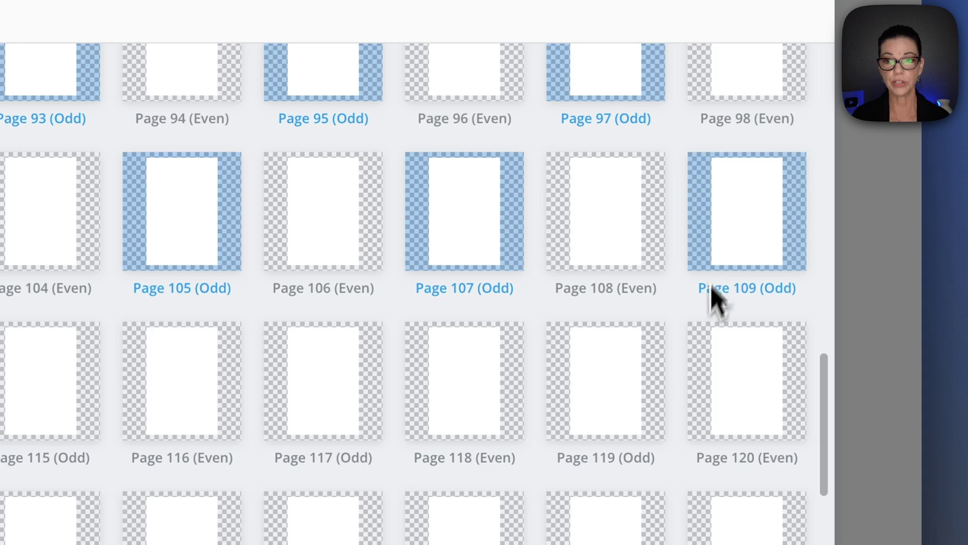
left_click(627, 392)
left_click(323, 381)
left_click(51, 383)
left_click(54, 314)
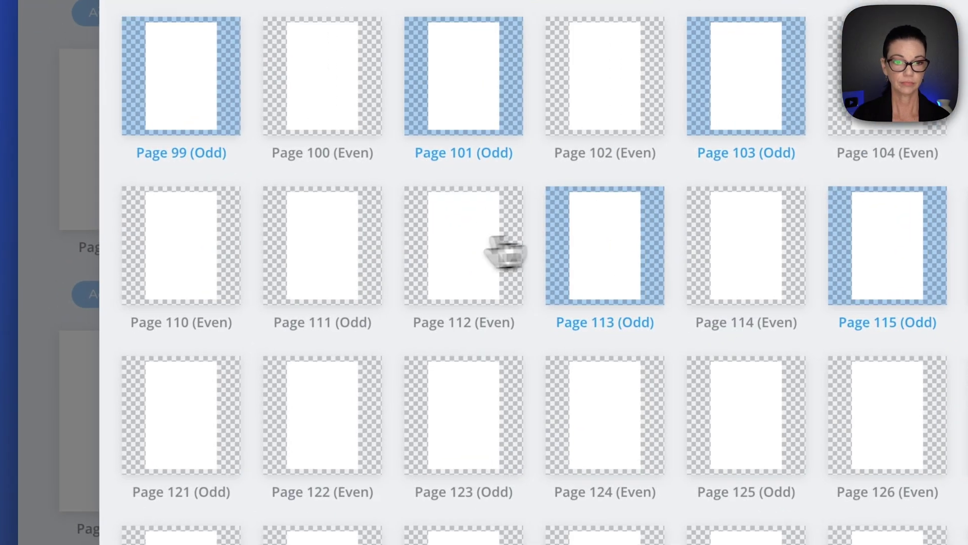
left_click(320, 249)
left_click(180, 411)
left_click(461, 411)
left_click(742, 411)
left_click(737, 293)
left_click(512, 119)
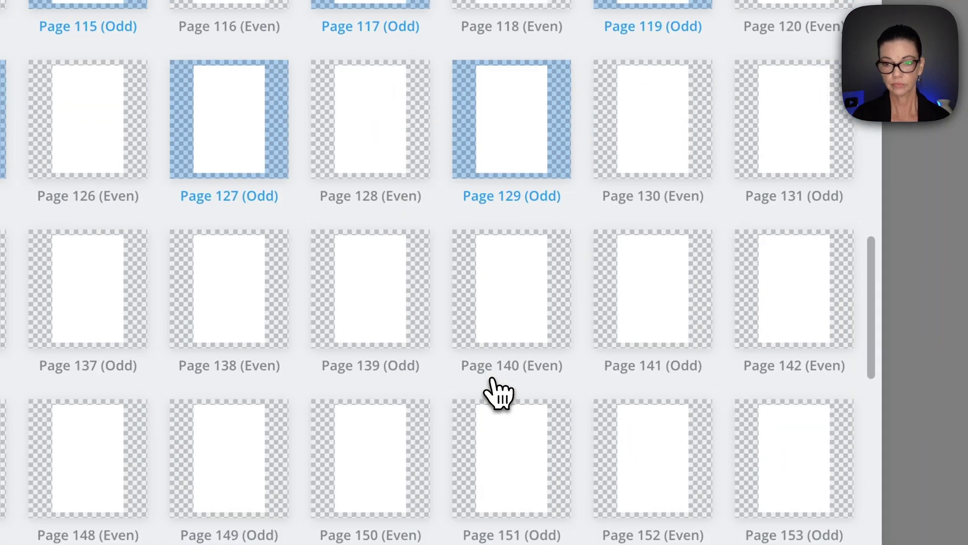
left_click(760, 268)
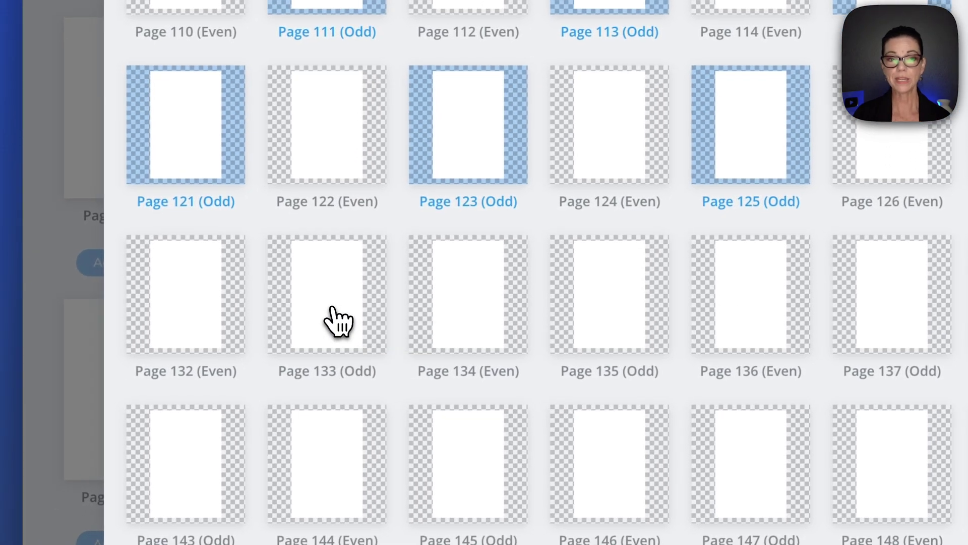
left_click(332, 308)
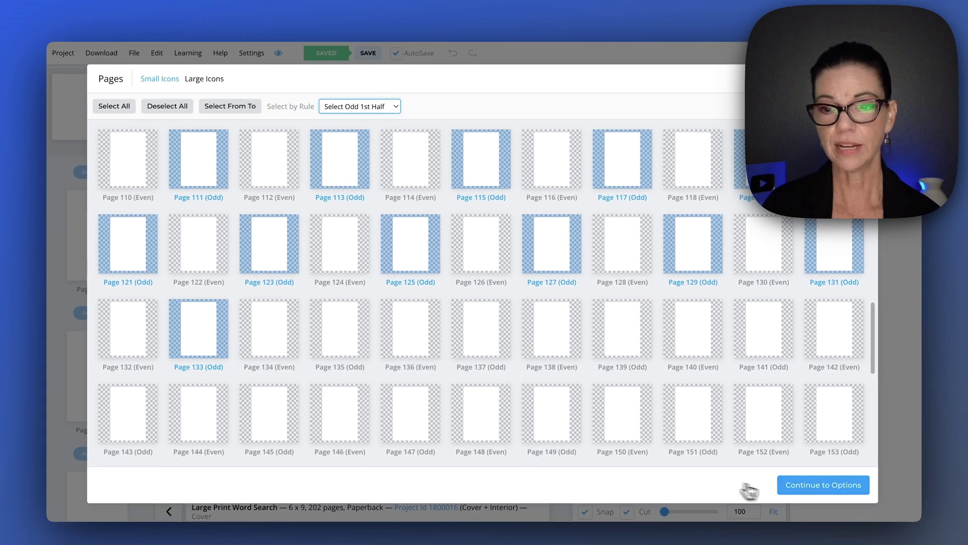
left_click(825, 487)
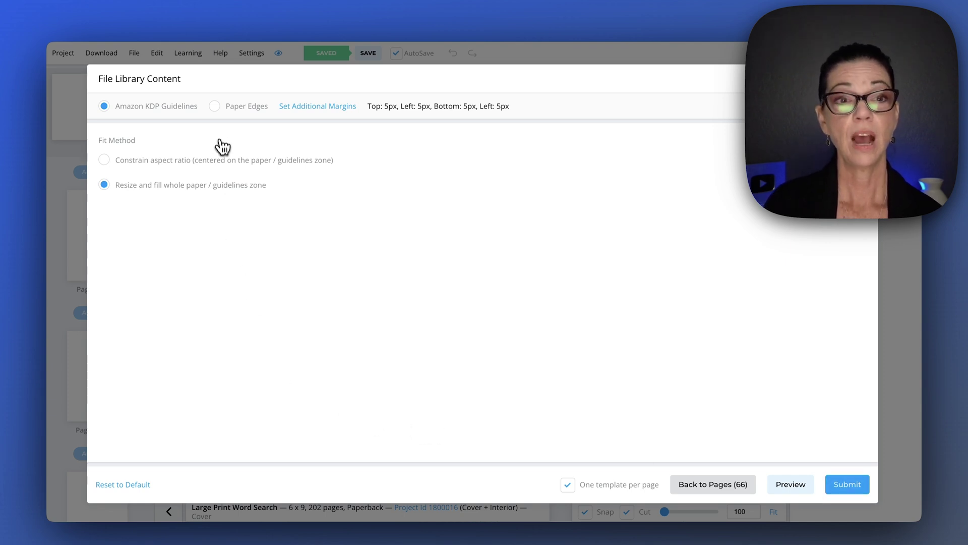
- Fit the border image to the paper edges and apply it to the 66 selected odd pages
left_click(214, 106)
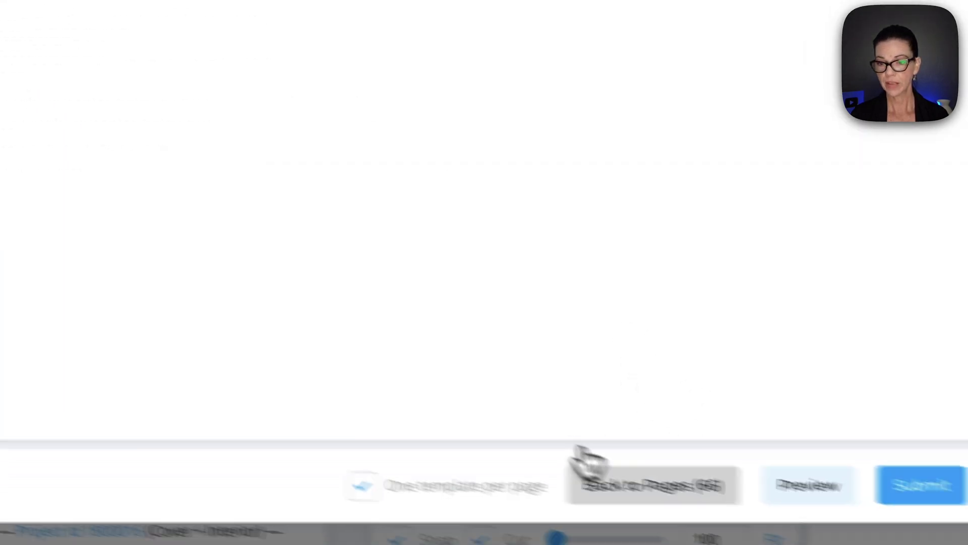
left_click(927, 490)
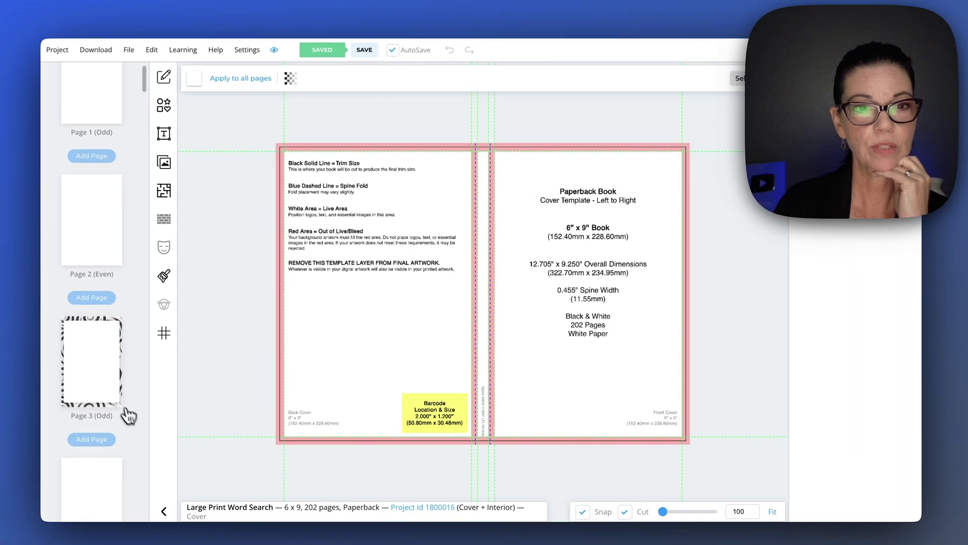
left_click(232, 19)
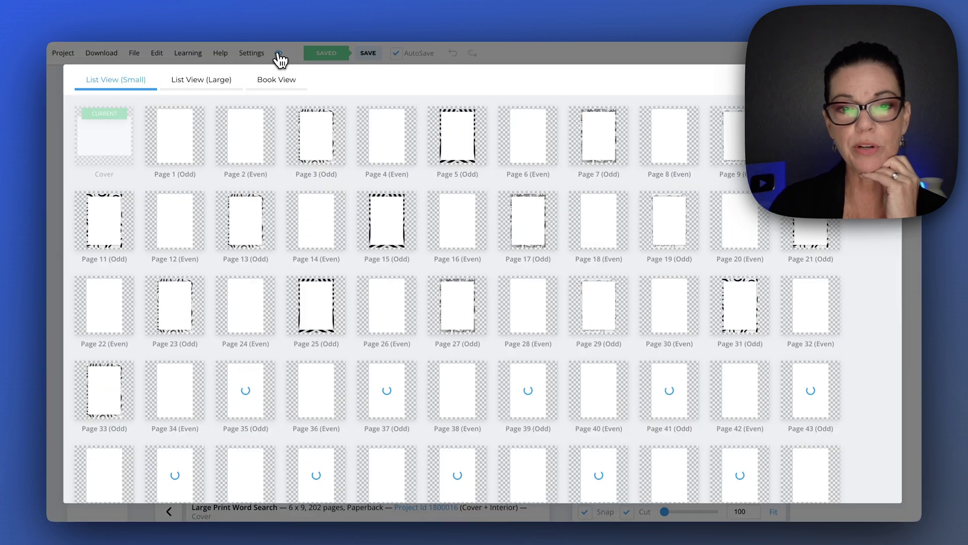
scroll(492, 300, "down", 4)
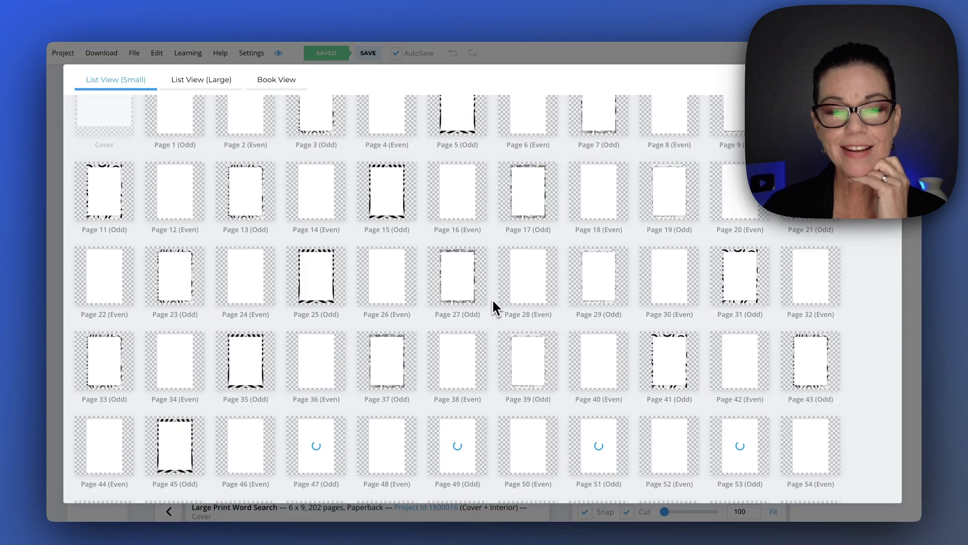
scroll(494, 302, "up", 4)
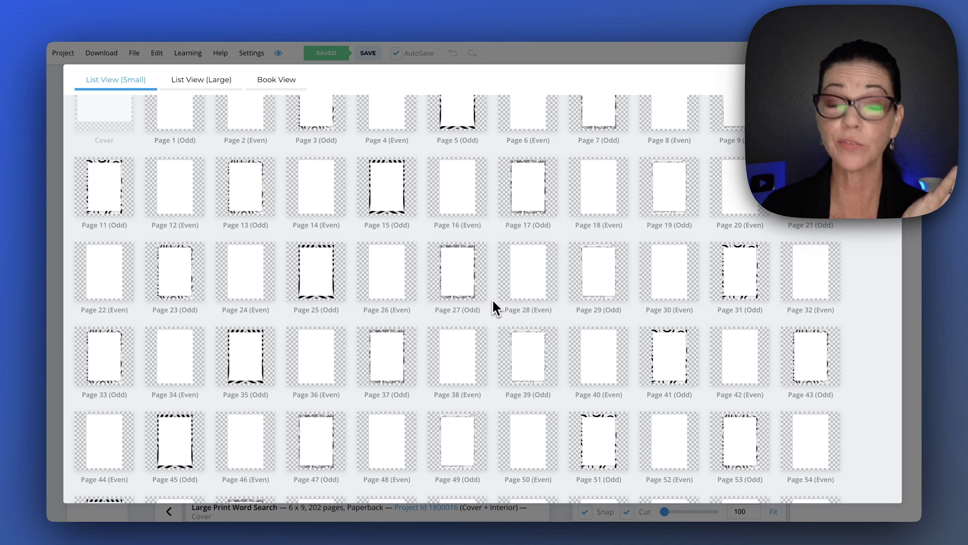
scroll(491, 298, "up", 1)
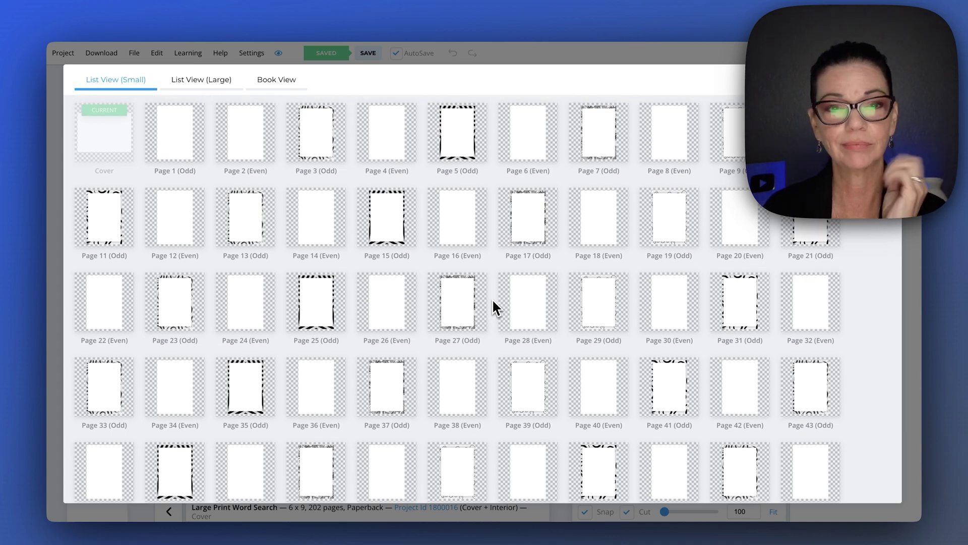
left_click(271, 83)
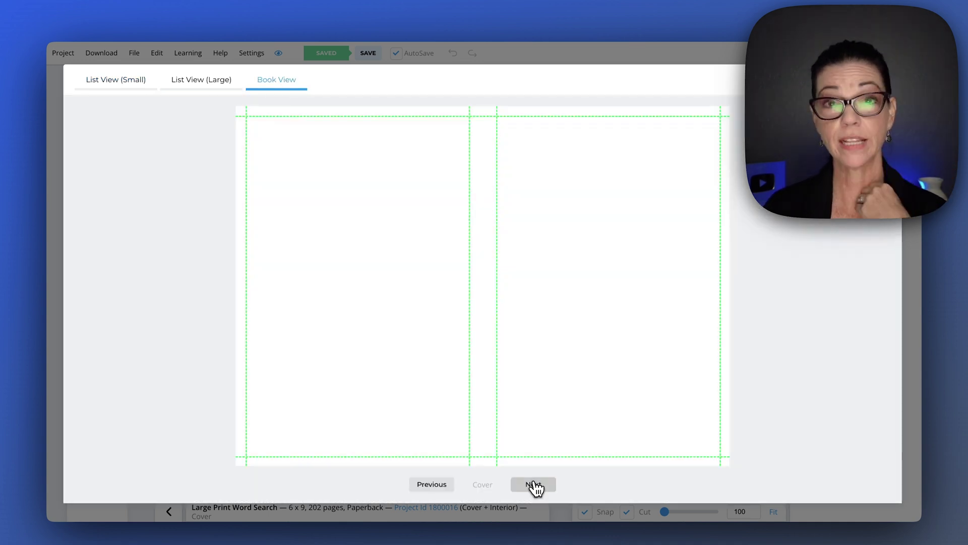
left_click(534, 486)
left_click(534, 485)
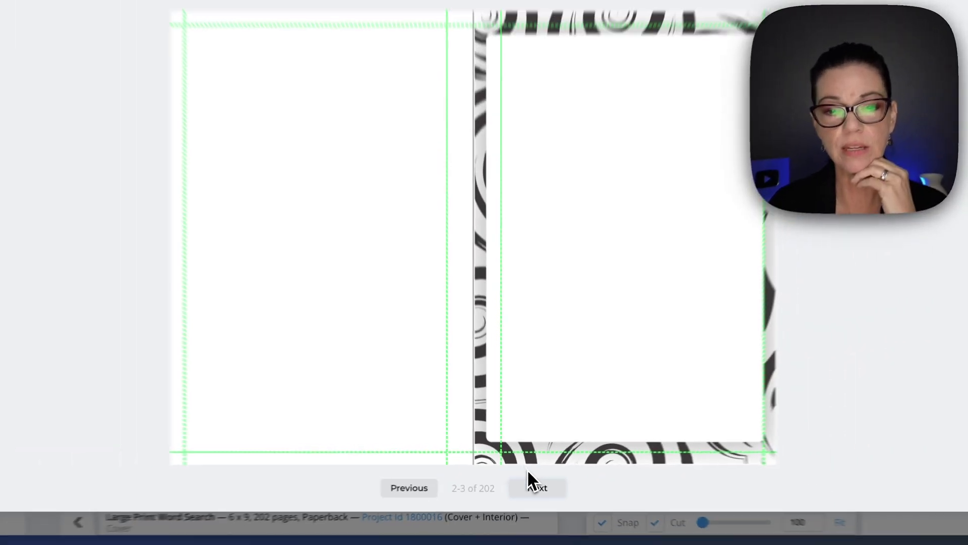
left_click(550, 521)
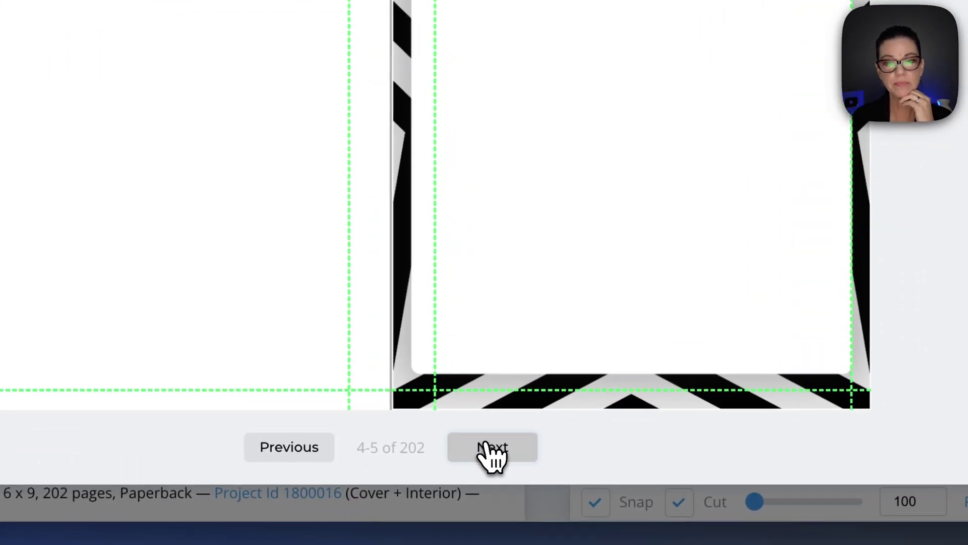
left_click(485, 448)
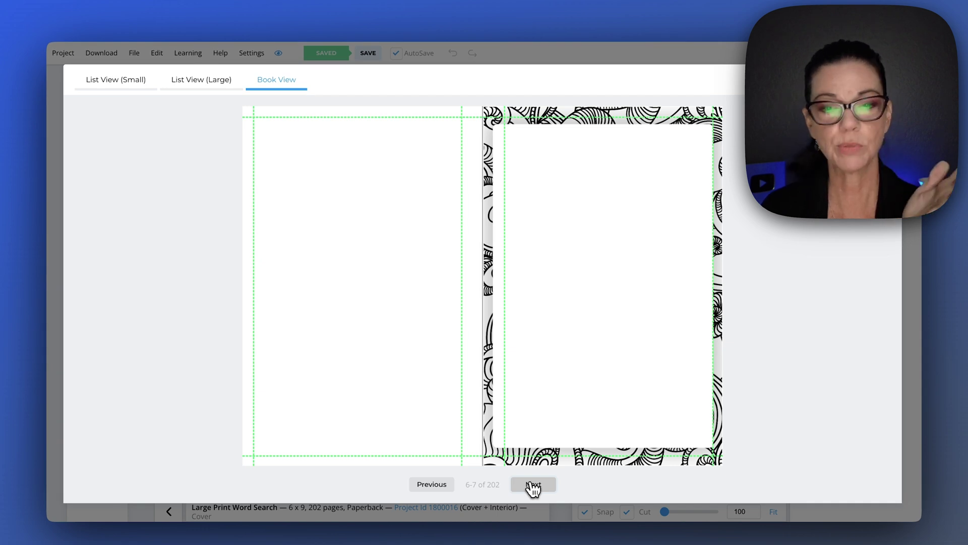
key("Escape")
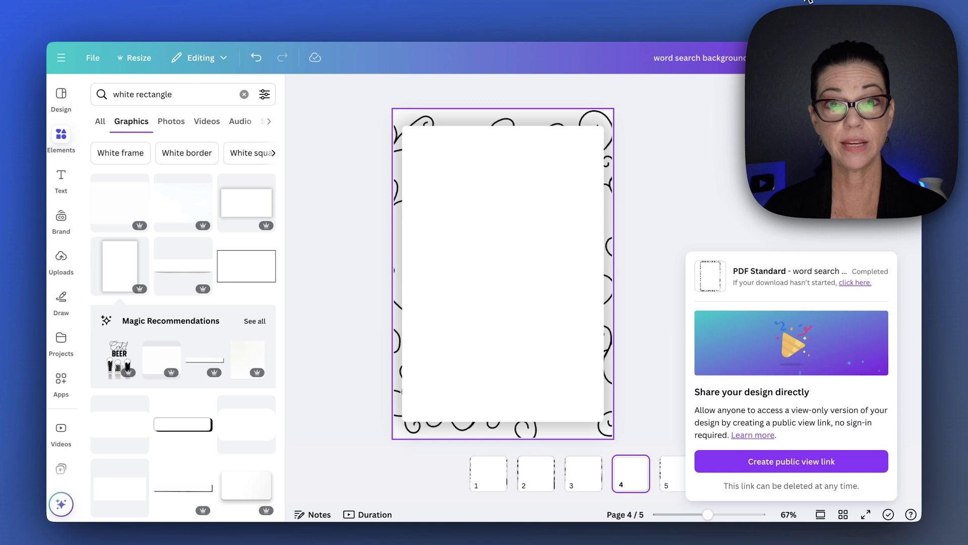
- Shrink page 1's white panel from its left and top-left, then nudge it up slightly
left_click(488, 472)
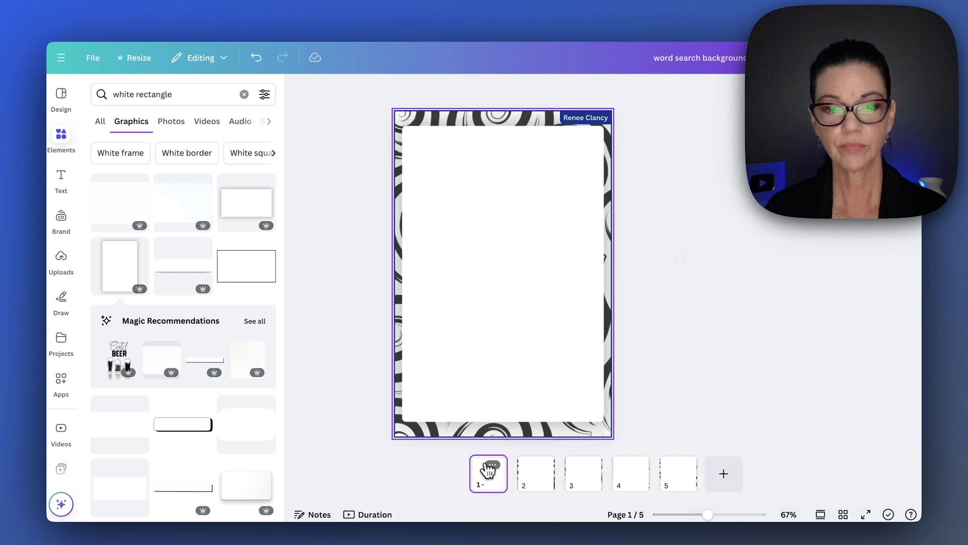
left_click(463, 248)
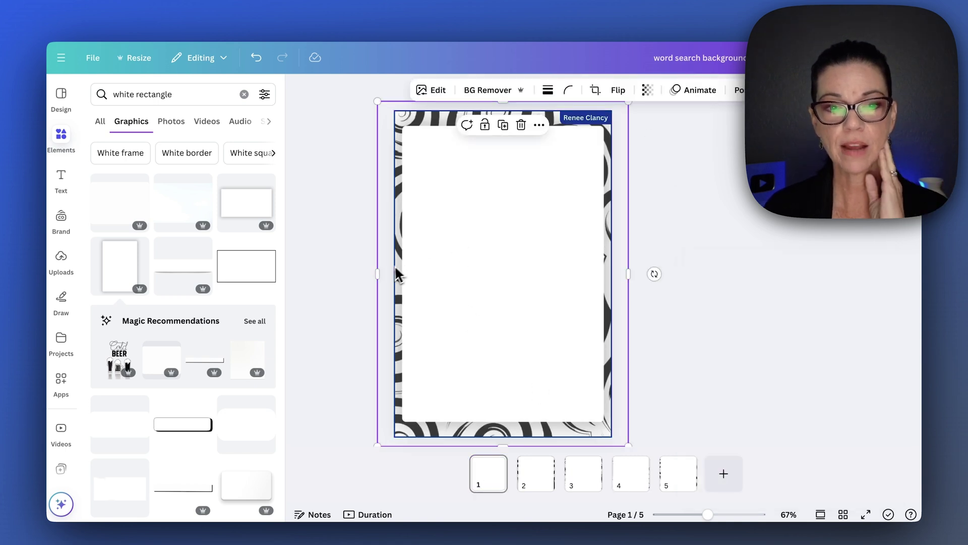
left_click_drag(378, 274, 382, 270)
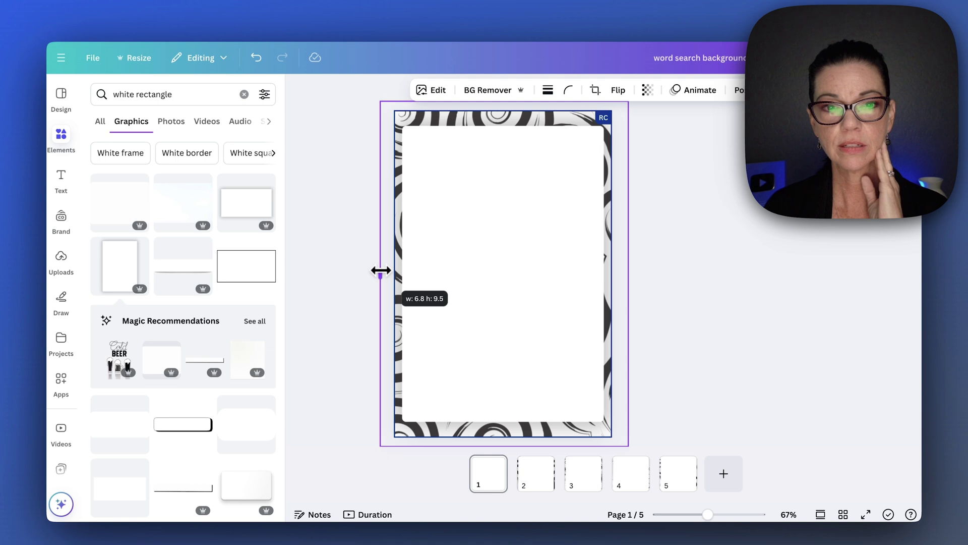
left_click_drag(381, 270, 395, 271)
left_click_drag(395, 101, 403, 108)
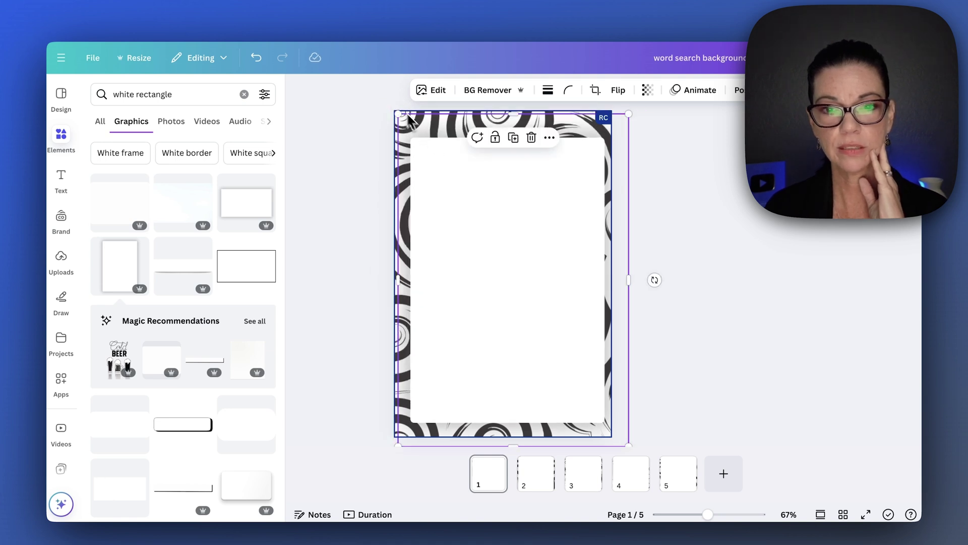
left_click_drag(538, 258, 538, 251)
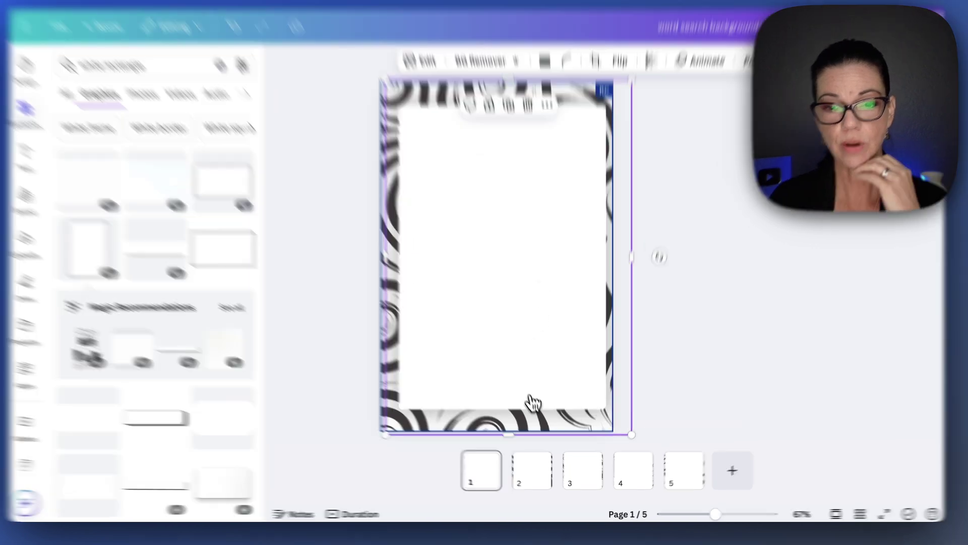
- Move down the design and select the white panel on page 4
left_click(536, 474)
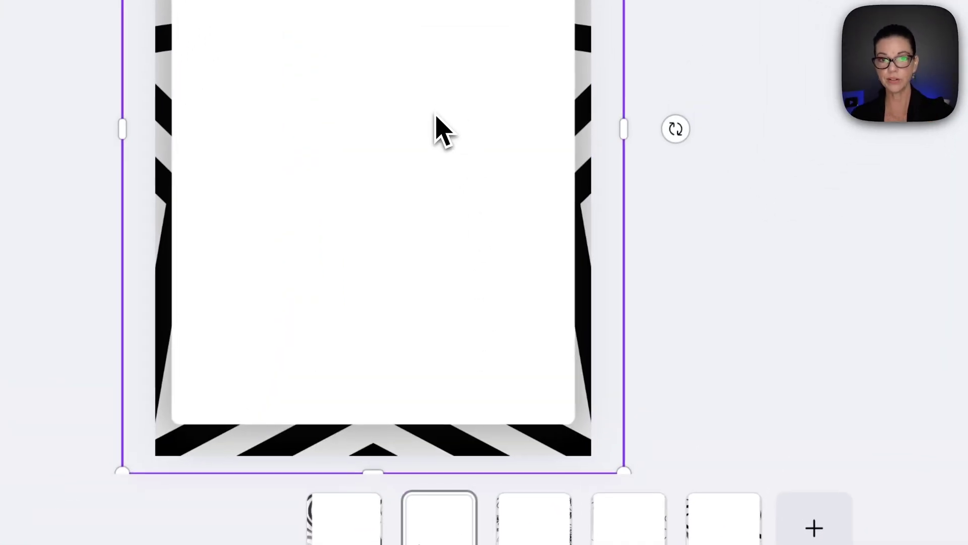
scroll(437, 166, "down", 3)
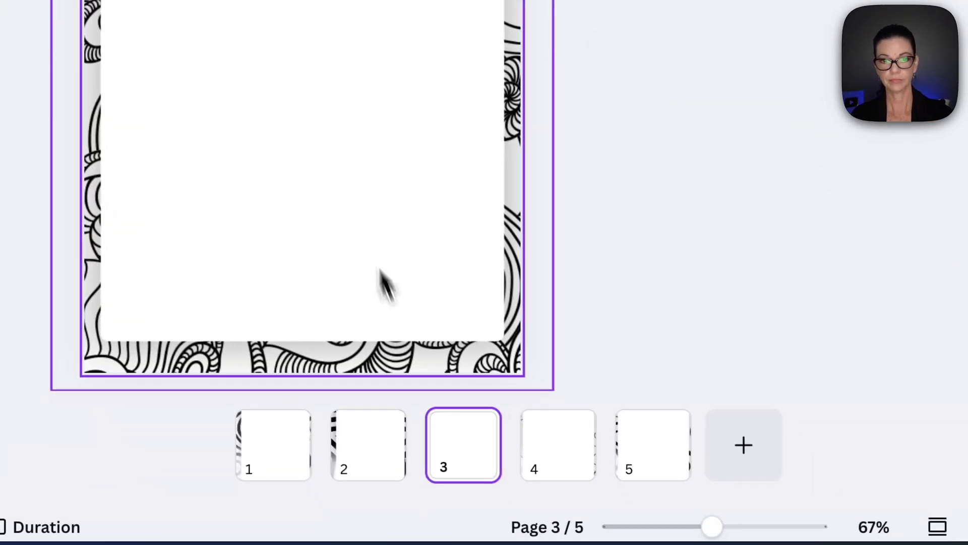
scroll(353, 202, "down", 3)
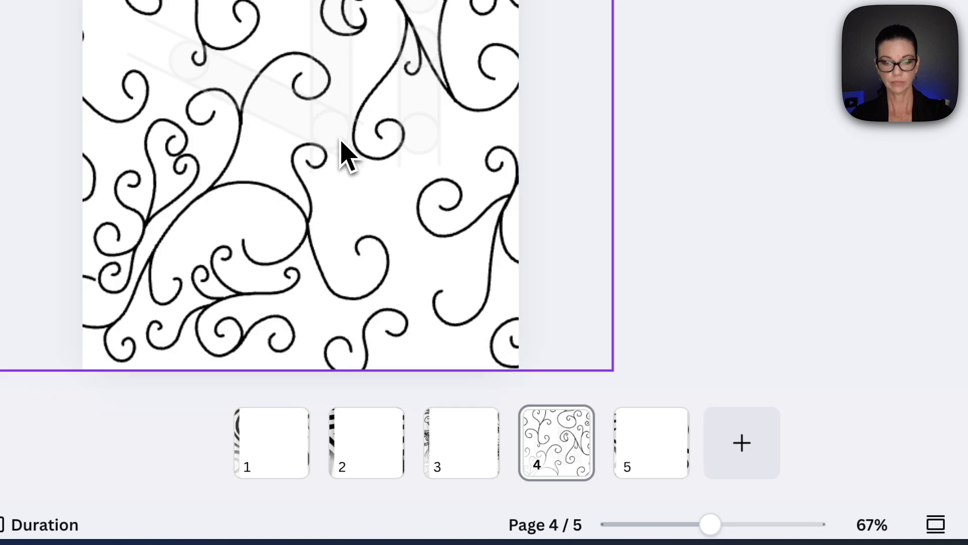
left_click(535, 308)
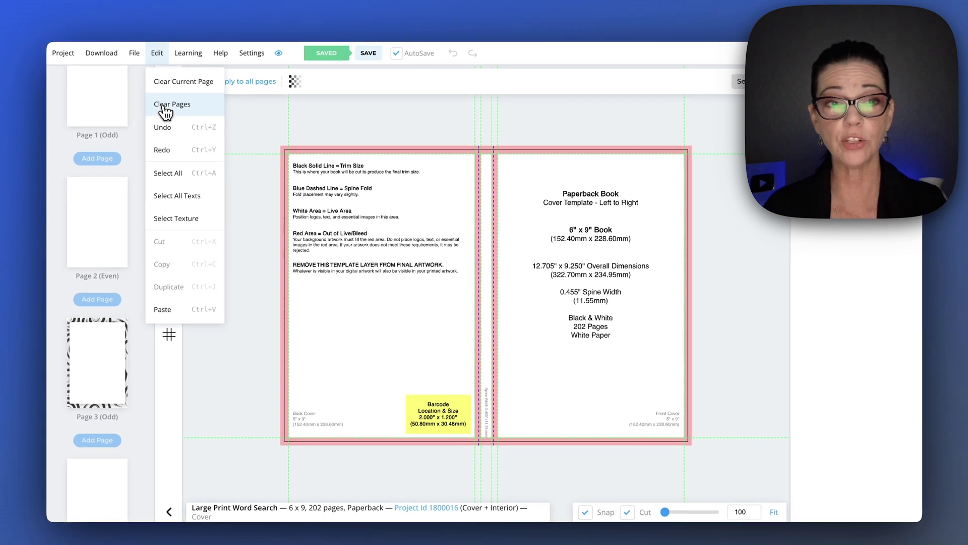
- Clear all content from every page and confirm the wipe
left_click(166, 105)
left_click(91, 106)
left_click(865, 485)
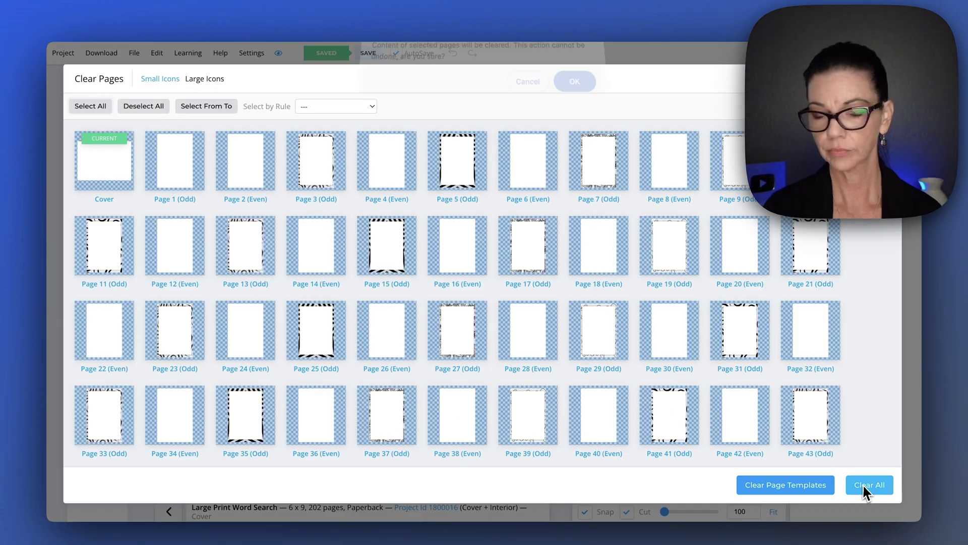
left_click(574, 85)
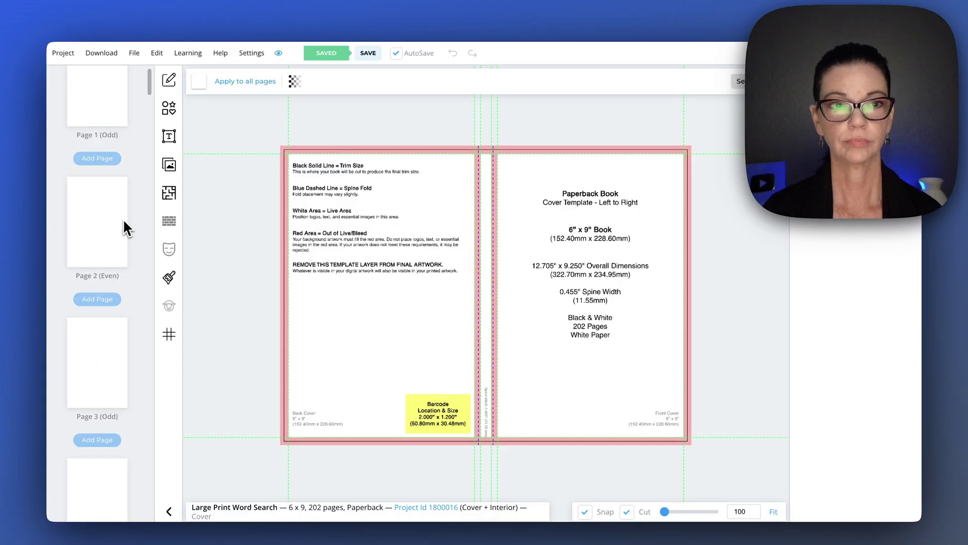
- Set the word search backgrounds uploads folder as the page template
left_click(169, 165)
right_click(274, 195)
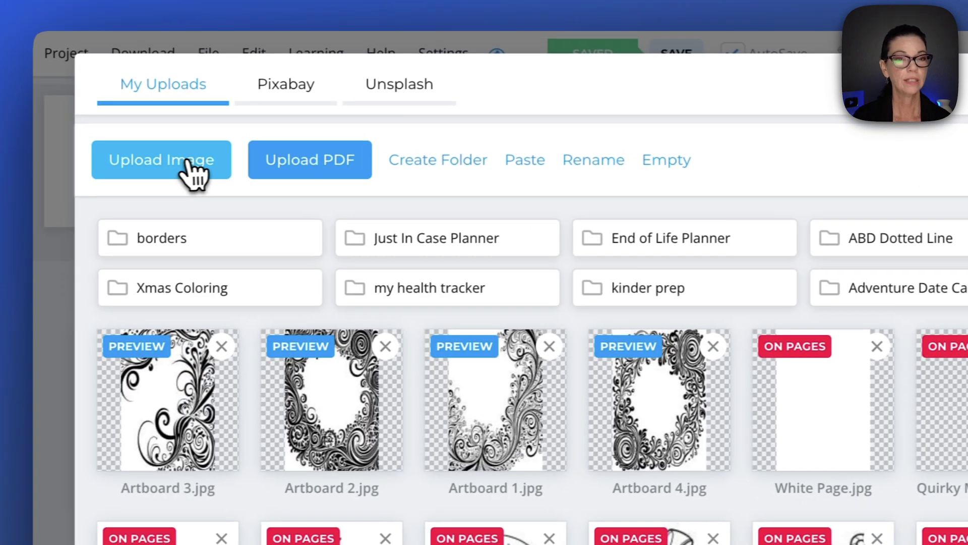
left_click(317, 167)
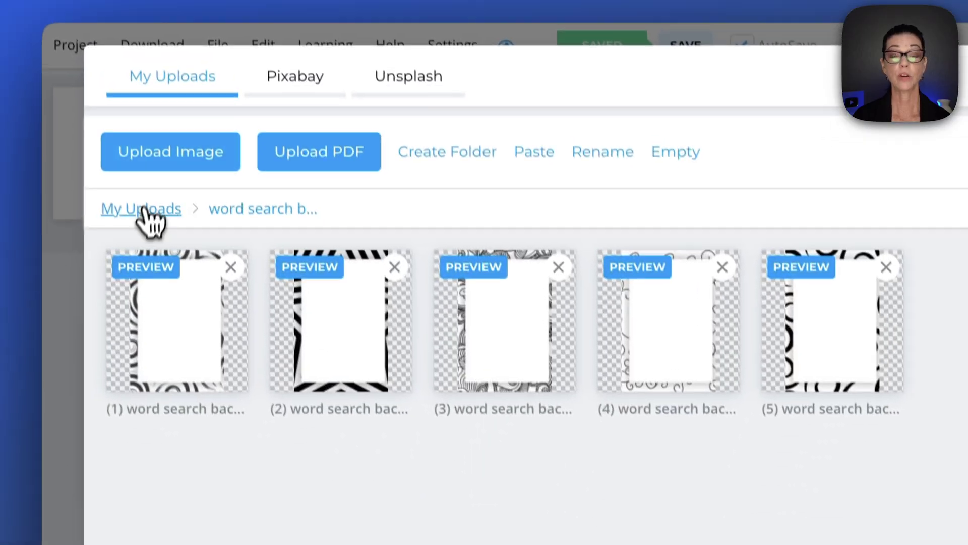
left_click(146, 209)
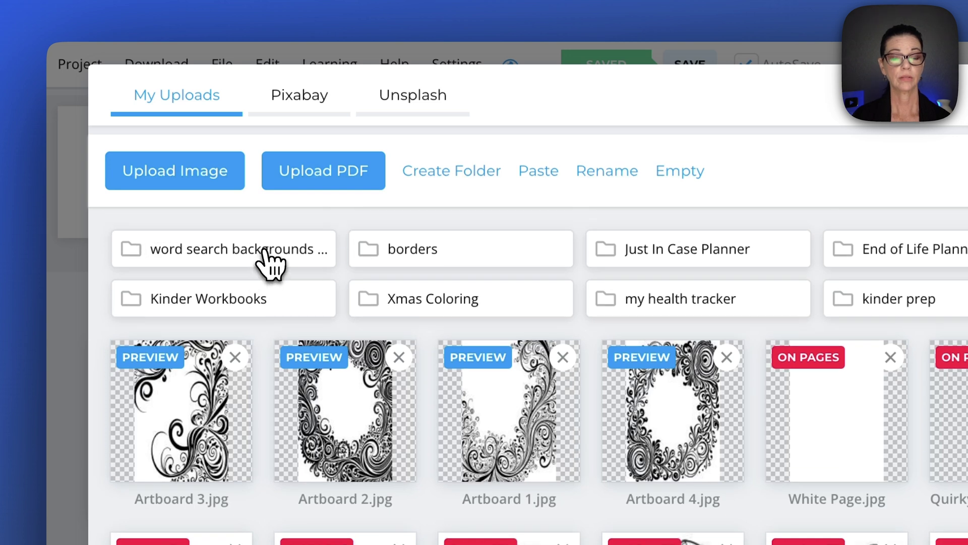
right_click(270, 262)
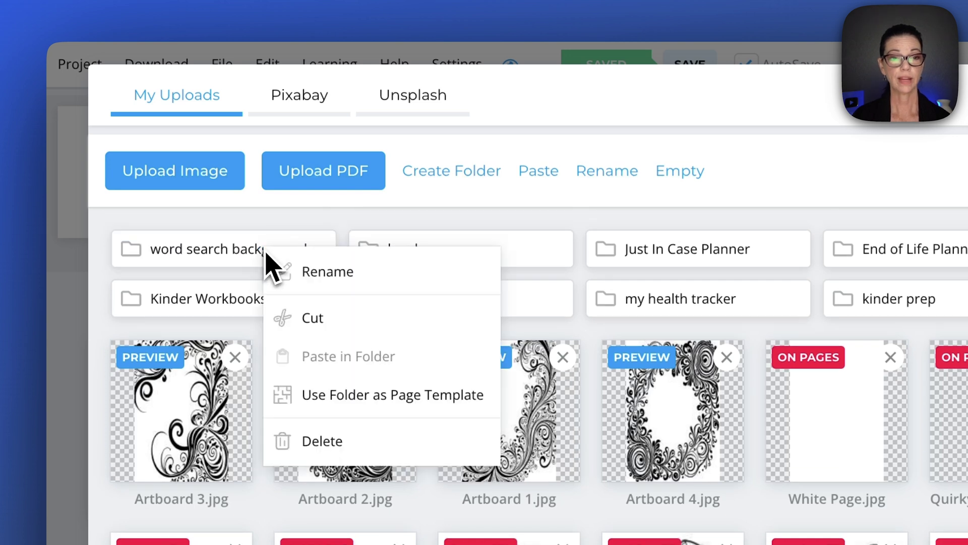
left_click(339, 396)
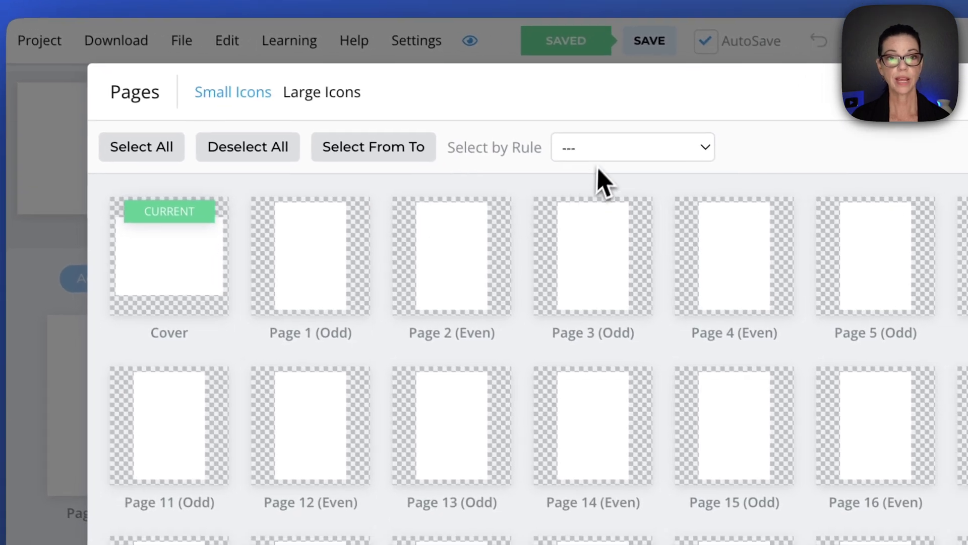
left_click(648, 174)
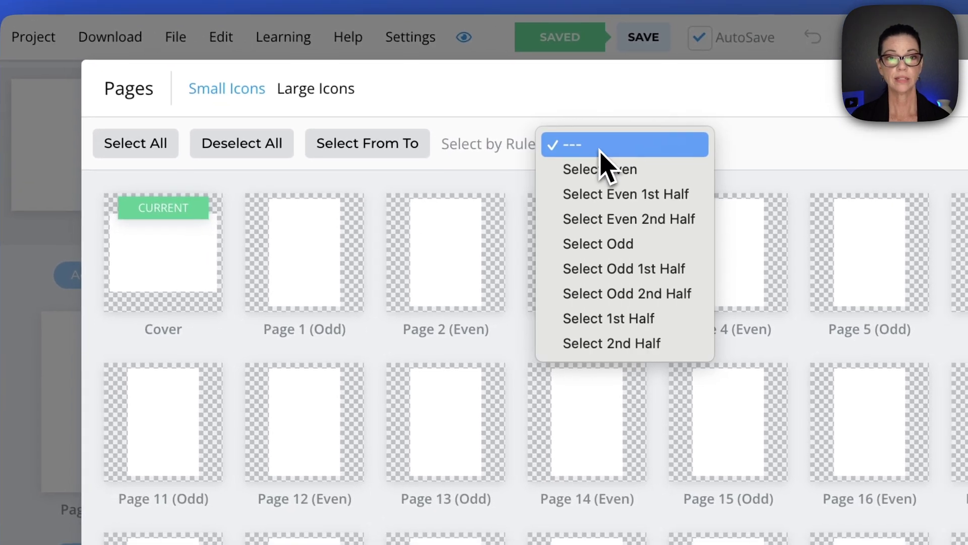
- Select the odd pages of the first half, leaving out Page 1
left_click(605, 269)
left_click(314, 257)
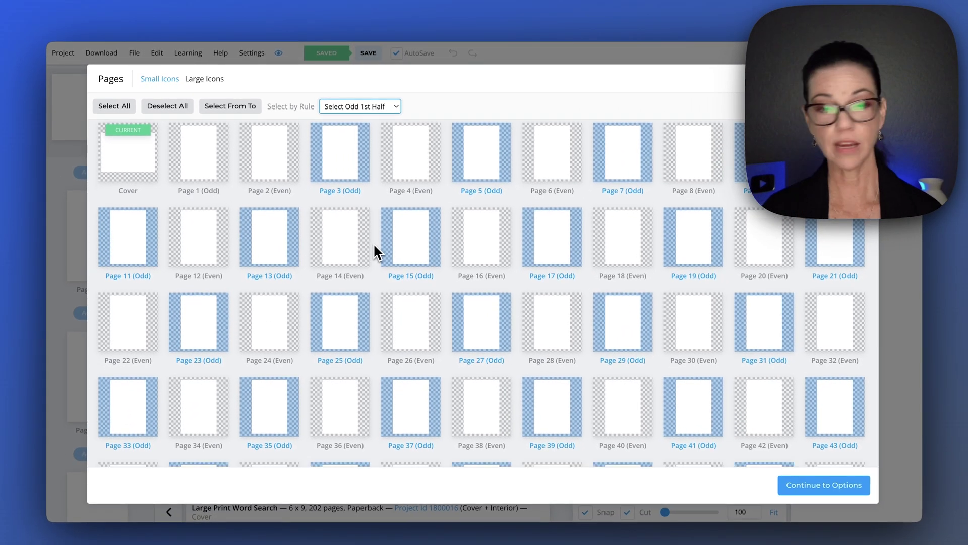
scroll(374, 246, "down", 12)
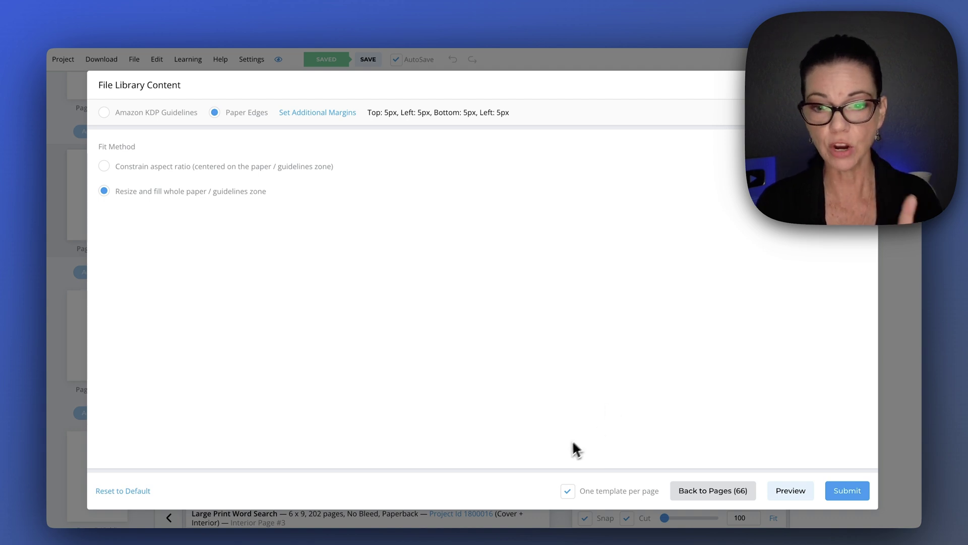
- Turn off One template per page and apply the swirl borders to the chosen pages
left_click(567, 491)
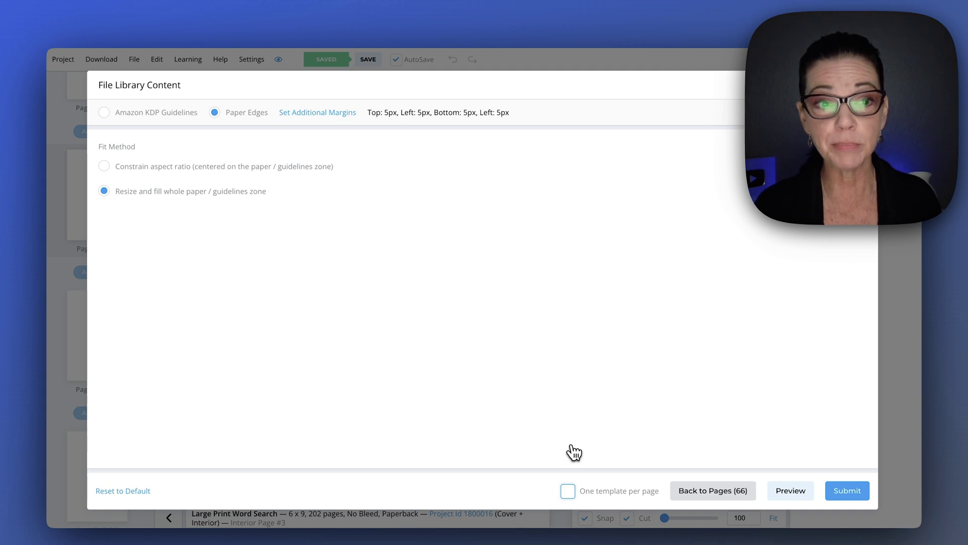
key("Return")
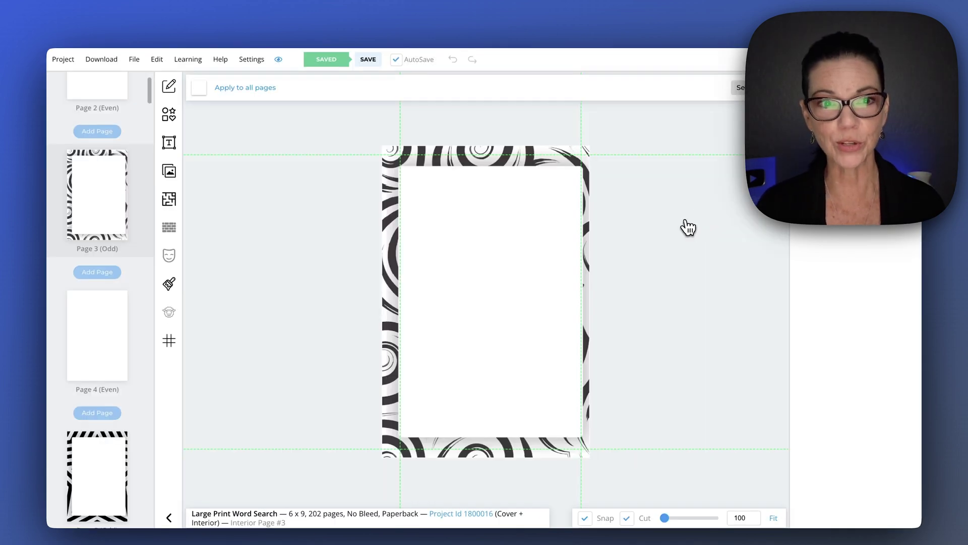
- Pick Words Search Standard from the interior templates library
left_click(171, 201)
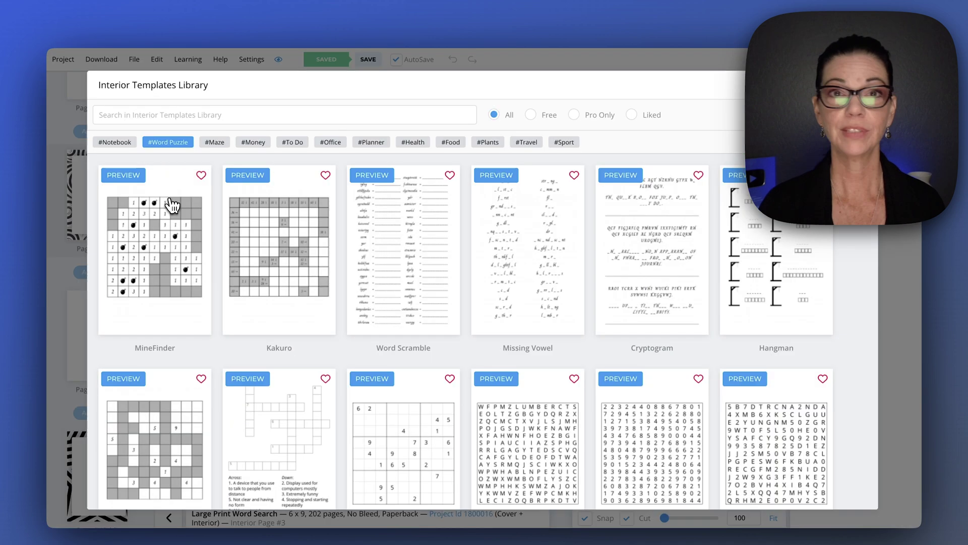
scroll(527, 388, "down", 3)
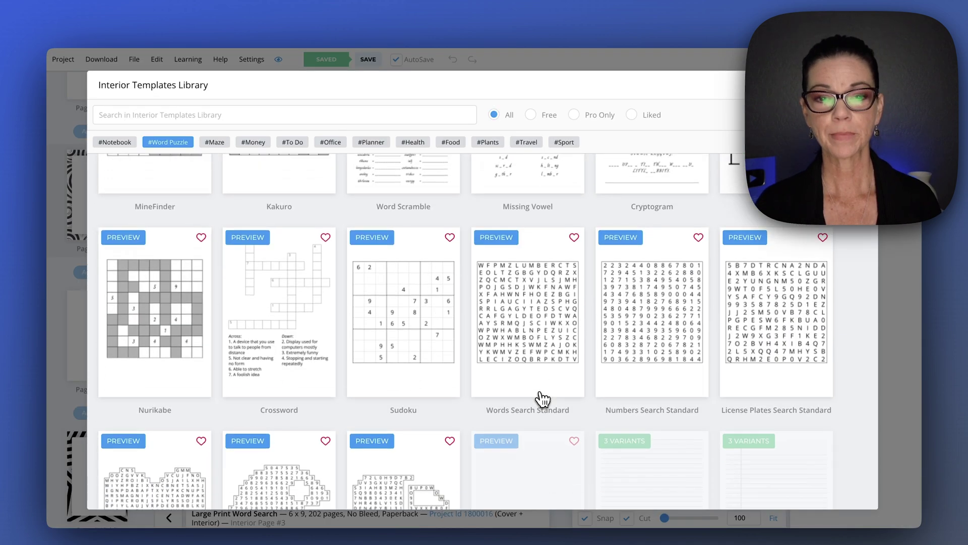
left_click(524, 318)
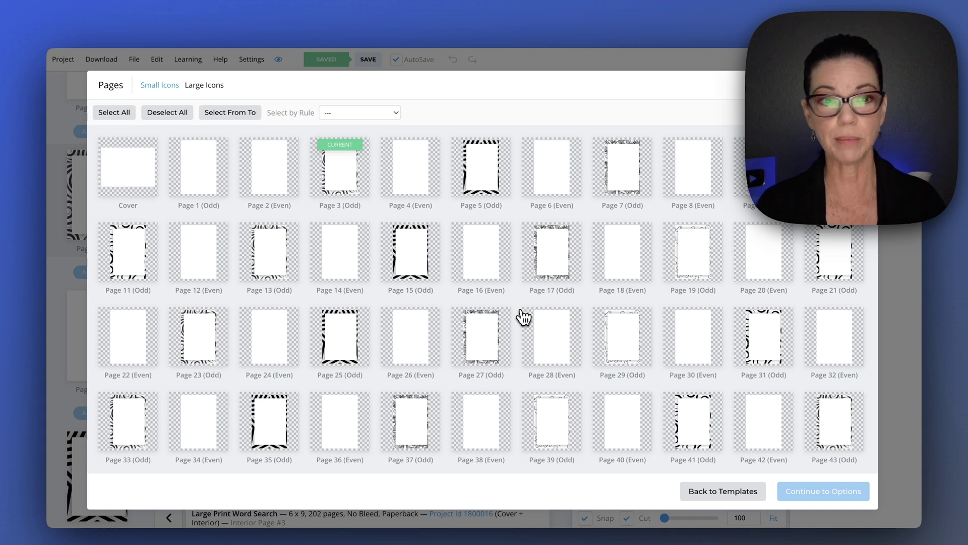
- Select the first-half odd pages plus Page 133 to hold the word search puzzles
left_click(348, 114)
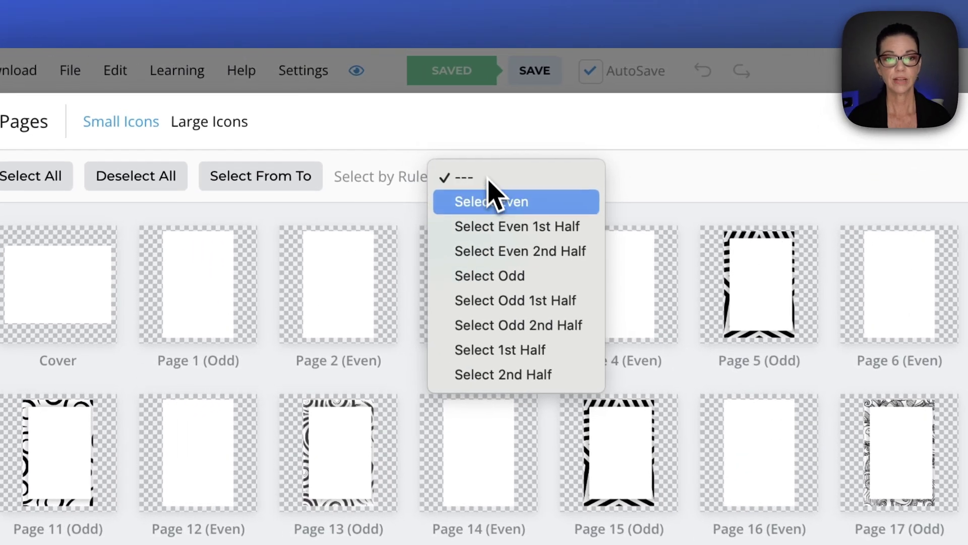
left_click(515, 302)
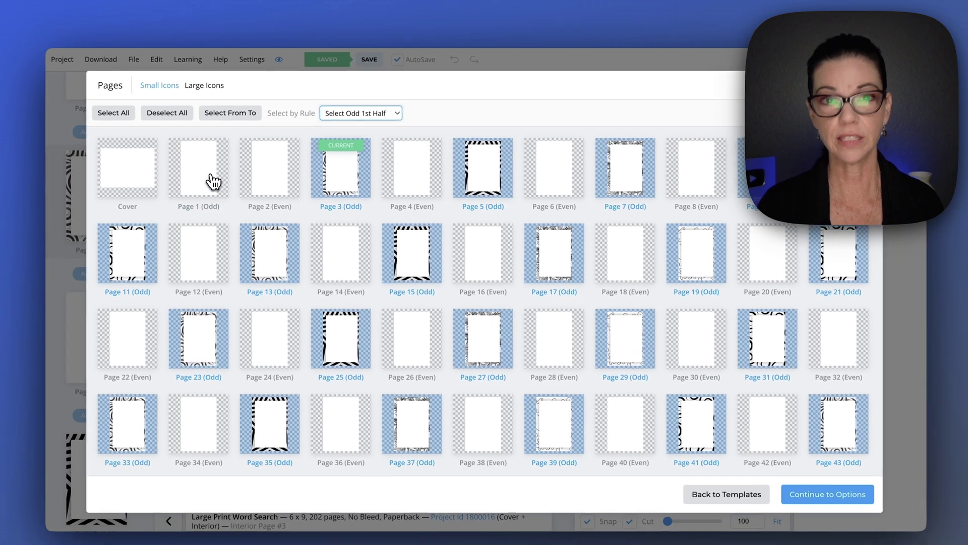
scroll(210, 182, "down", 5)
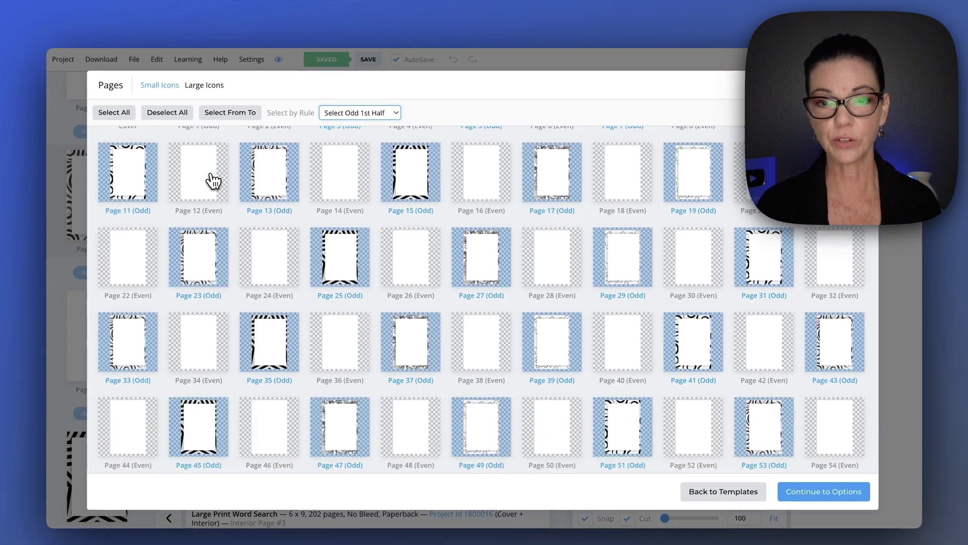
scroll(214, 180, "down", 13)
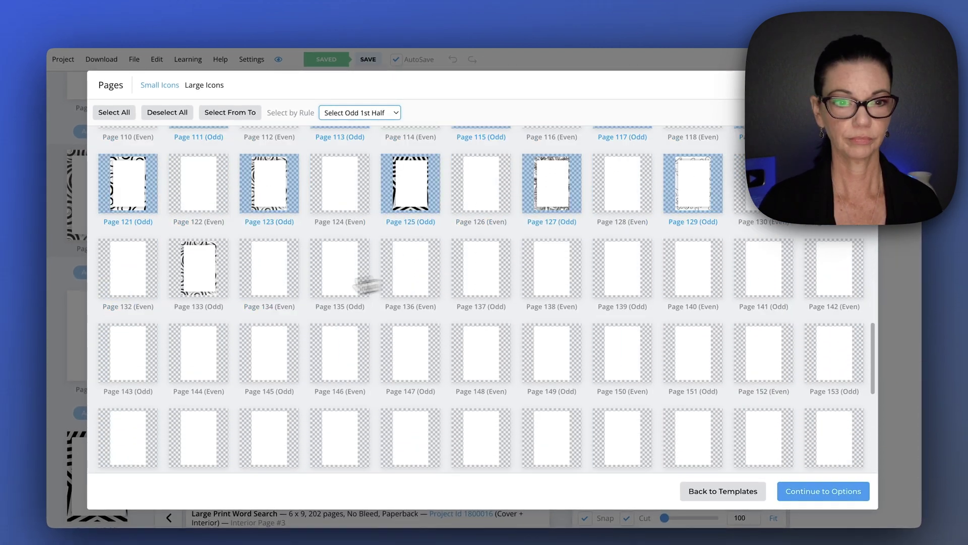
left_click(203, 272)
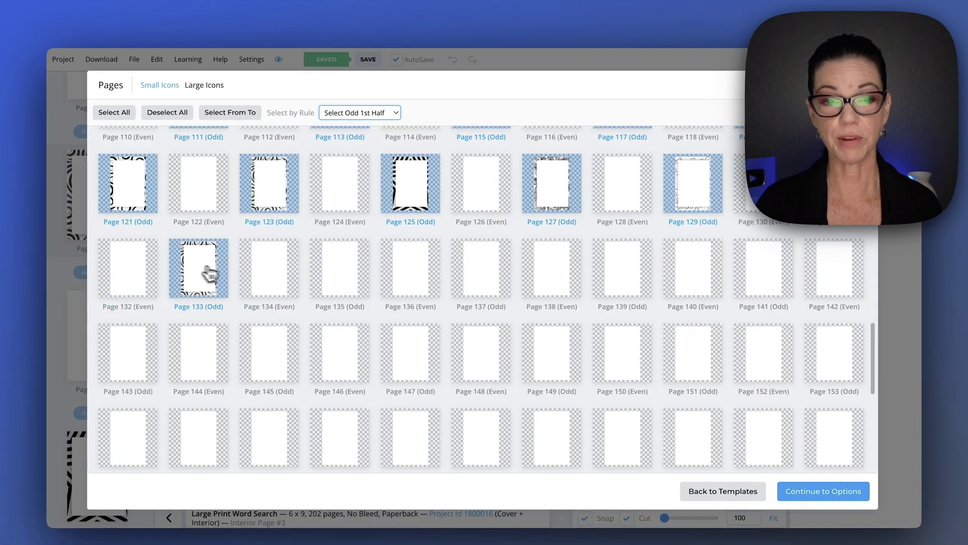
left_click(813, 498)
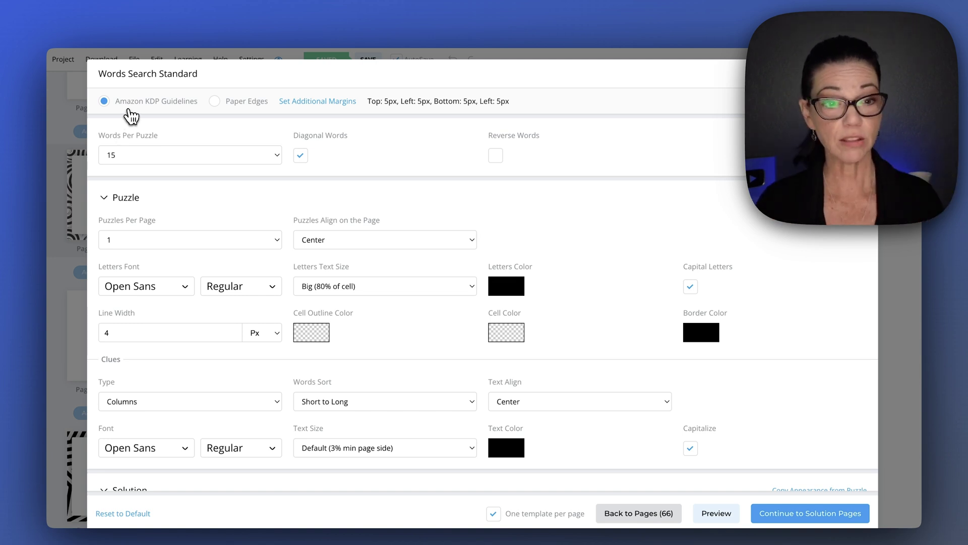
- Keep puzzle letters at Big (80% of cell) and use each list's first line as the title
scroll(663, 218, "down", 3)
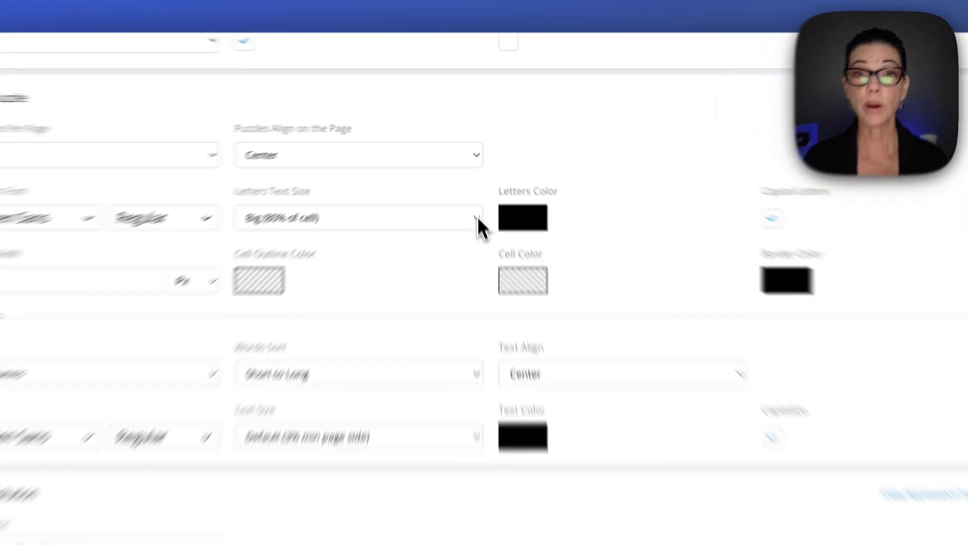
left_click(473, 185)
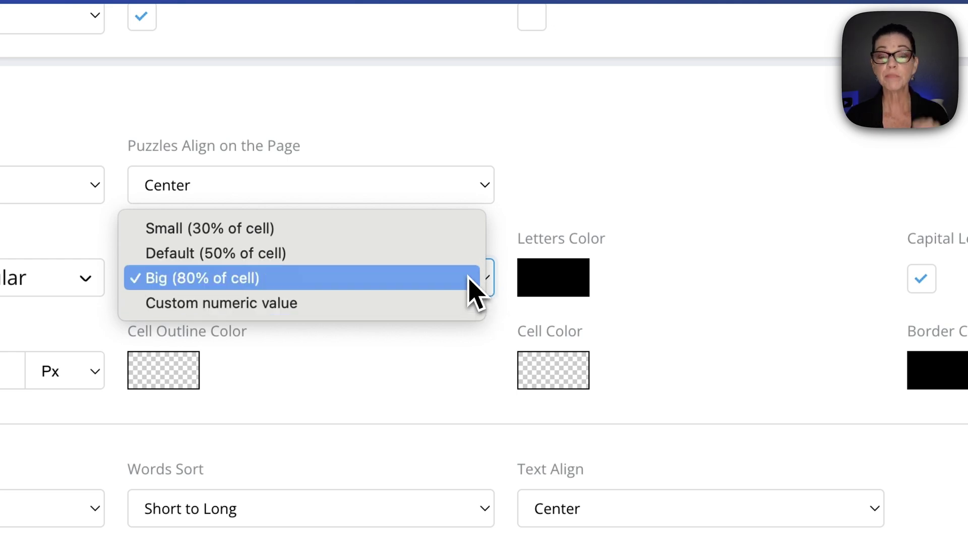
left_click(470, 278)
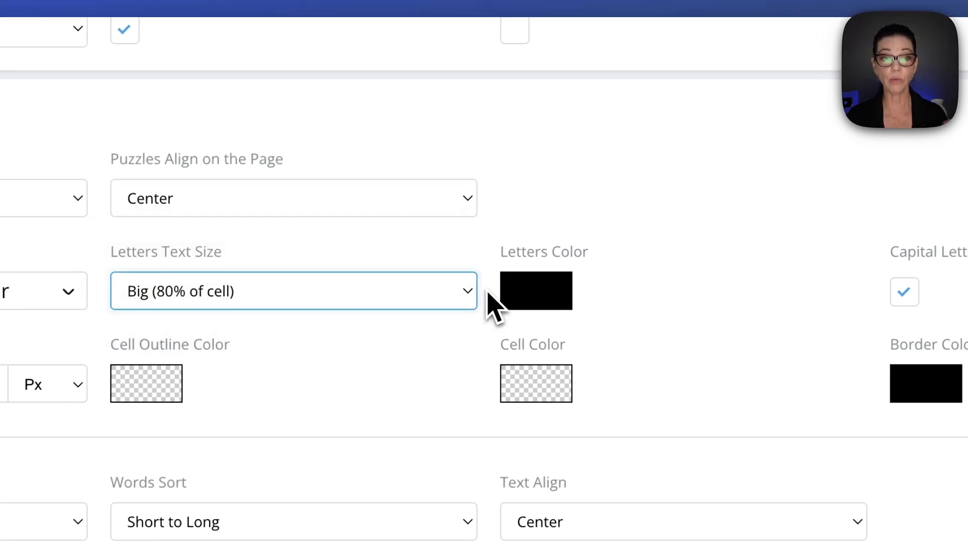
scroll(485, 300, "down", 10)
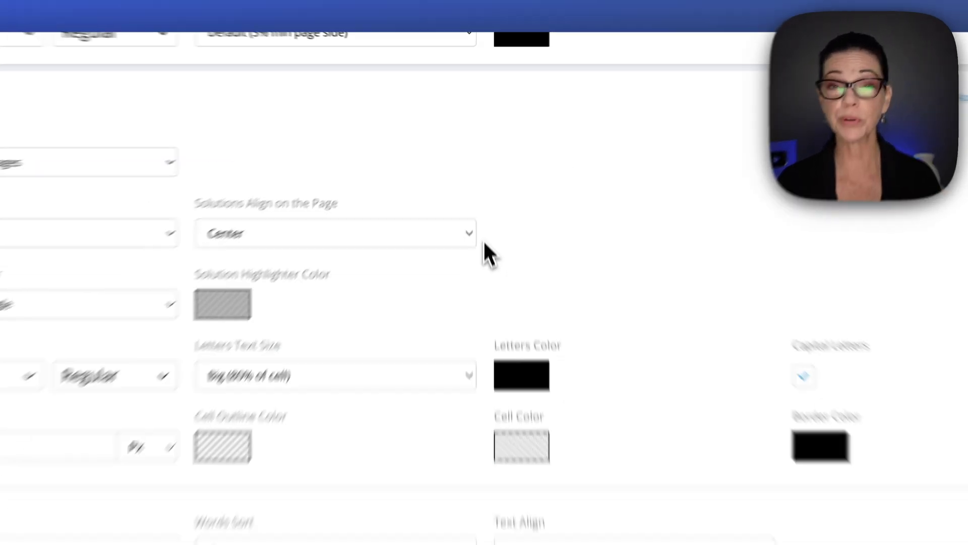
scroll(481, 183, "up", 1)
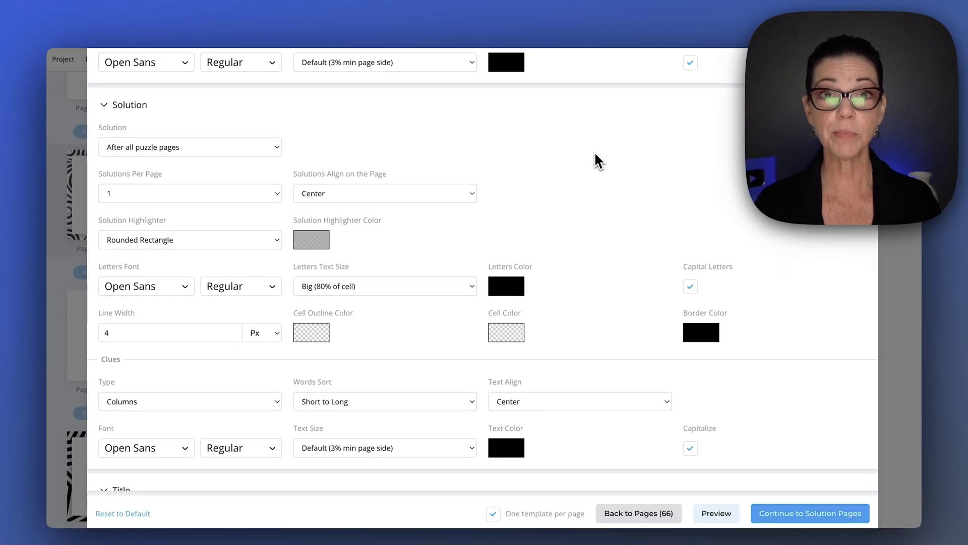
scroll(597, 161, "down", 1)
scroll(596, 154, "down", 6)
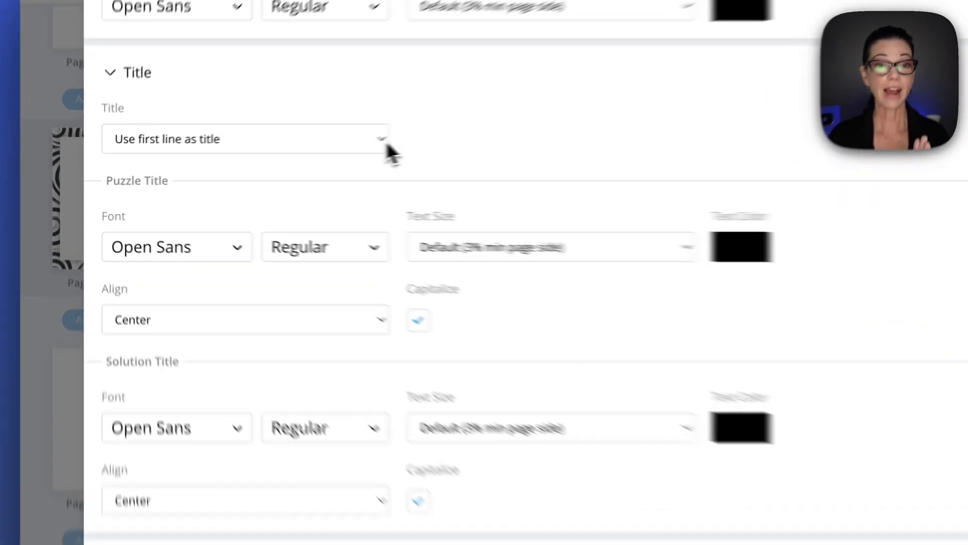
left_click(278, 157)
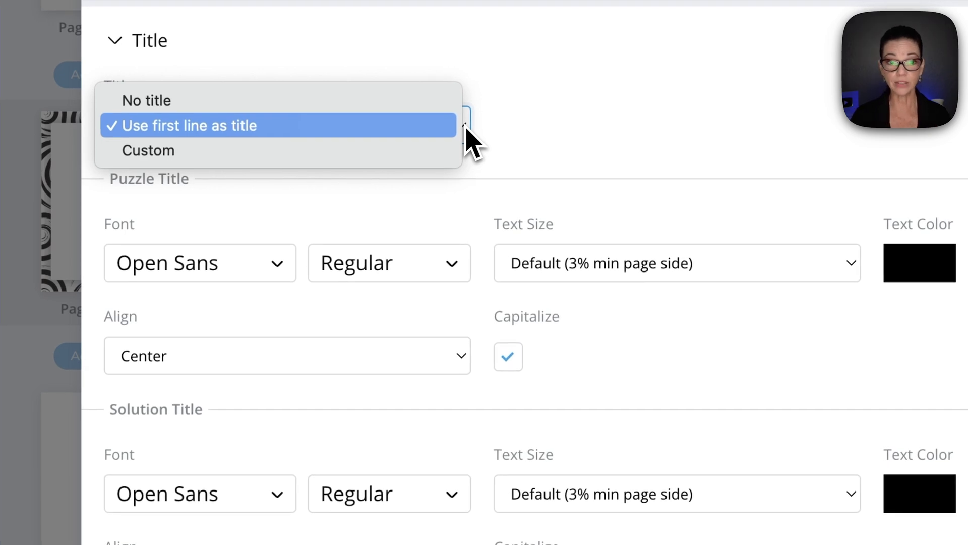
left_click(466, 135)
- Load the Small Things CSV word list and turn off One template per page
scroll(639, 141, "down", 2)
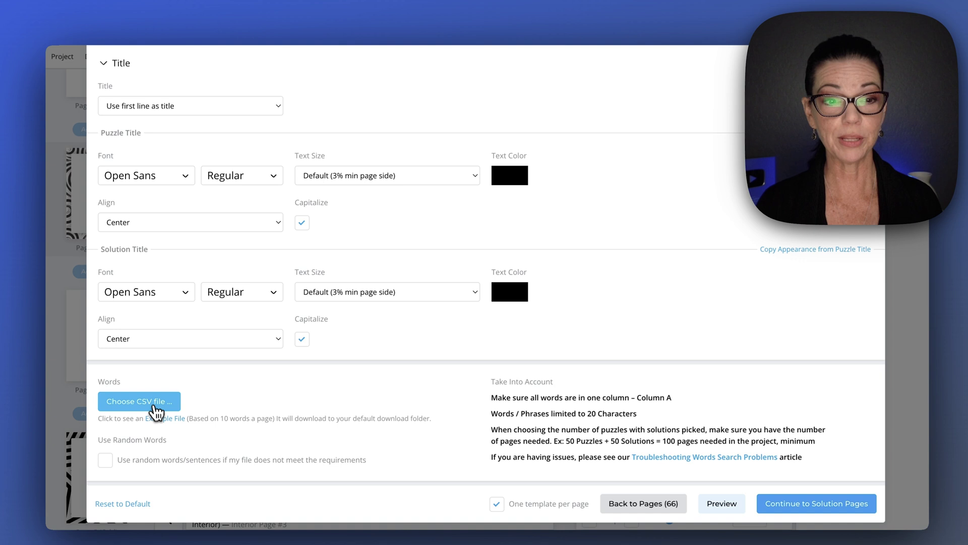
left_click(157, 413)
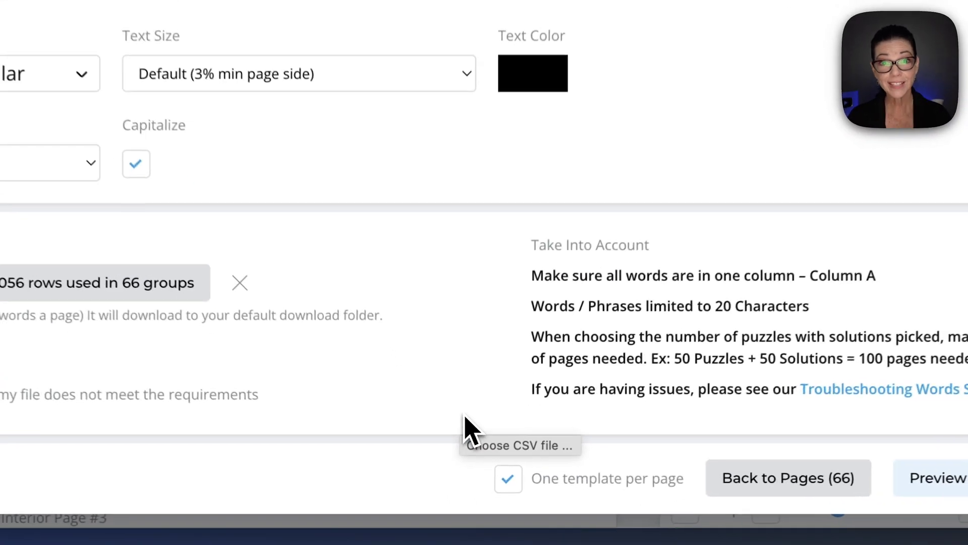
left_click(508, 479)
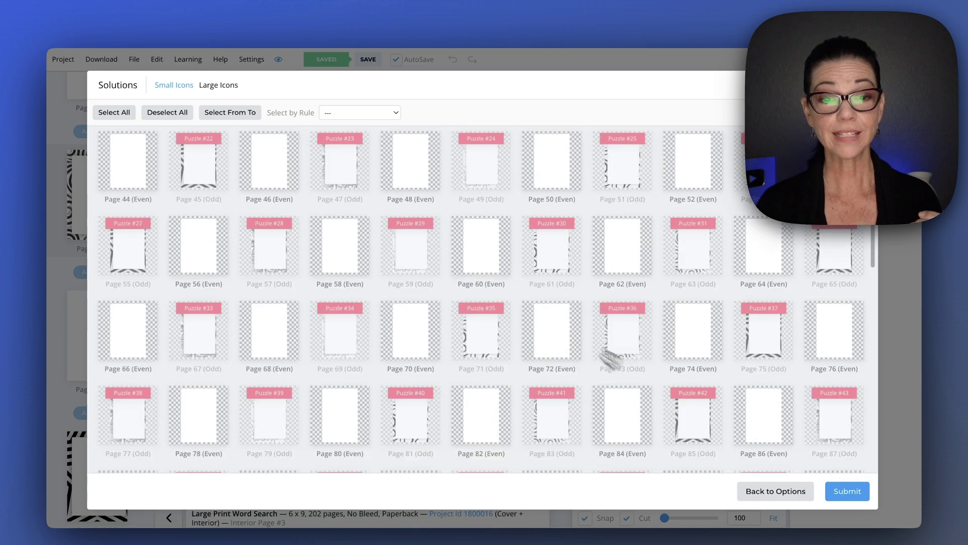
- Map Solutions #1–#66 to the page range 135 through 200, leaving pages 201 and 202 empty
scroll(555, 319, "down", 10)
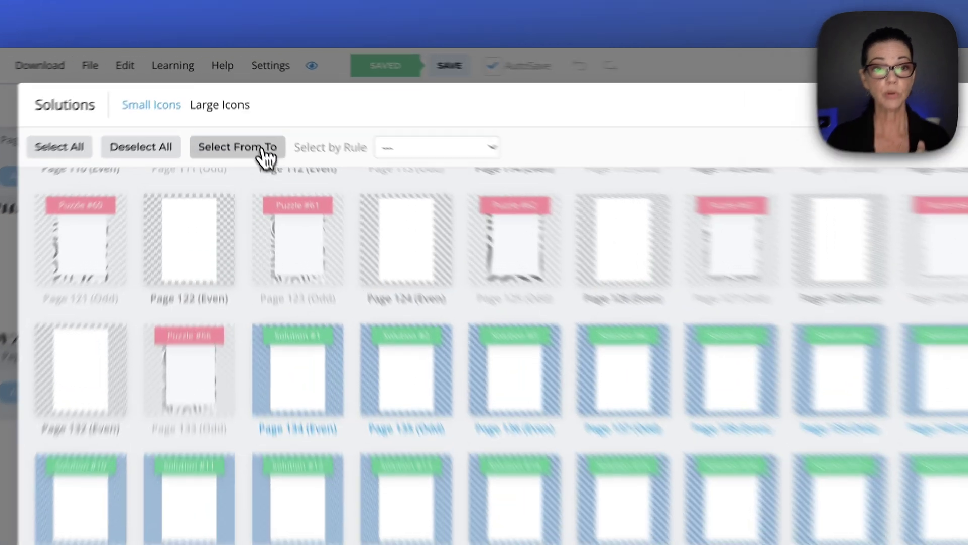
left_click(230, 112)
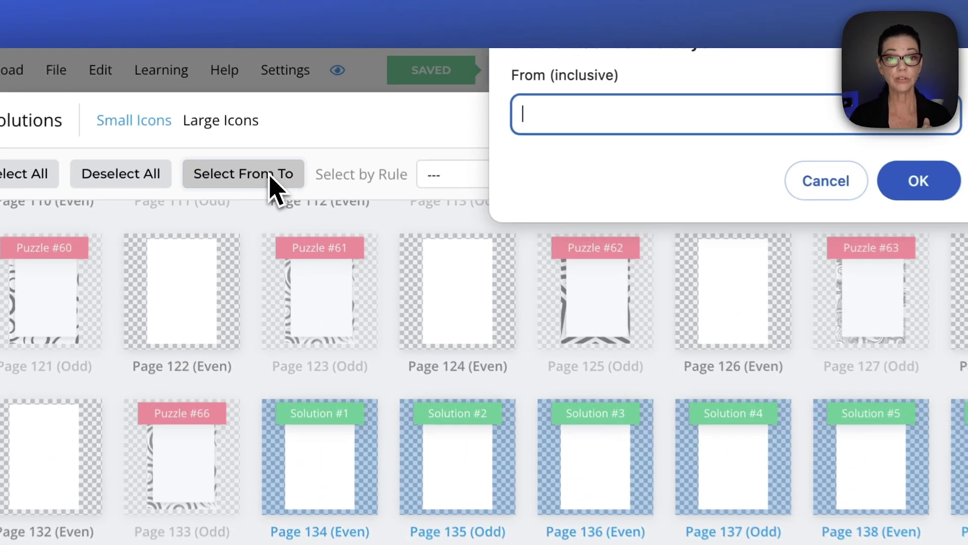
type("1")
type("3")
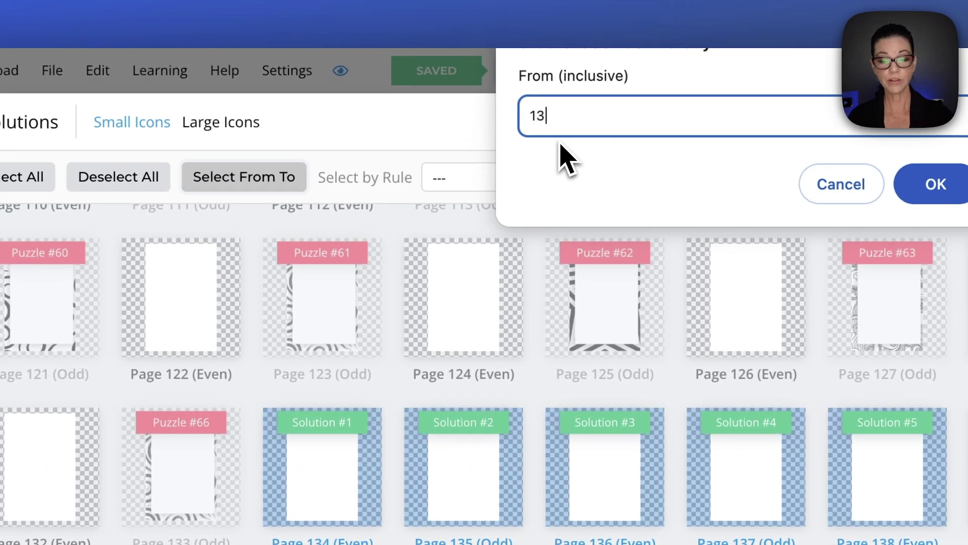
type("5")
left_click(903, 186)
type("200")
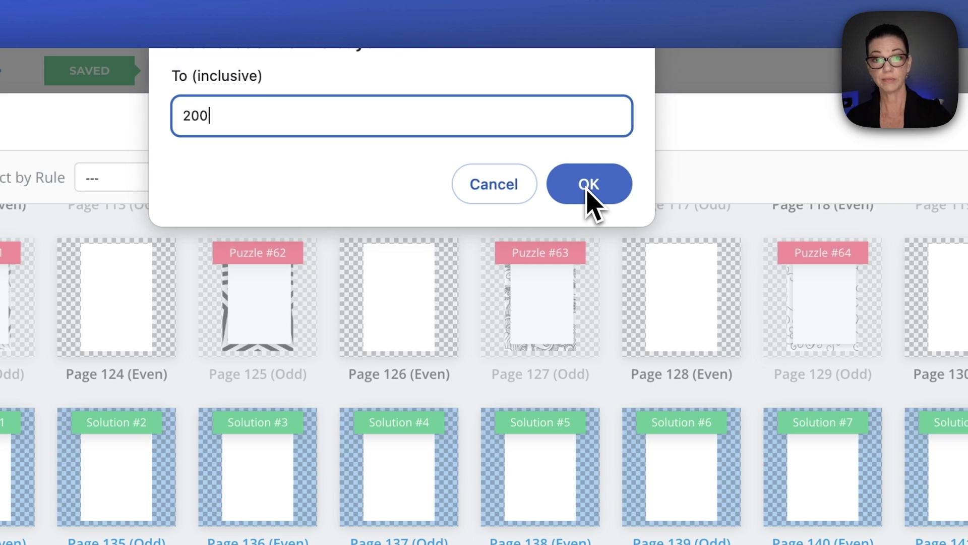
left_click(588, 184)
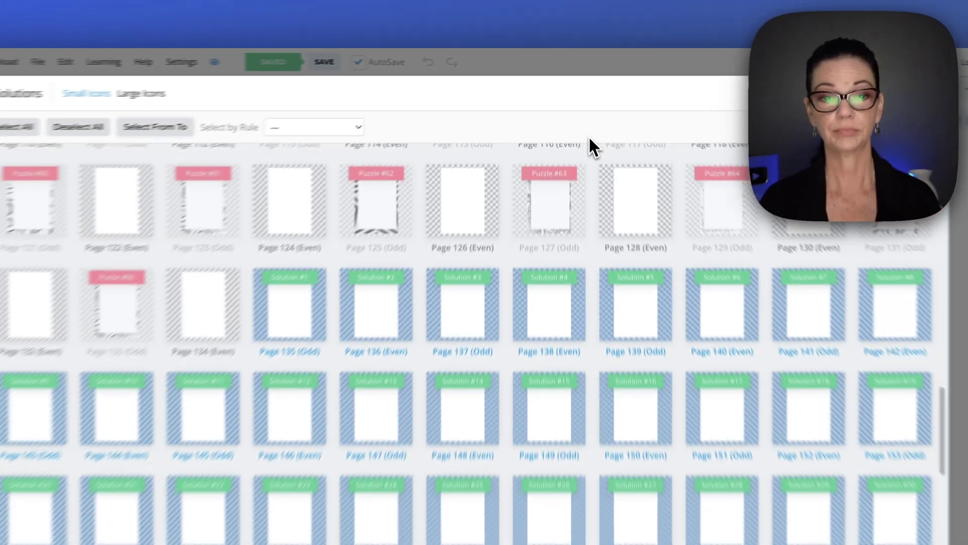
scroll(586, 255, "down", 10)
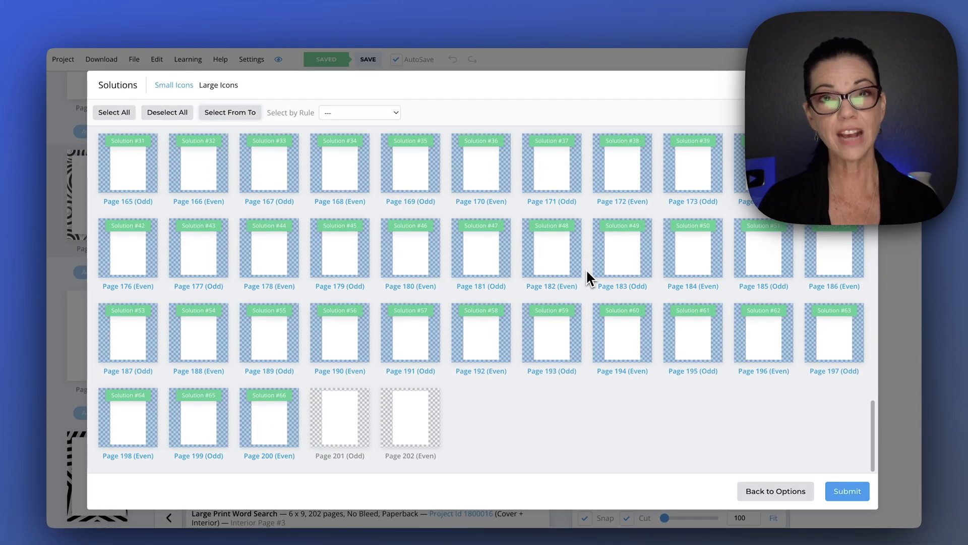
left_click(851, 492)
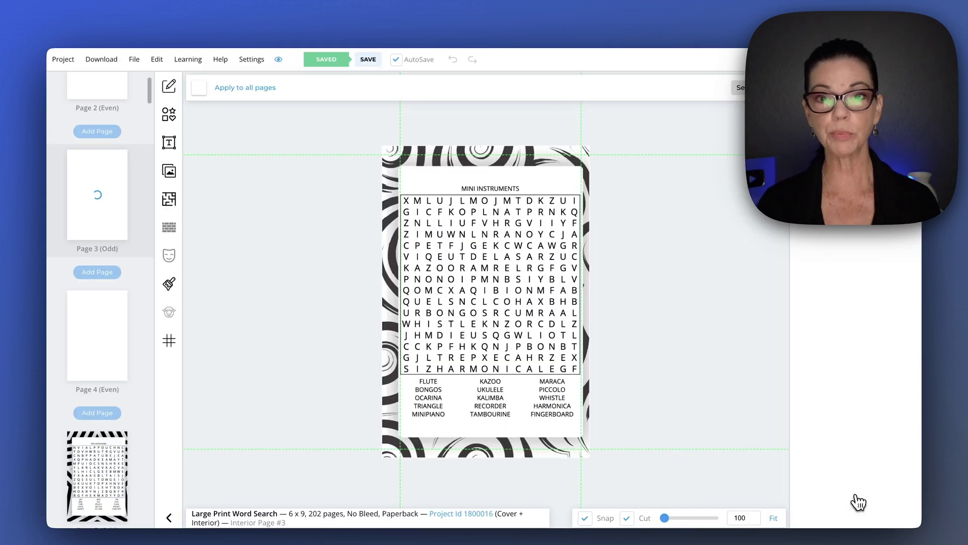
- Open the cover spread for editing and bring up the shapes collection
scroll(101, 151, "up", 5)
left_click(101, 144)
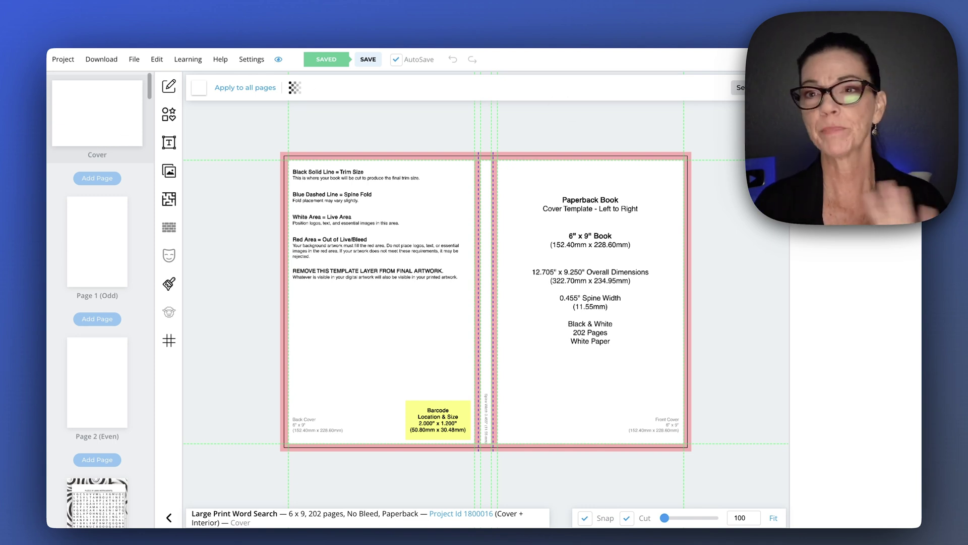
key("super+t")
type("kit")
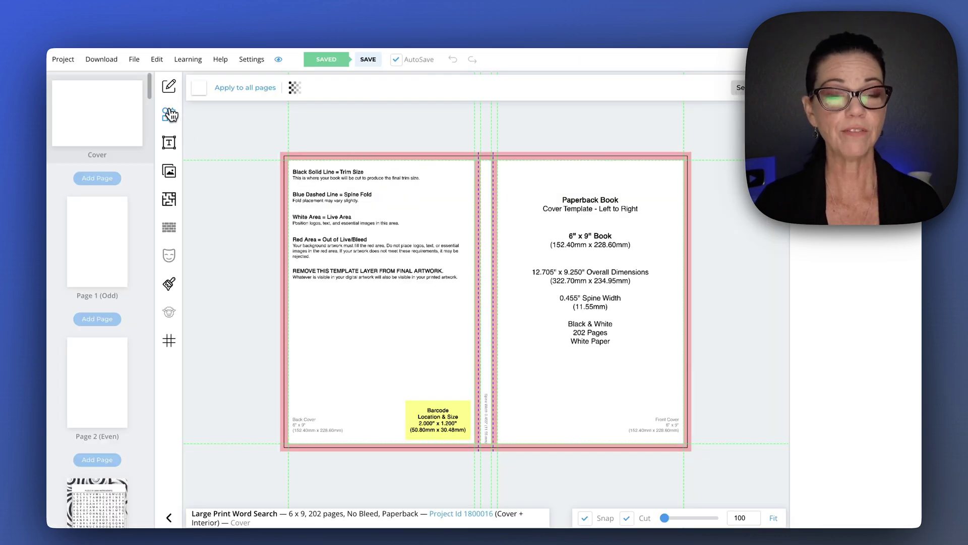
left_click(169, 114)
- Add a rectangle stretched across the entire cover as the yellow background
left_click(204, 126)
left_click_drag(580, 274, 444, 180)
left_click_drag(528, 234, 833, 435)
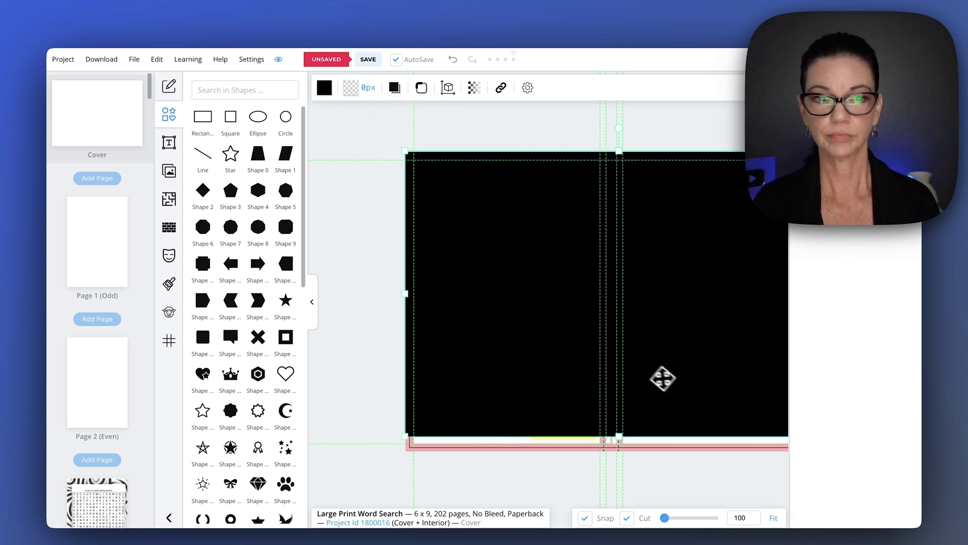
left_click(312, 301)
left_click_drag(491, 435, 490, 461)
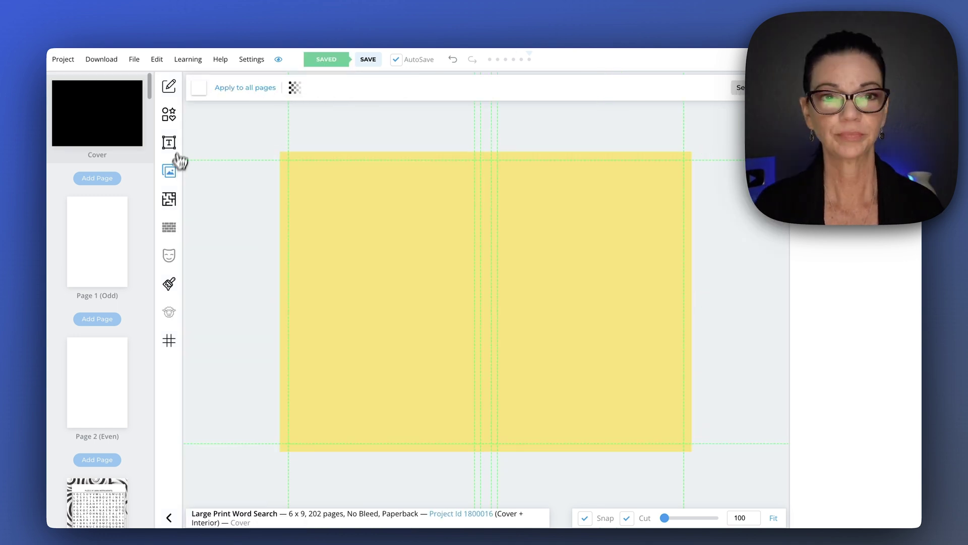
- Place and enlarge the uploaded little words image at the top of the cover
left_click(169, 170)
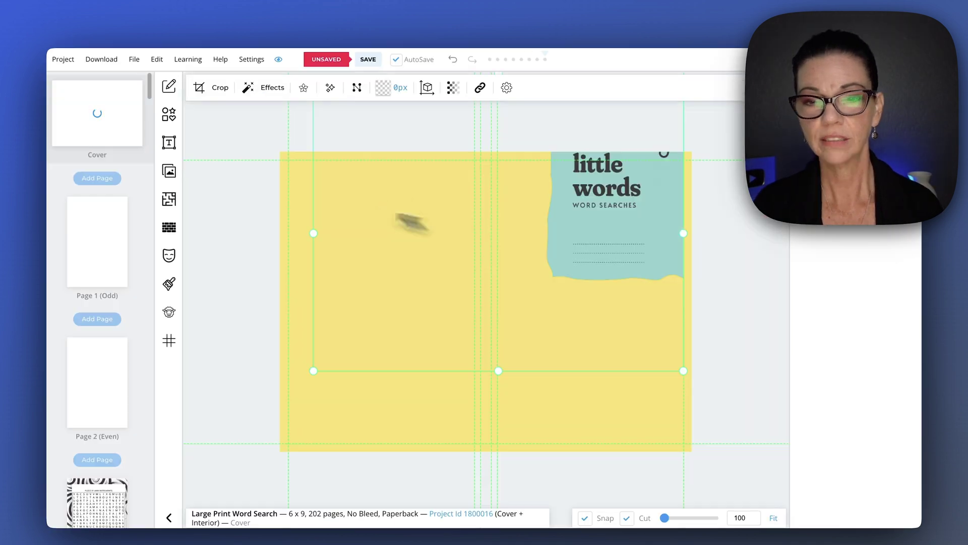
left_click_drag(614, 206, 622, 274)
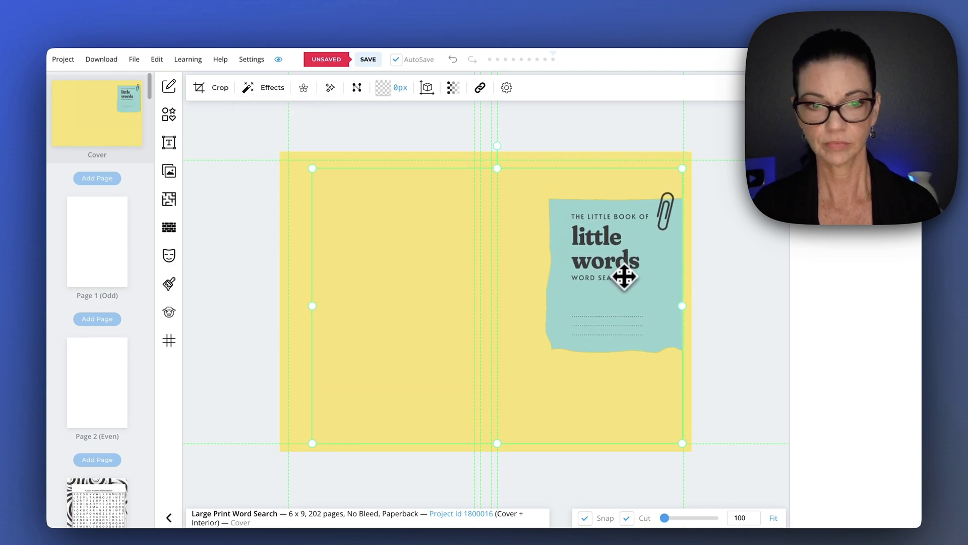
left_click_drag(333, 439, 268, 467)
left_click_drag(599, 320, 605, 292)
- Paste a large word-search grid onto the cover and position it
key("ctrl+v")
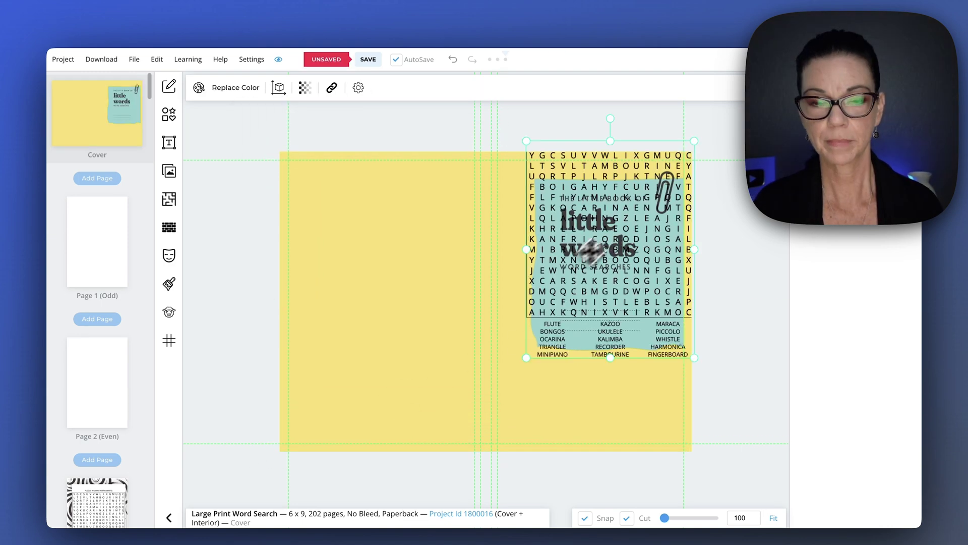
left_click_drag(391, 456, 330, 497)
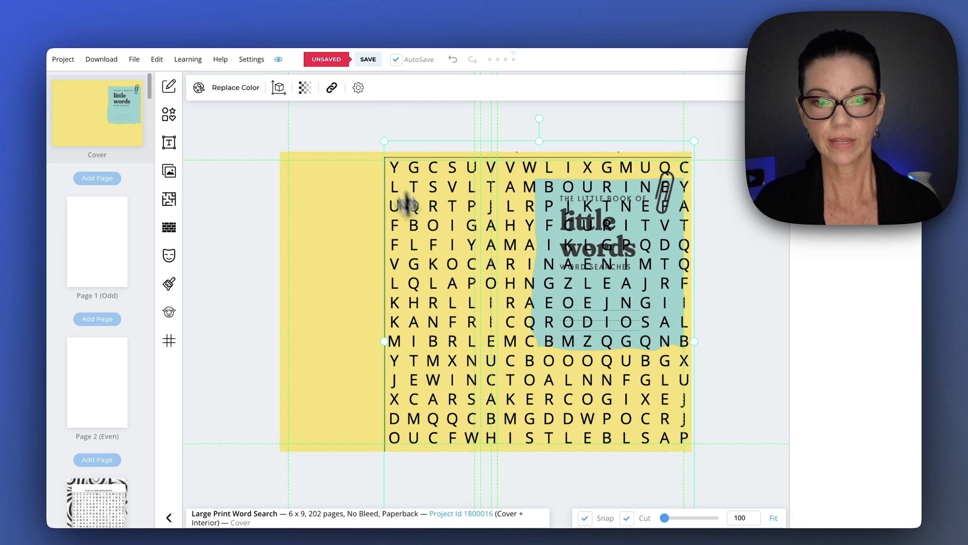
left_click_drag(408, 205, 407, 188)
left_click_drag(430, 266, 430, 274)
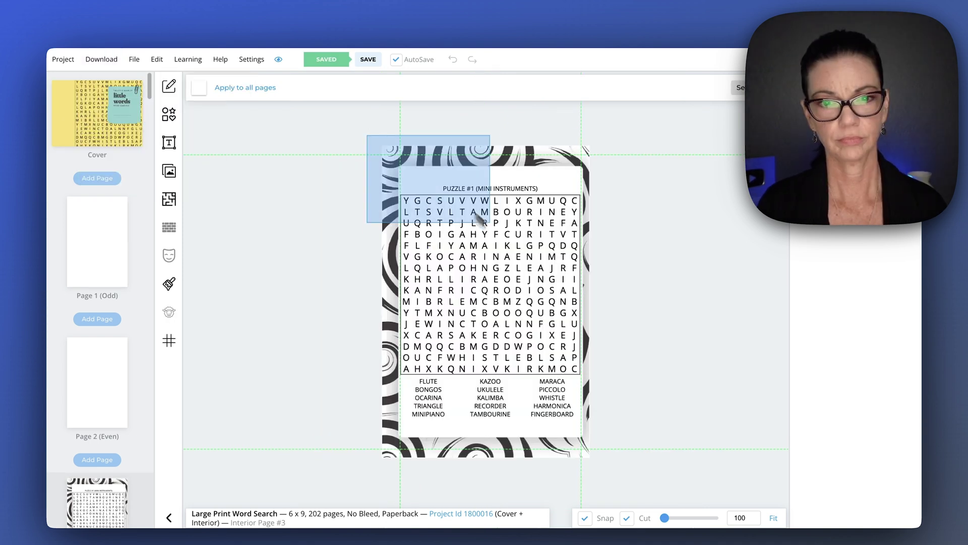
- Copy the Puzzle #2 page onto the back cover, shrunk and tilted beside the first puzzle image
left_click(500, 233)
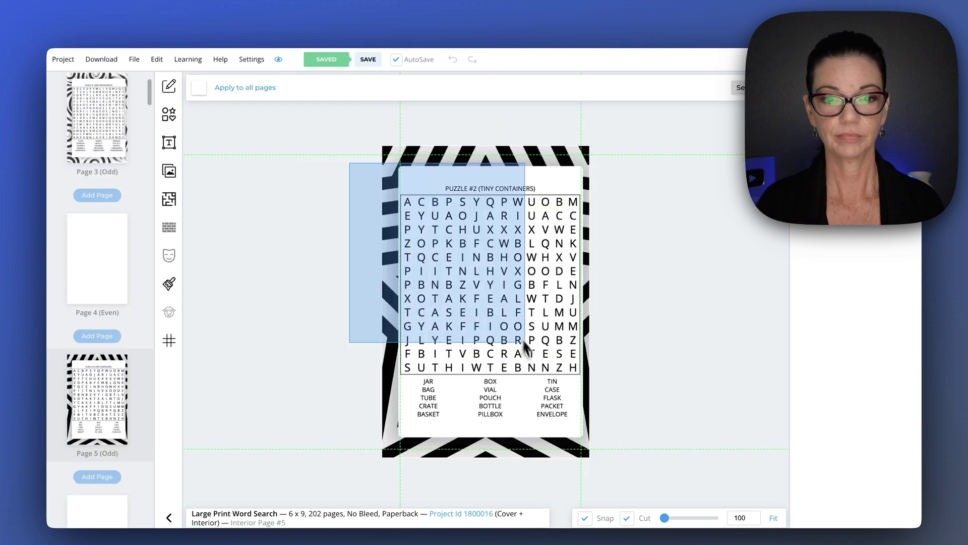
left_click(519, 347)
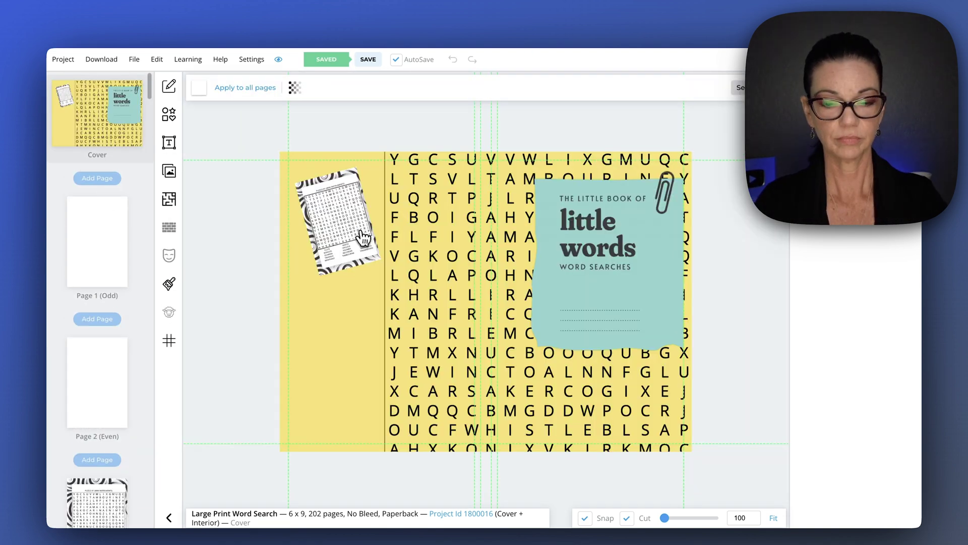
key("ctrl+v")
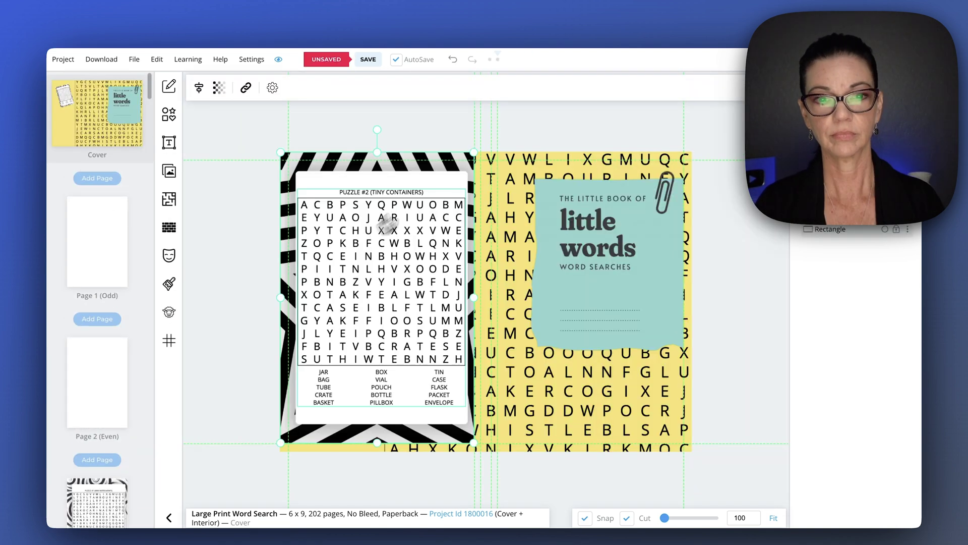
left_click_drag(427, 223, 314, 323)
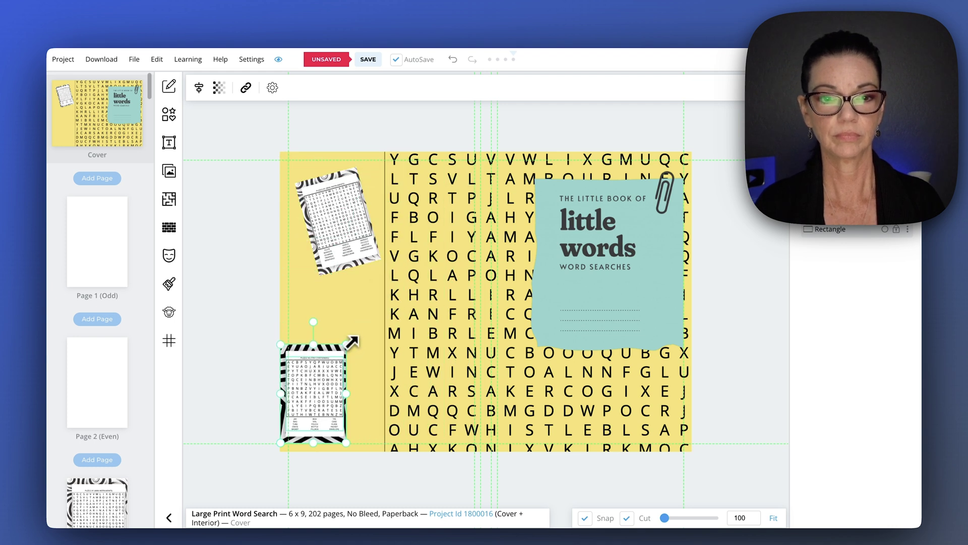
left_click_drag(308, 398, 328, 276)
left_click_drag(333, 214, 348, 215)
left_click(231, 307)
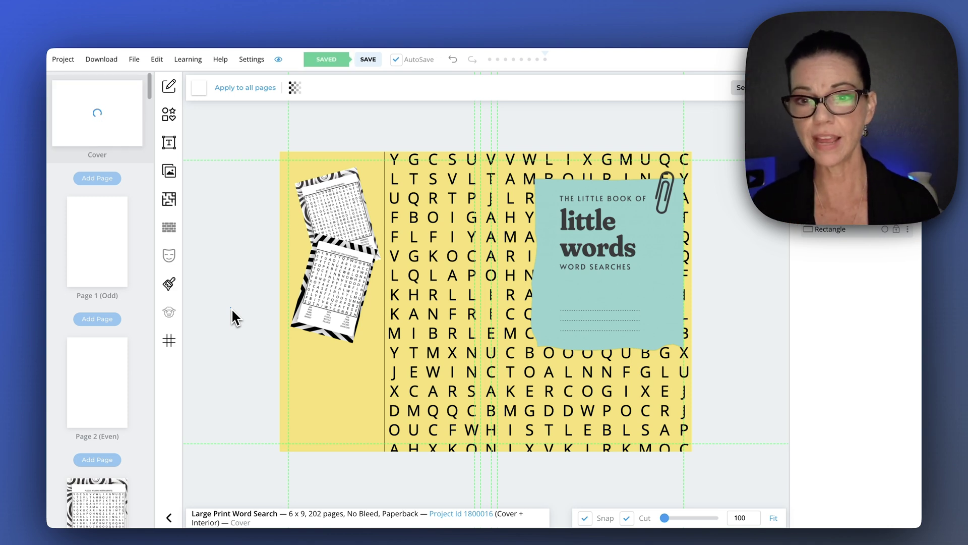
left_click(125, 259)
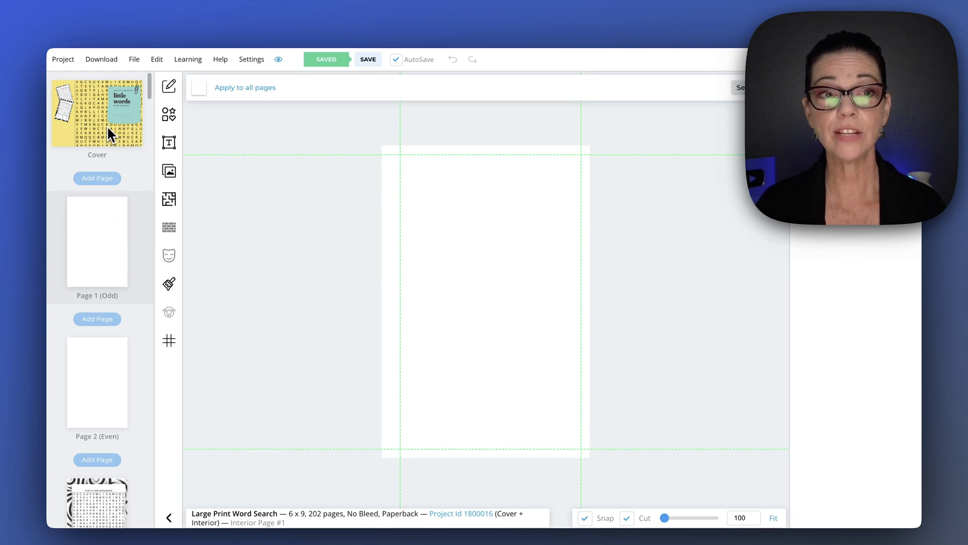
- Put the little words label on Page 1 with a 'This book belongs to' text line above the dotted lines
left_click(140, 132)
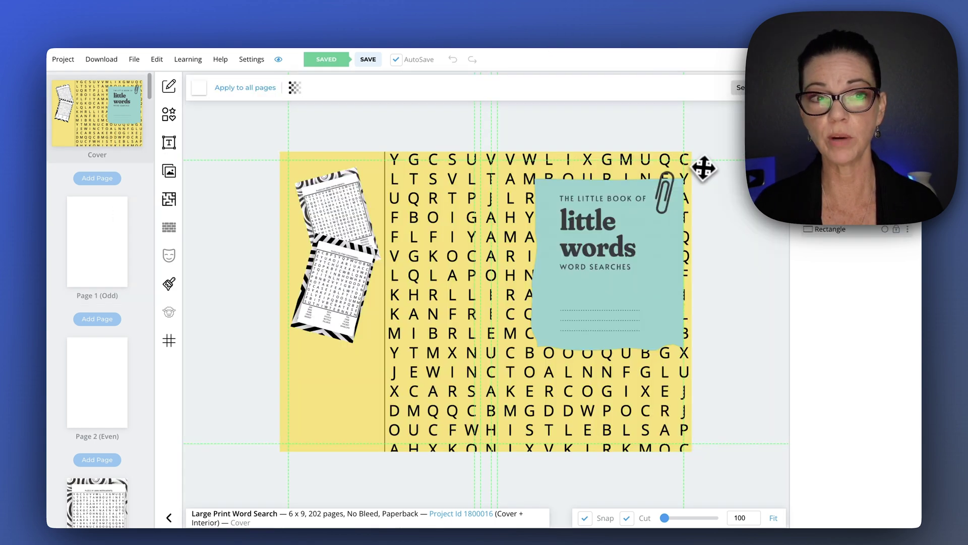
left_click(619, 257)
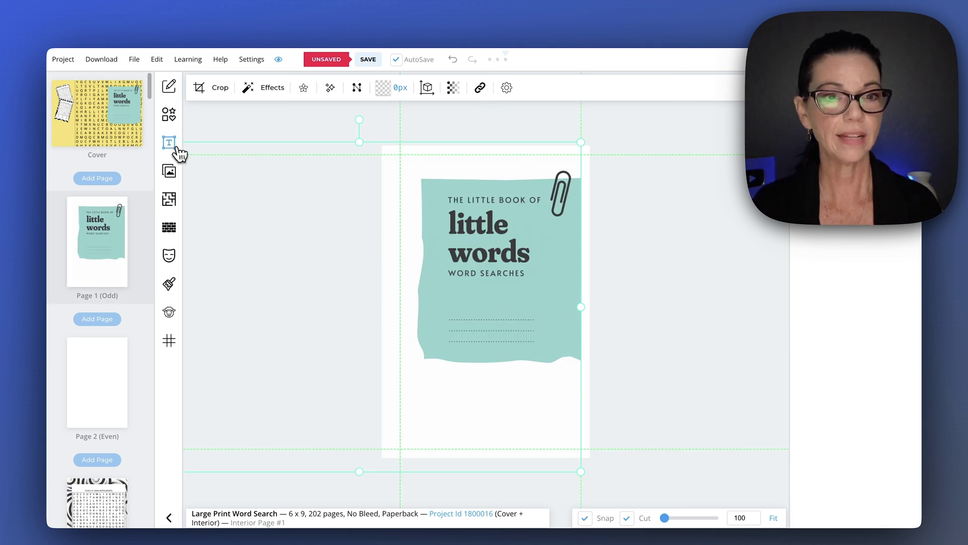
left_click(178, 147)
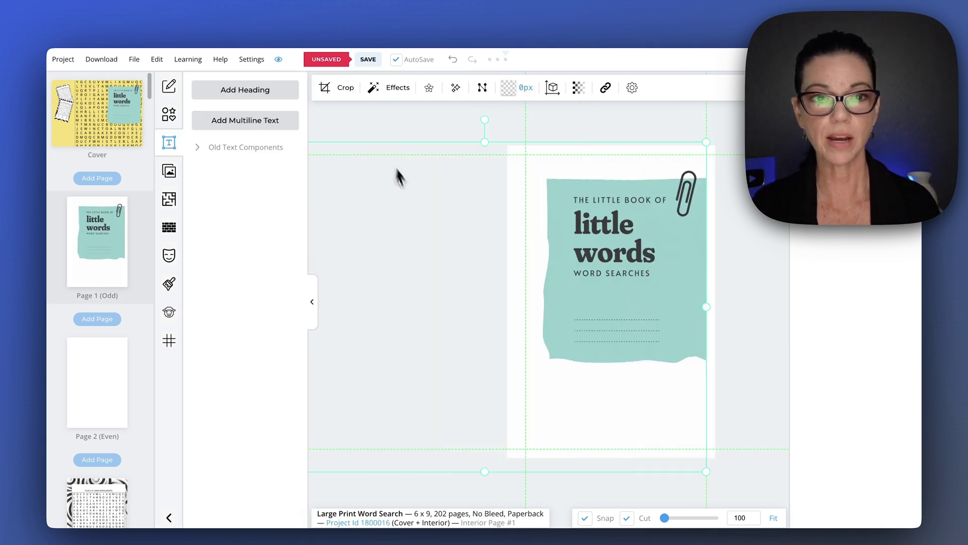
left_click(247, 99)
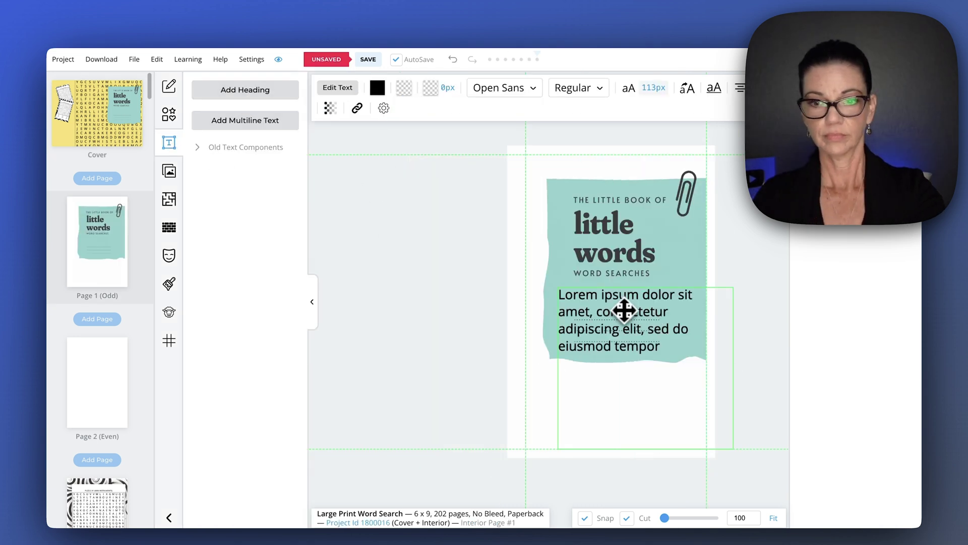
type("This book belongs to")
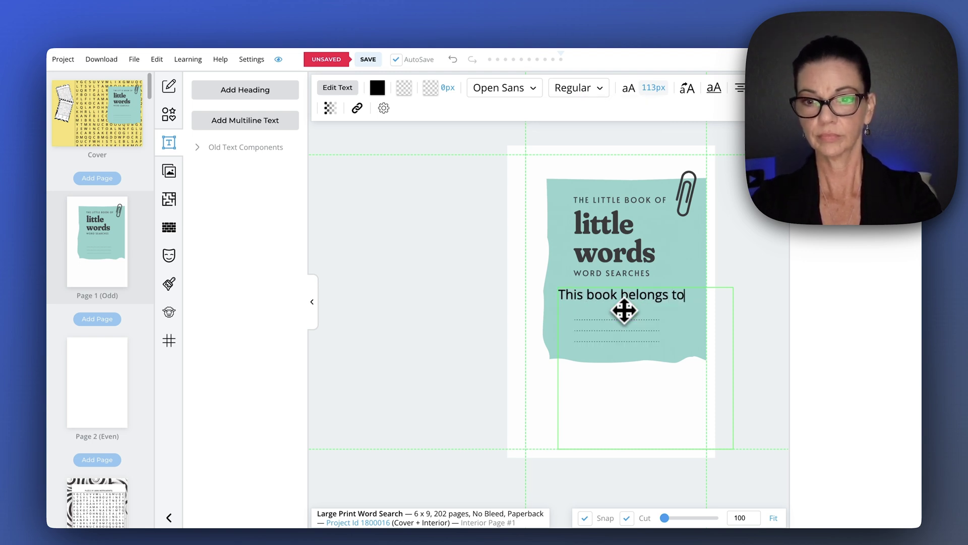
left_click(625, 311)
left_click_drag(443, 309, 471, 317)
left_click(255, 166)
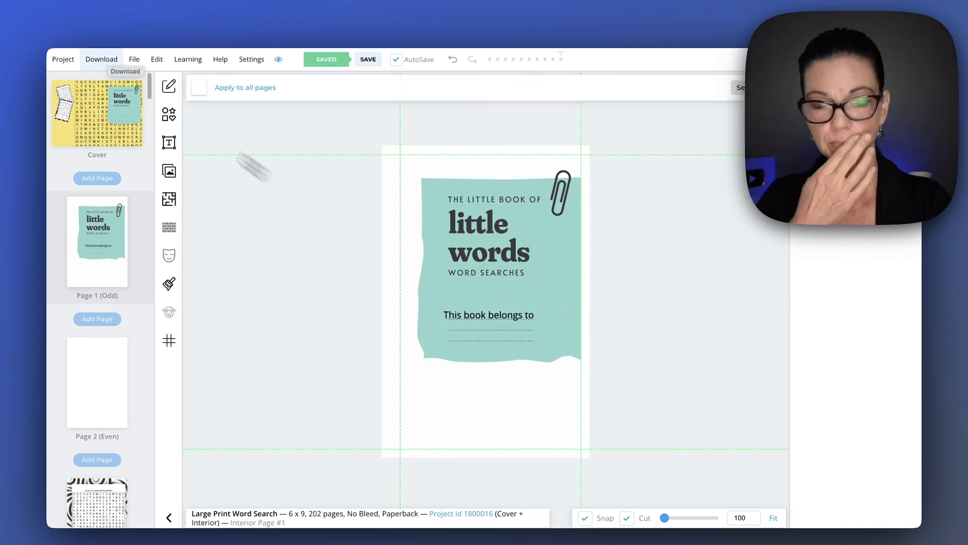
- Download the whole project as a CMYK print-ready archive for printed books
left_click(111, 61)
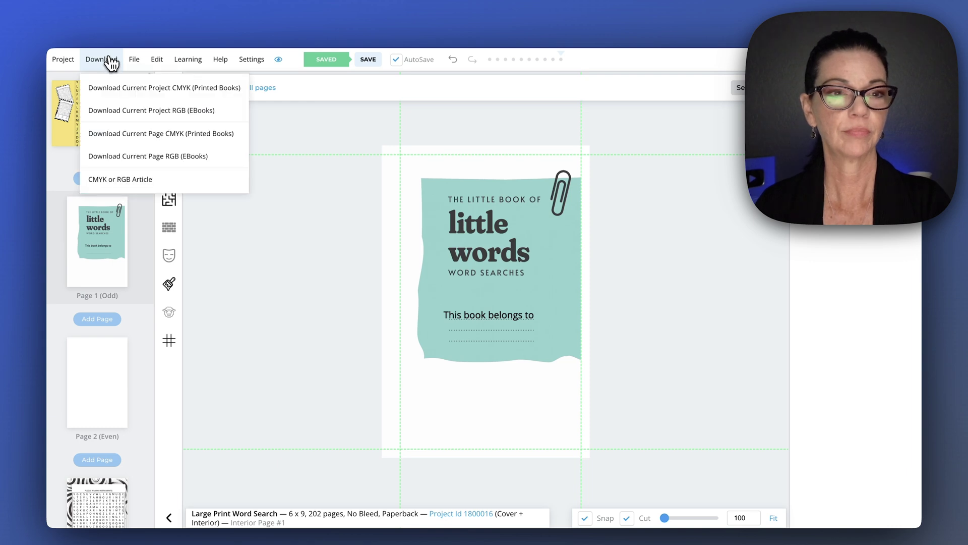
left_click(142, 90)
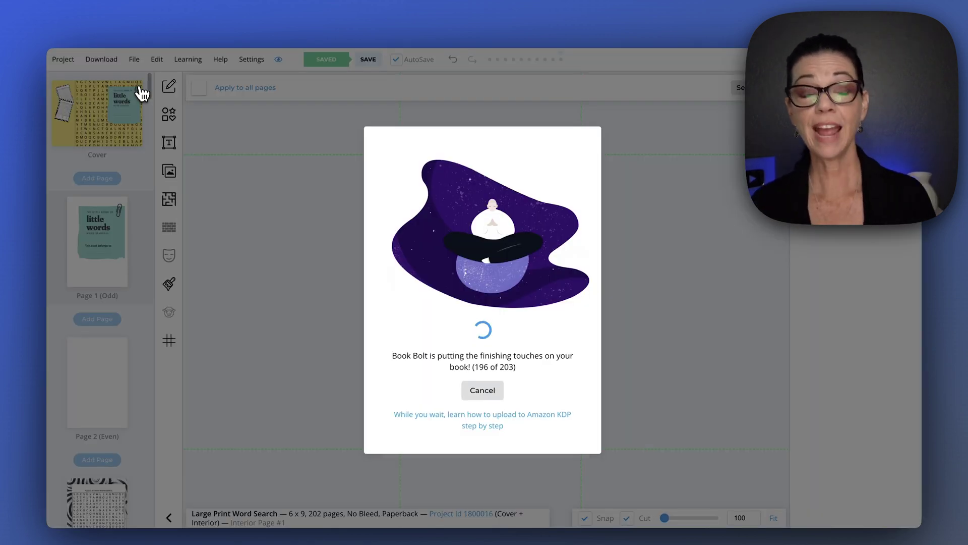